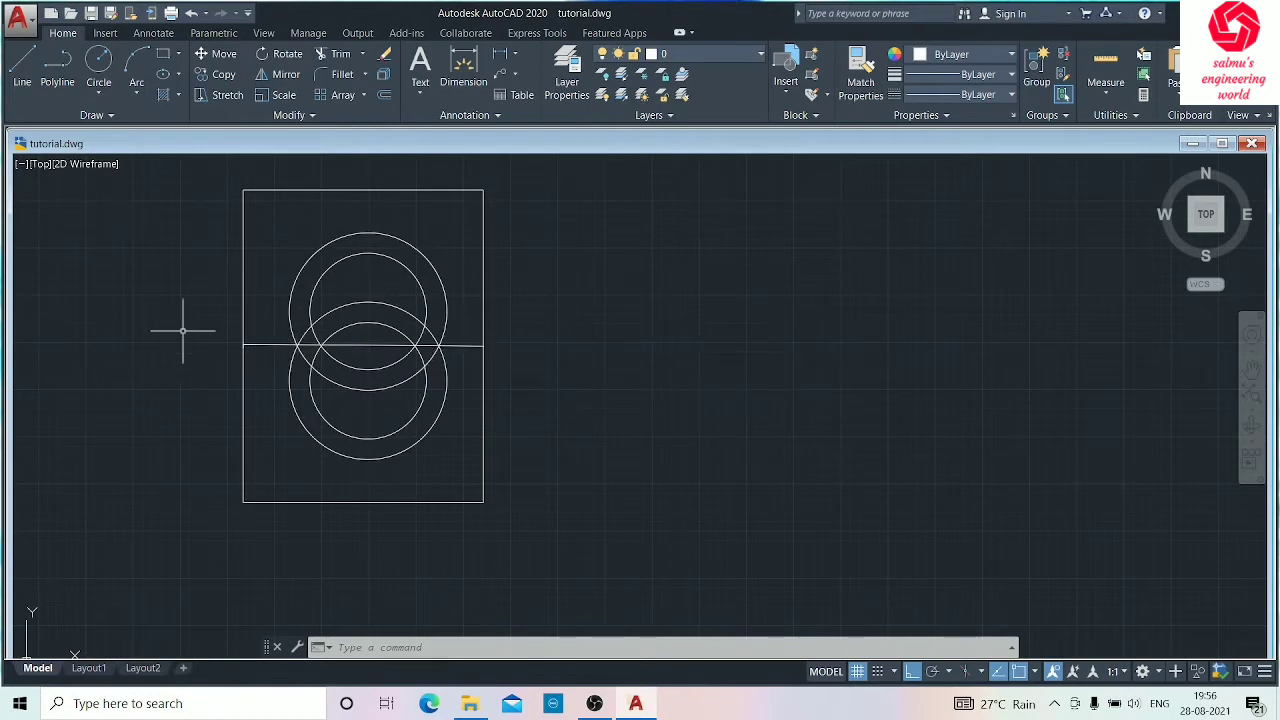
# Step: Draw three connected orthogonal line segments in empty space beside the existing drawing, forming an outline that stays open at one side
pyautogui.scroll(-2, 381, 318)
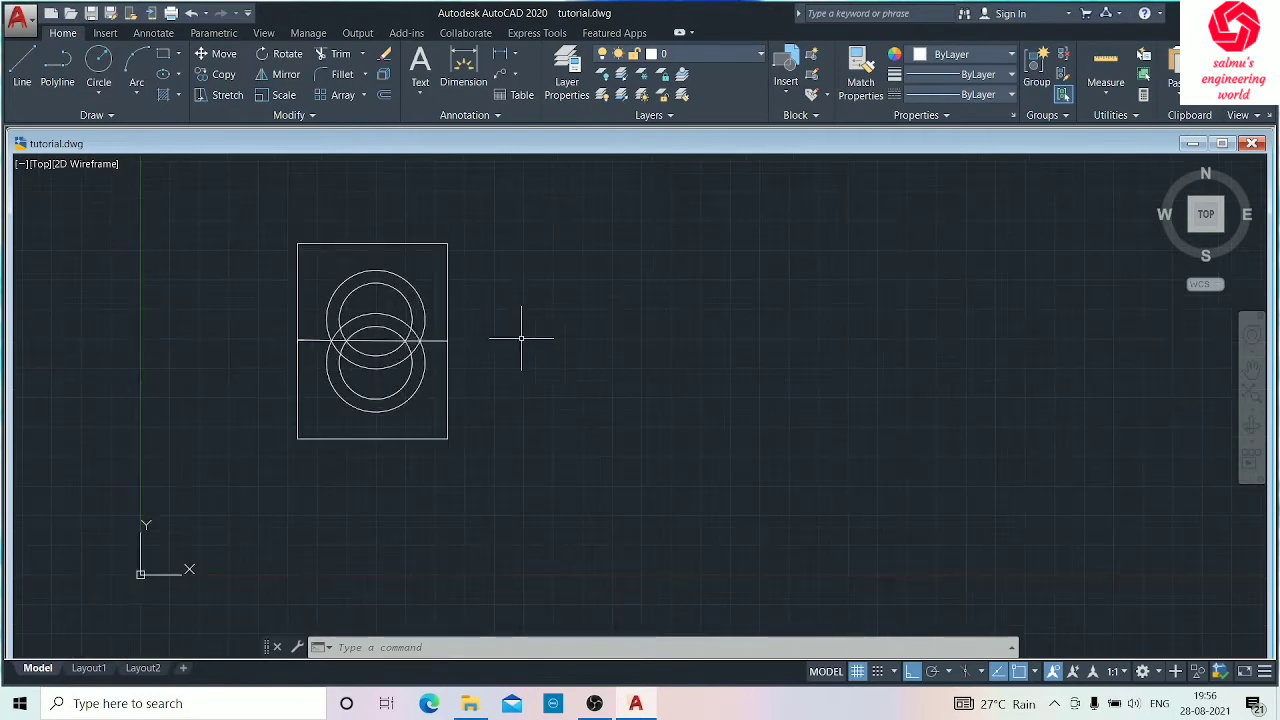
pyautogui.moveTo(523, 337); pyautogui.dragTo(64, 371, button='middle')
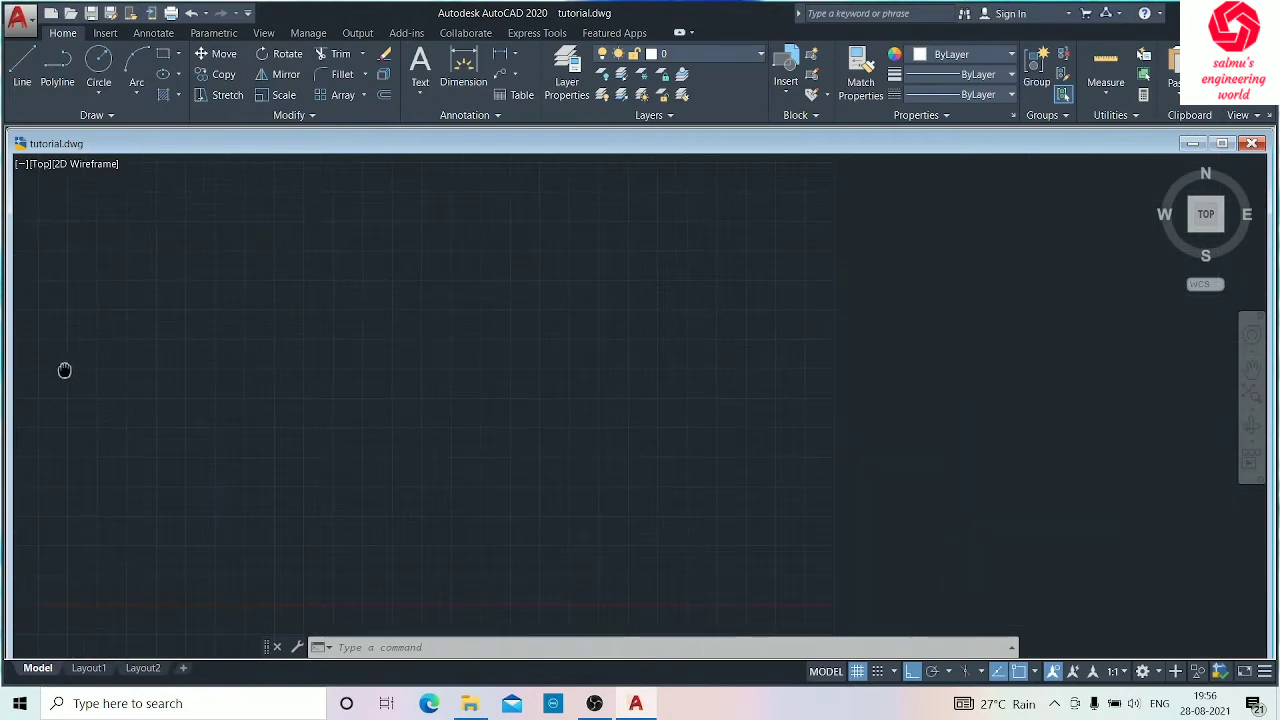
pyautogui.click(22, 80)
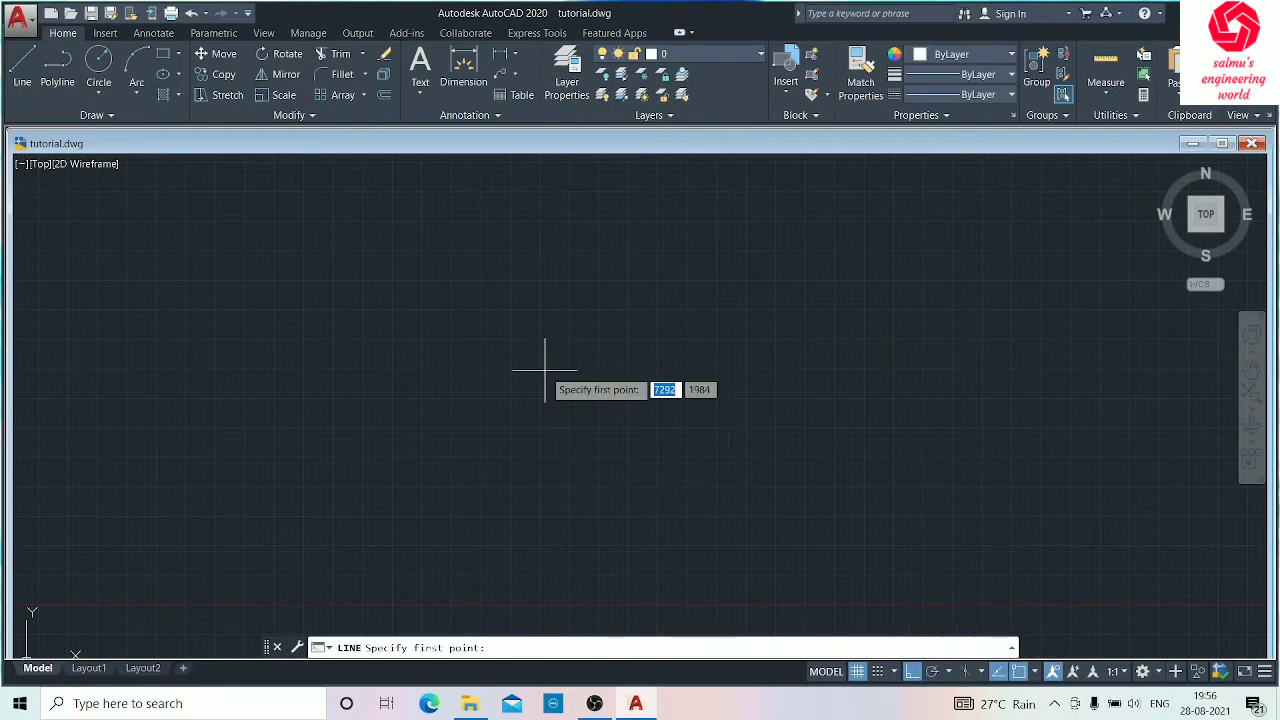
pyautogui.click(171, 318)
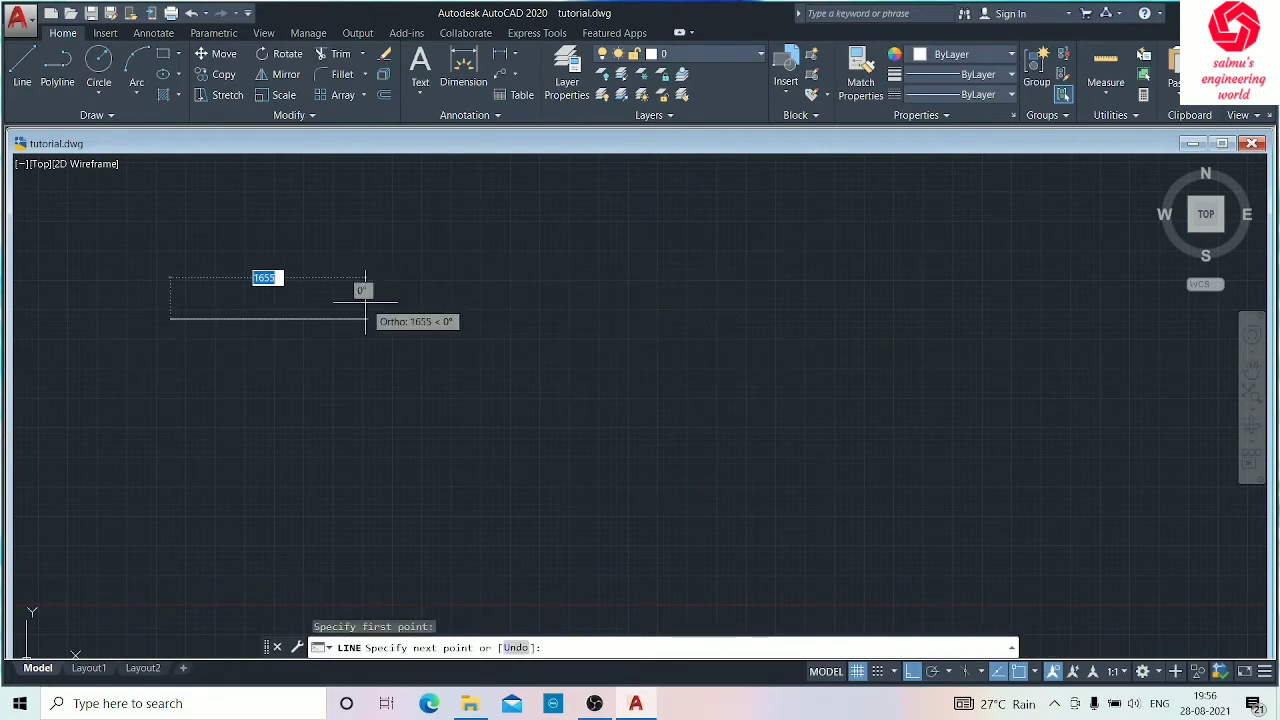
pyautogui.click(609, 292)
pyautogui.scroll(-3, 571, 371)
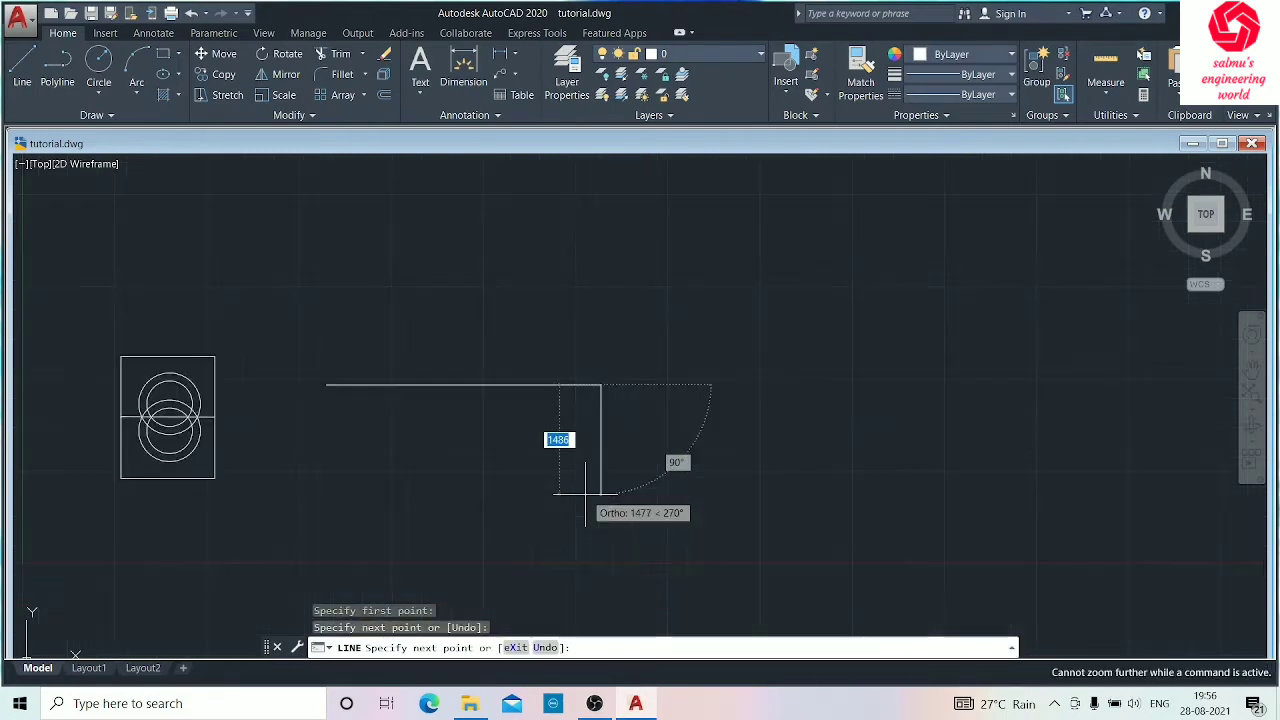
pyautogui.moveTo(585, 512); pyautogui.dragTo(488, 352, button='middle')
pyautogui.click(502, 495)
pyautogui.click(271, 495)
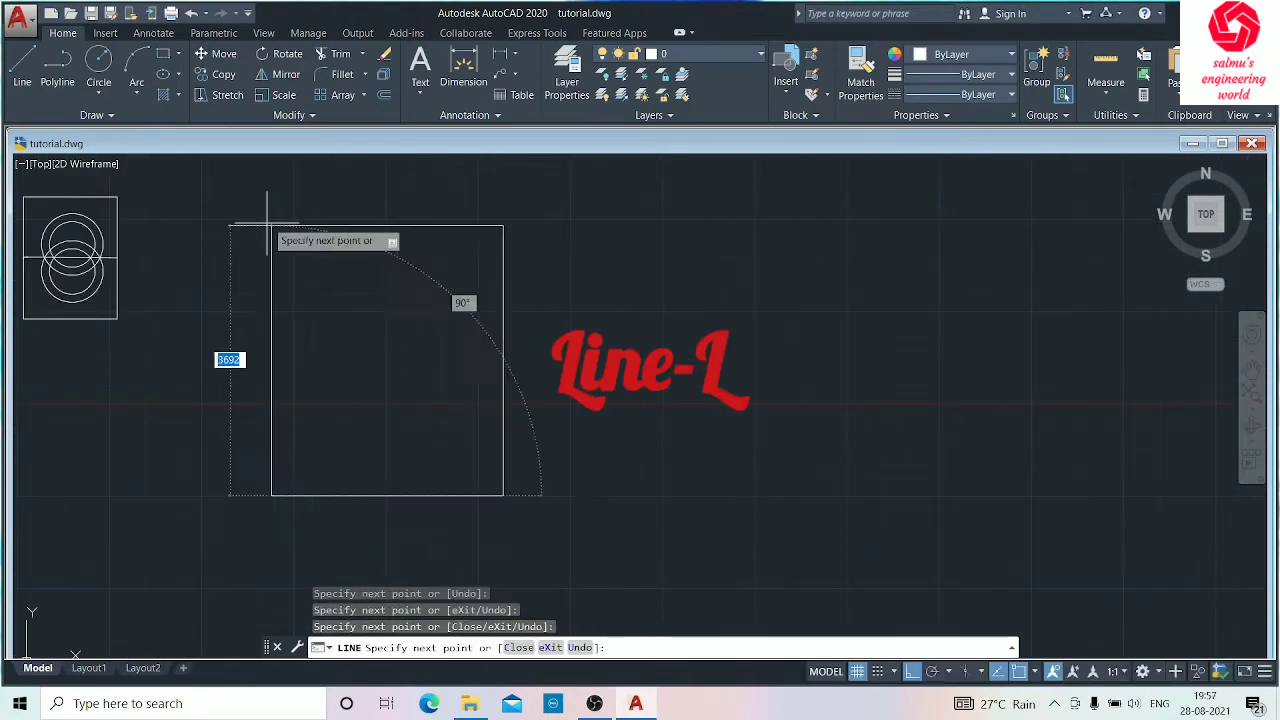
# Step: Try a vertical segment across the open side of the line outline, undo it and finish the Line command
pyautogui.click(232, 226)
pyautogui.hotkey('ctrl', 'z')
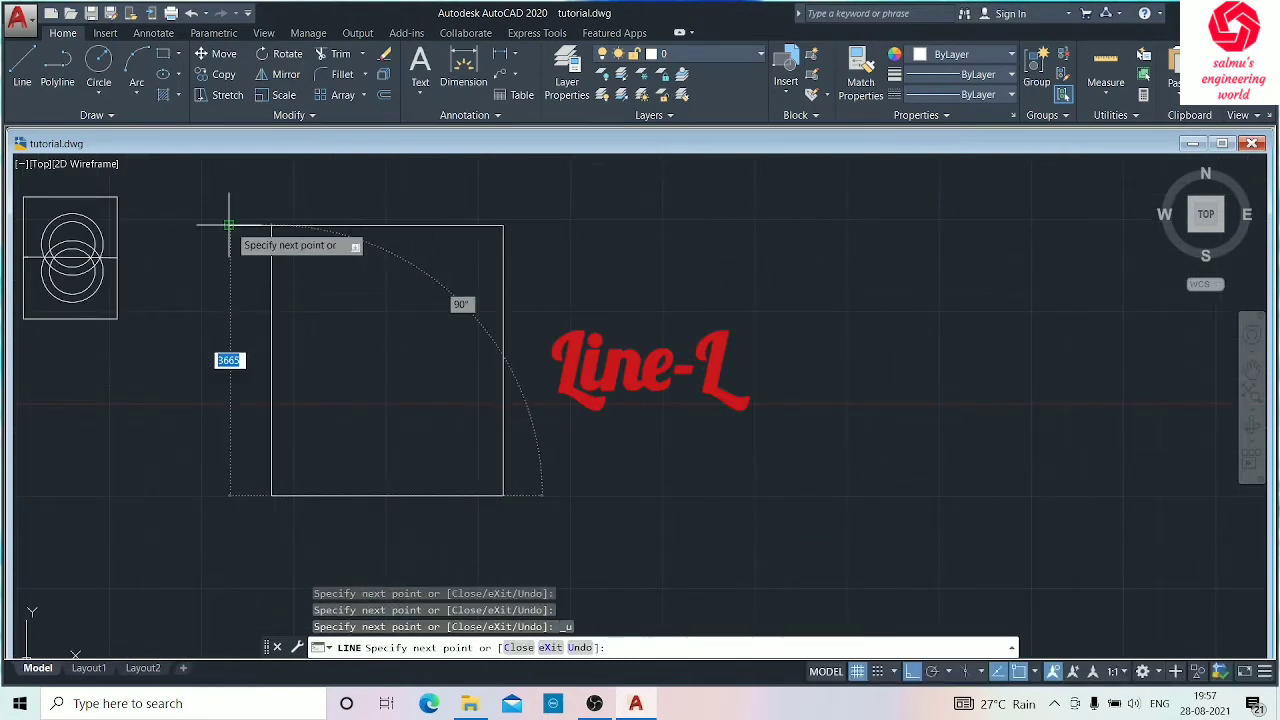
pyautogui.scroll(5, 229, 223)
pyautogui.scroll(-7, 371, 197)
pyautogui.press('Escape')
pyautogui.scroll(-4, 649, 333)
pyautogui.moveTo(680, 364); pyautogui.dragTo(333, 321, button='middle')
pyautogui.scroll(8, 341, 385)
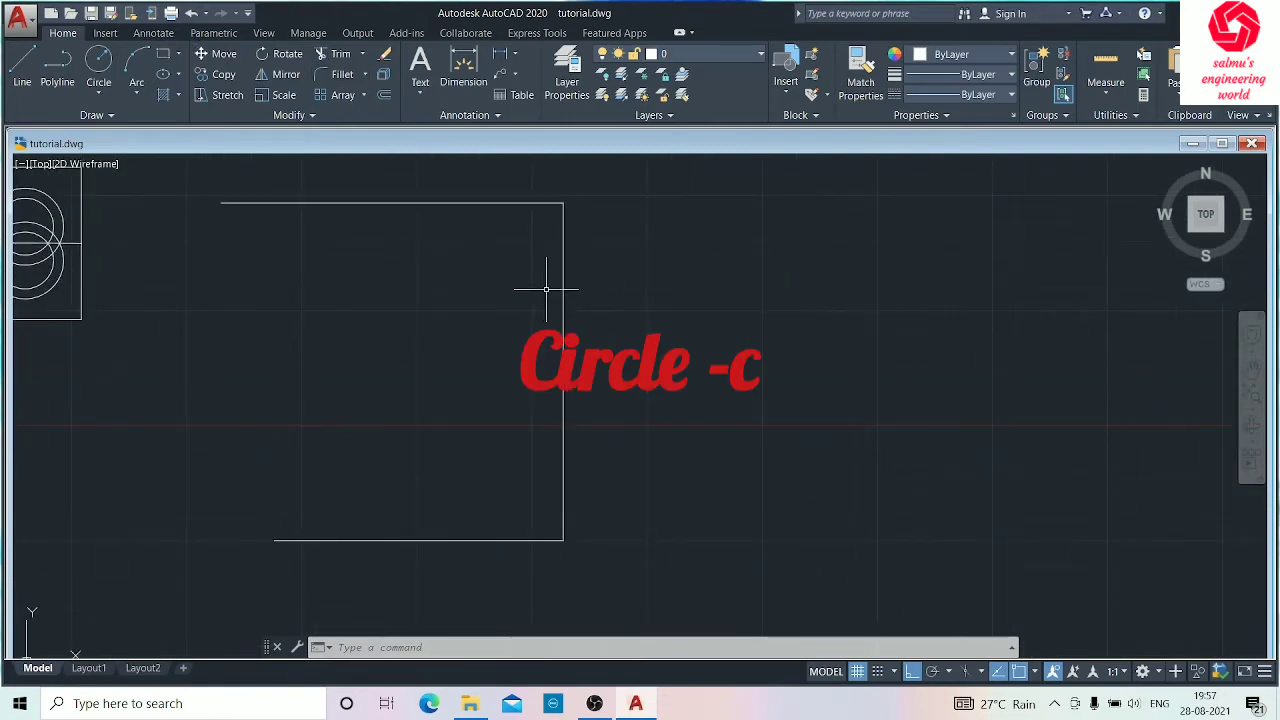
pyautogui.click(176, 55)
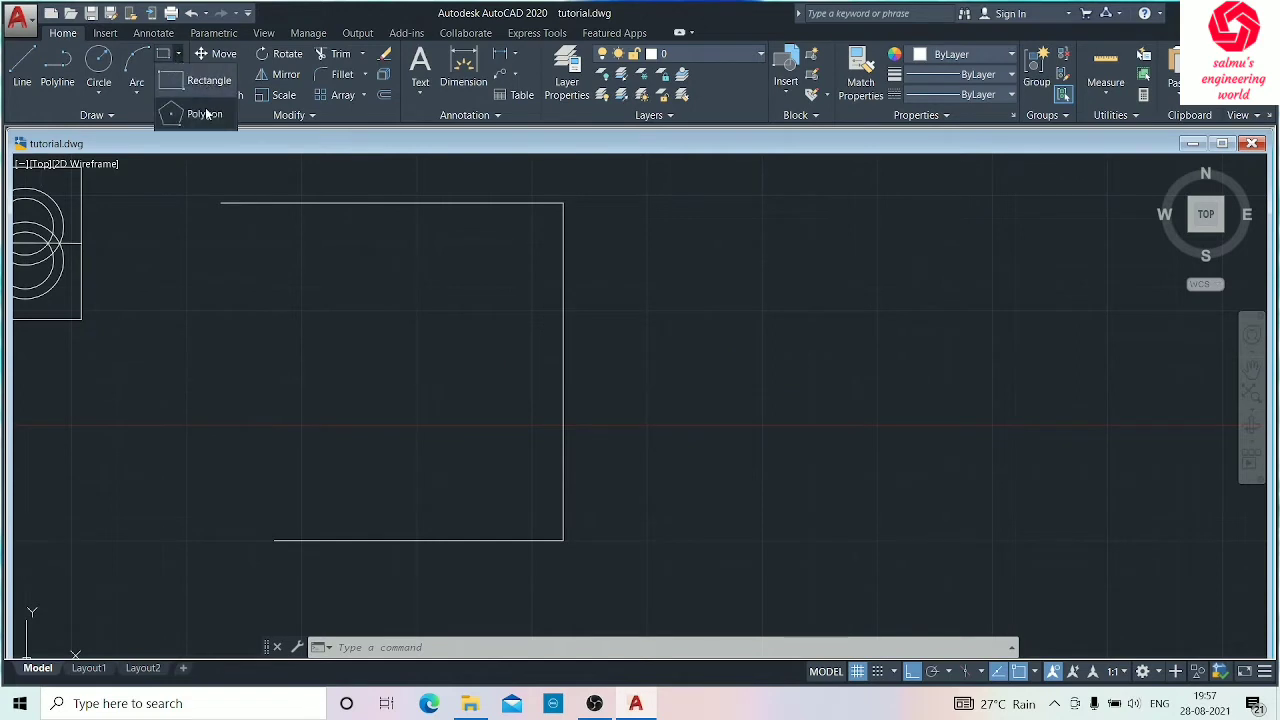
pyautogui.click(195, 113)
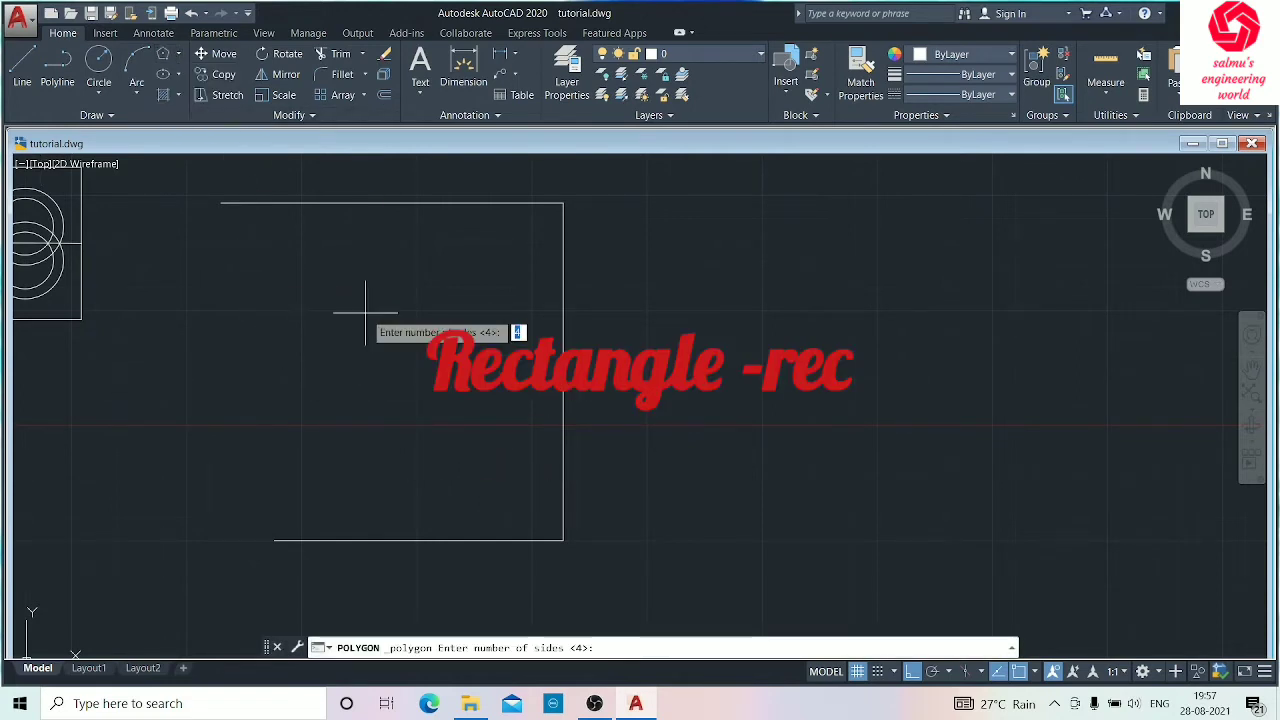
# Step: Draw a rectangle inside the open line outline using the Dimensions option, with length 1000 and width 1000
pyautogui.click(178, 55)
pyautogui.click(200, 80)
pyautogui.click(261, 301)
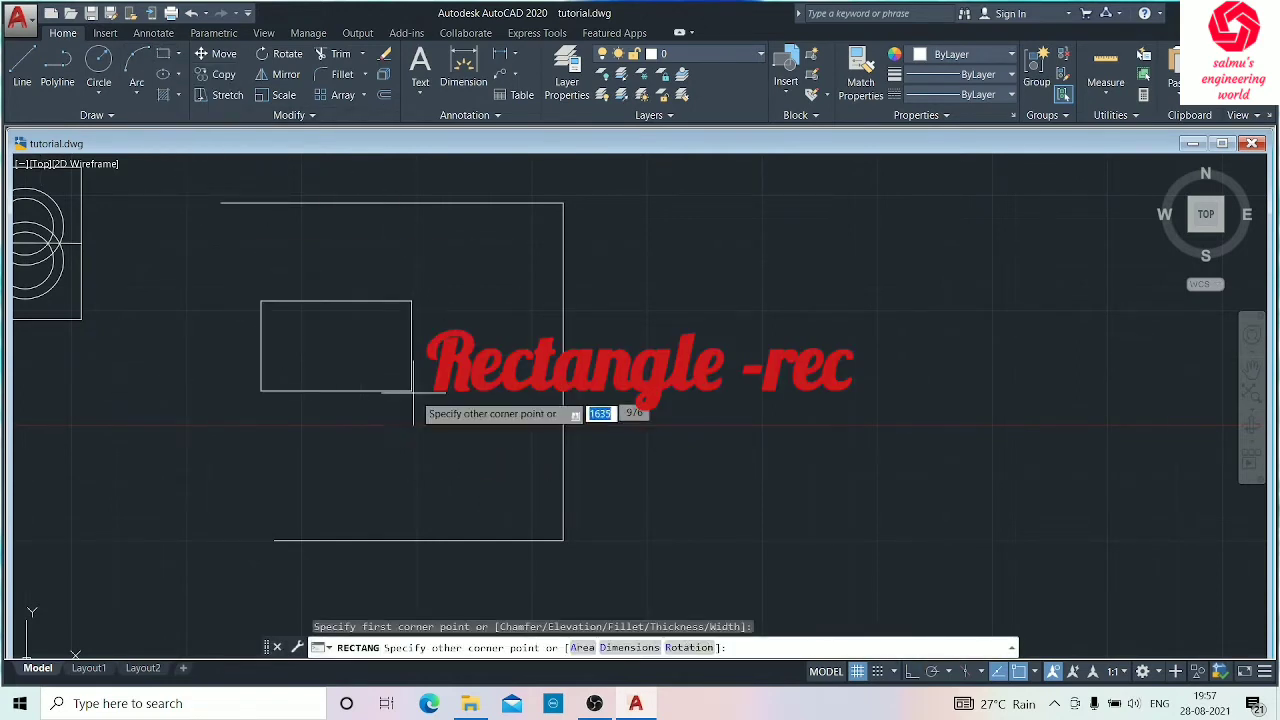
pyautogui.write('d')
pyautogui.press('Return')
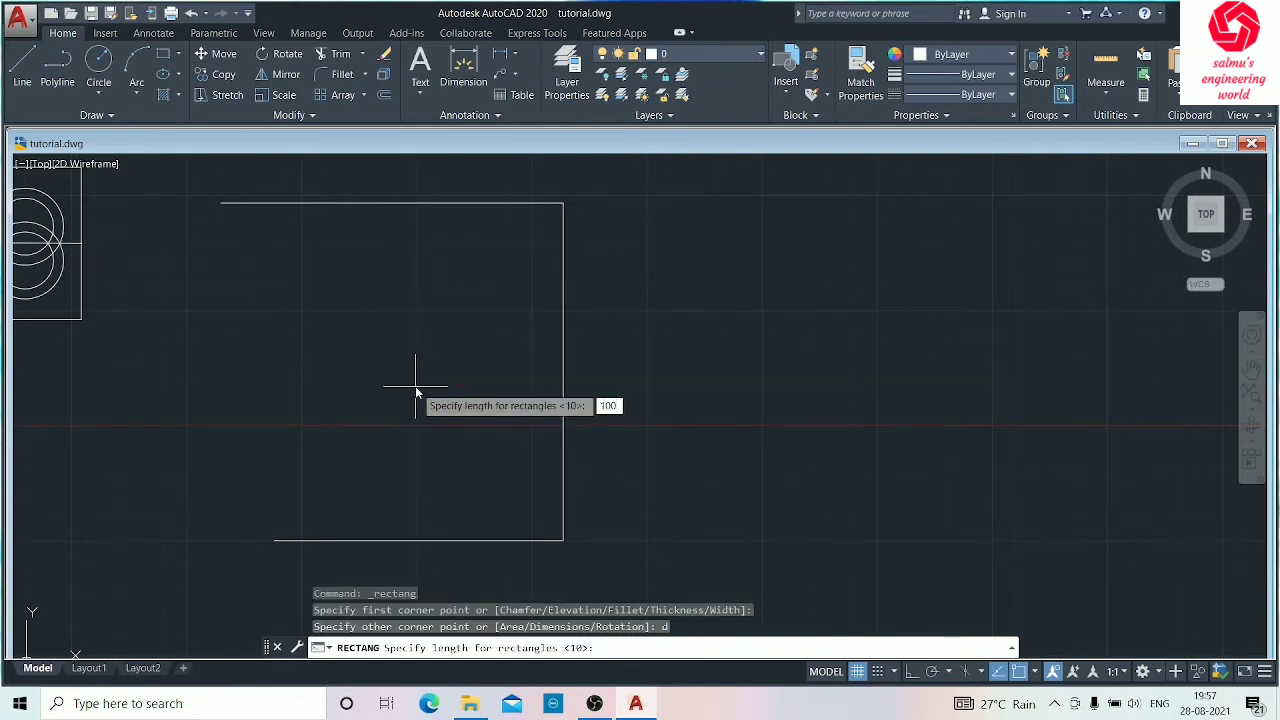
pyautogui.write('1000')
pyautogui.press('Return')
pyautogui.write('100')
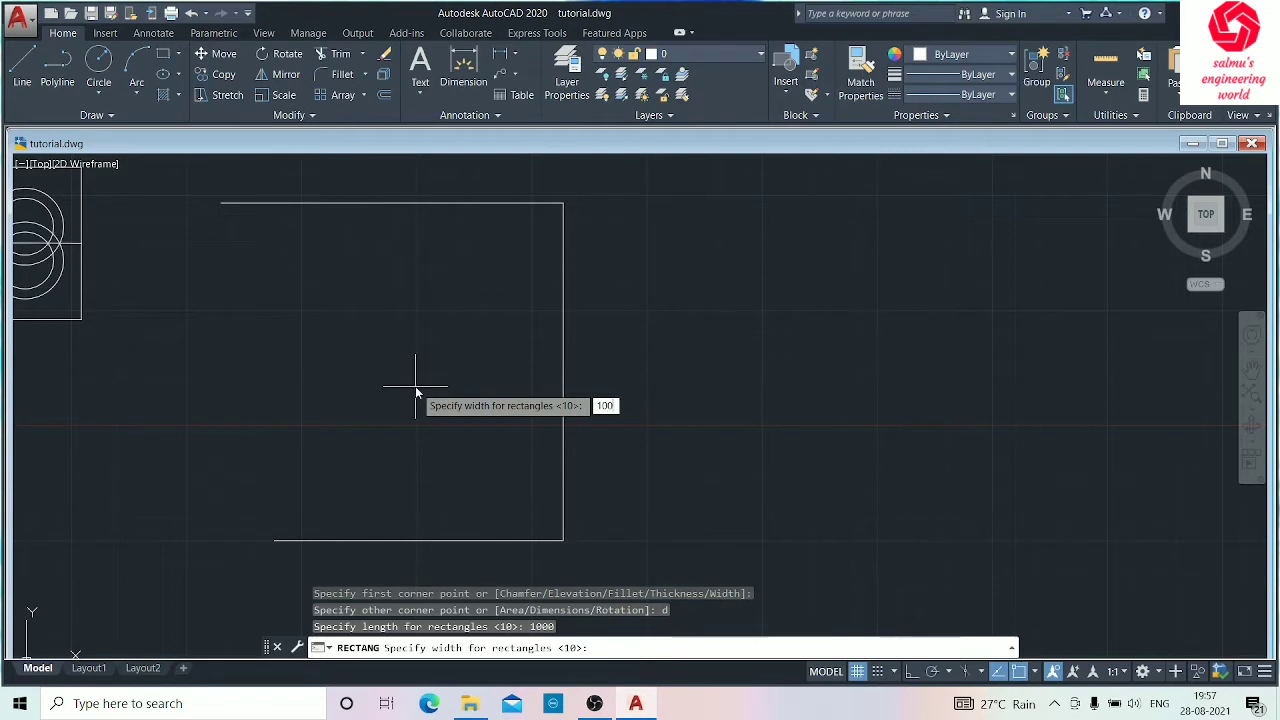
pyautogui.write('0')
pyautogui.press('Return')
pyautogui.click(423, 371)
# Step: Erase the three line segments surrounding the new square
pyautogui.scroll(4, 334, 314)
pyautogui.scroll(-8, 520, 360)
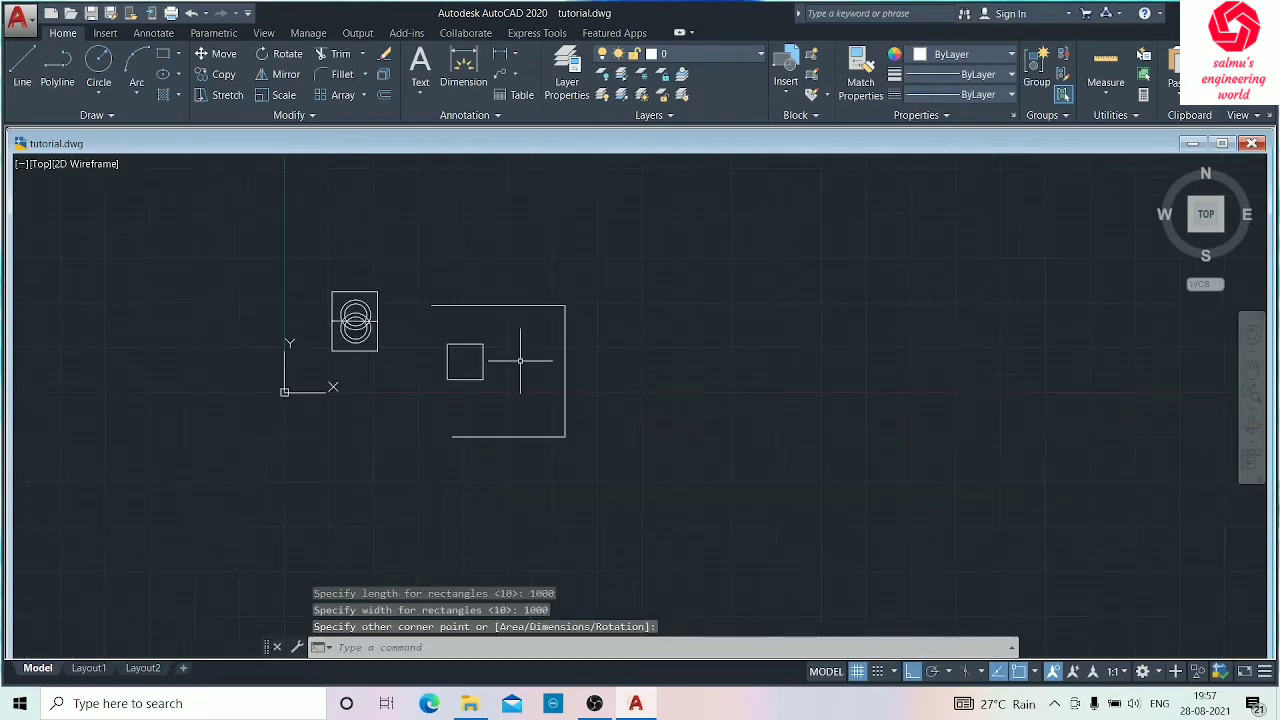
pyautogui.moveTo(615, 305)
pyautogui.mouseDown()
pyautogui.moveTo(594, 286)
pyautogui.moveTo(543, 443)
pyautogui.mouseUp()
pyautogui.press('Delete')
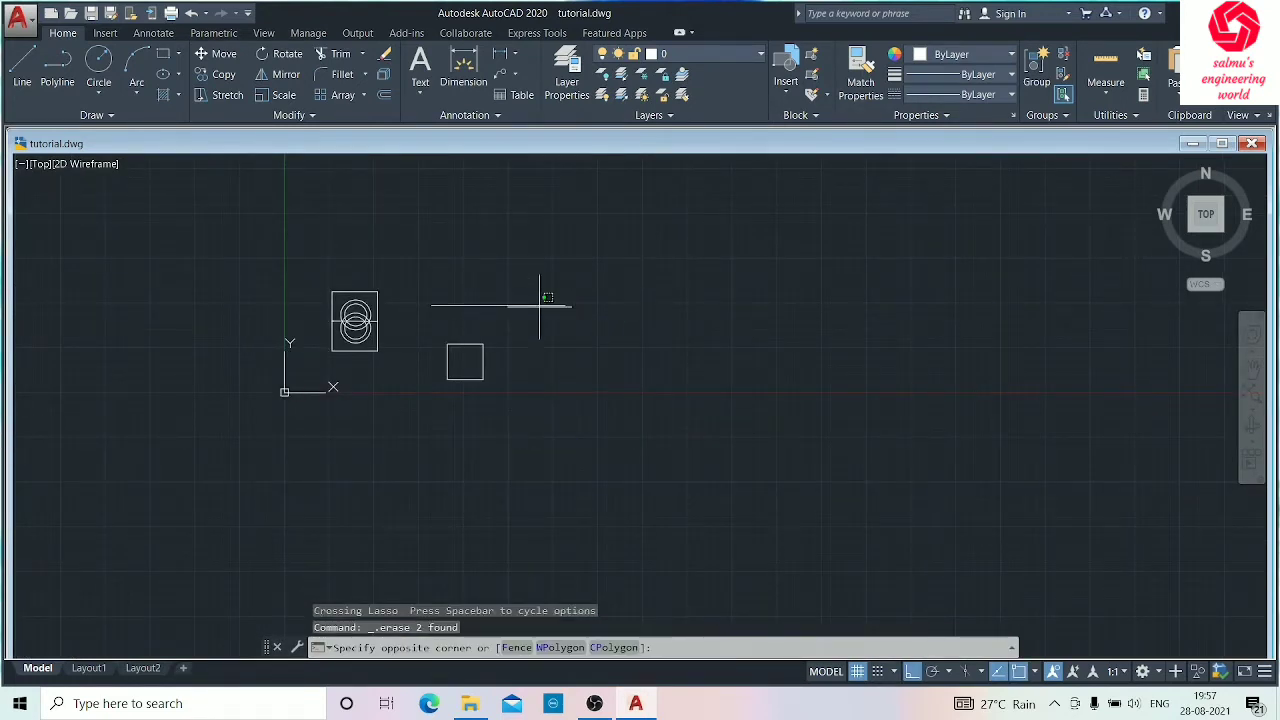
pyautogui.moveTo(540, 305); pyautogui.dragTo(551, 354)
pyautogui.press('Delete')
# Step: Draw a vertically elongated ellipse by the Center method, centred on the square's upper-left corner and extending below its lower edge
pyautogui.scroll(2, 540, 354)
pyautogui.moveTo(517, 354); pyautogui.dragTo(151, 319, button='middle')
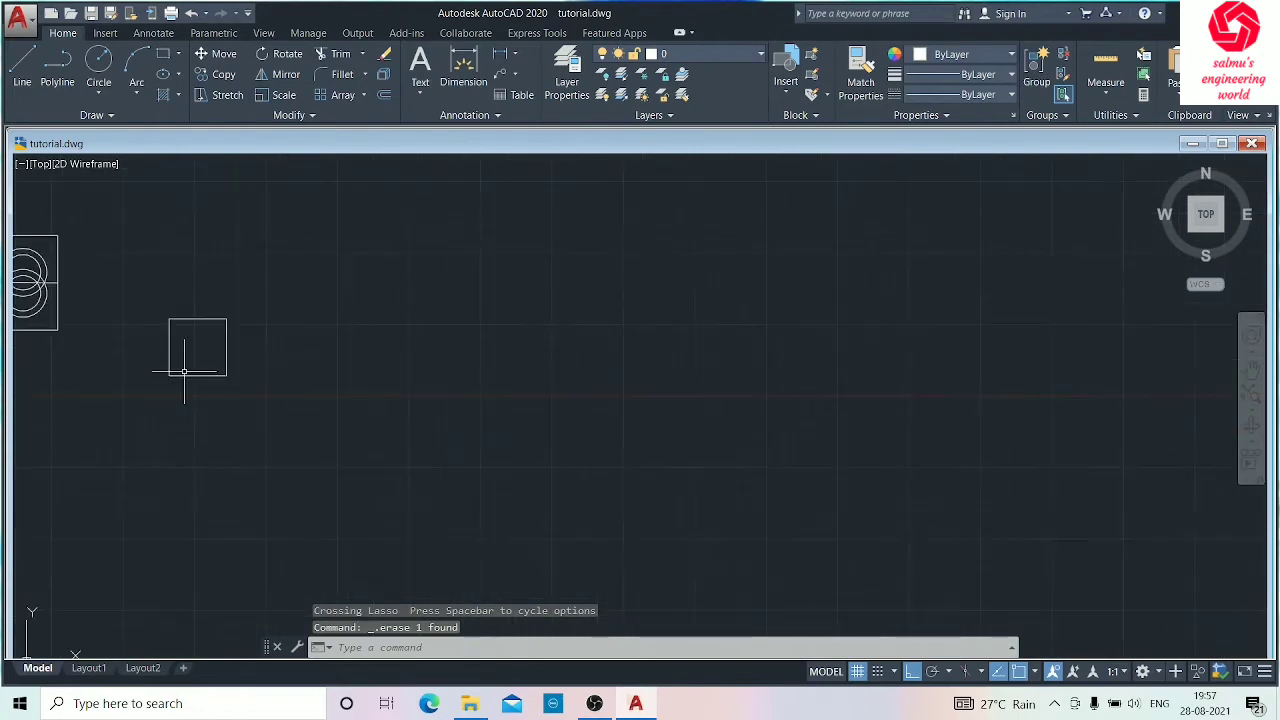
pyautogui.scroll(6, 190, 355)
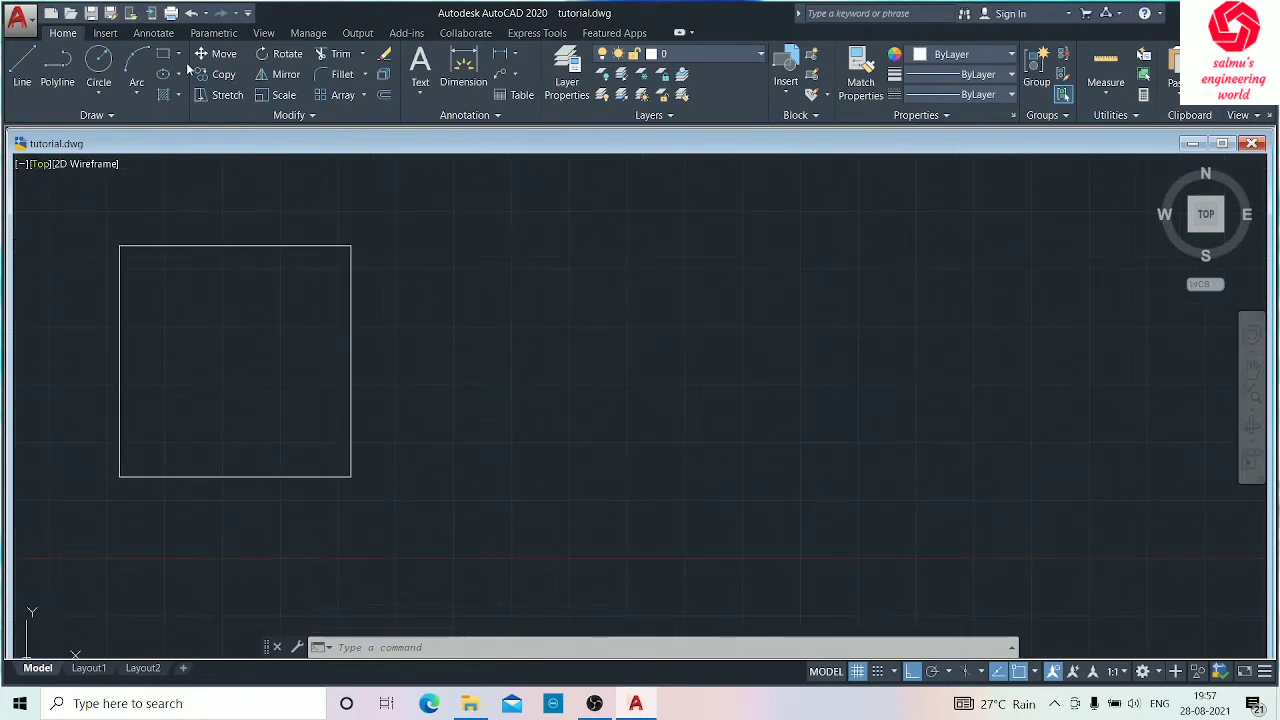
pyautogui.click(178, 76)
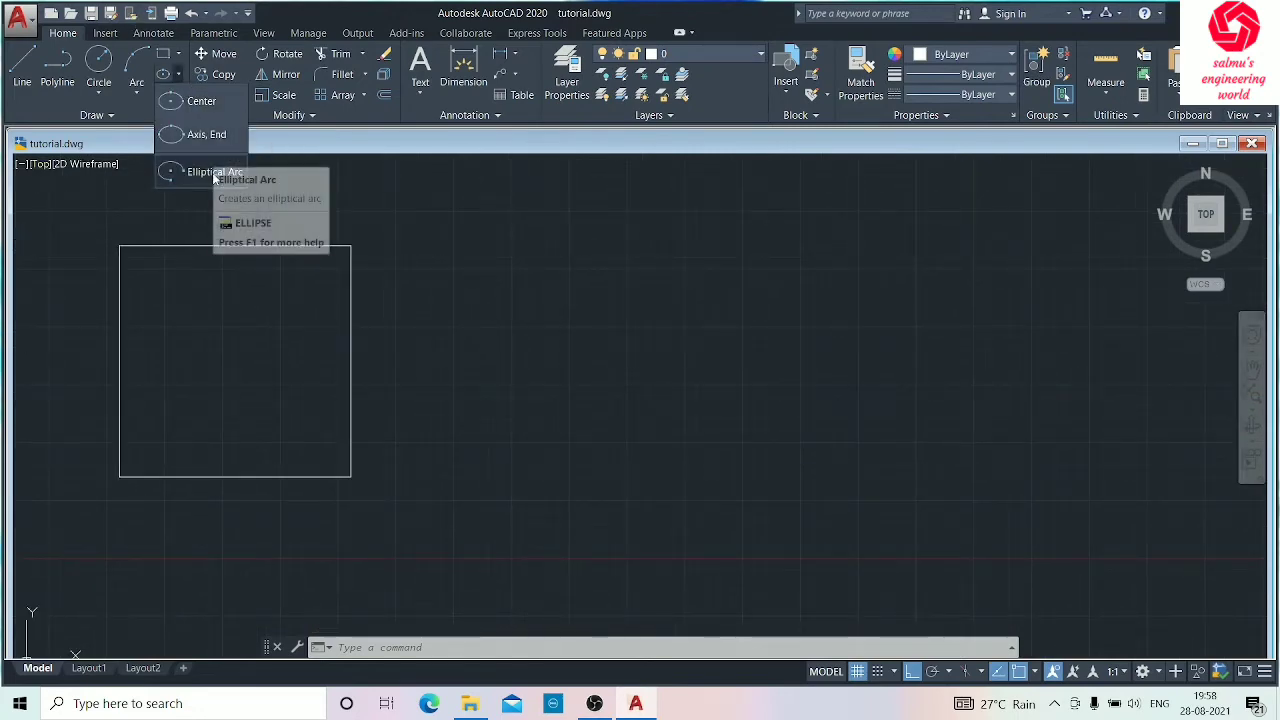
pyautogui.click(201, 101)
pyautogui.click(120, 246)
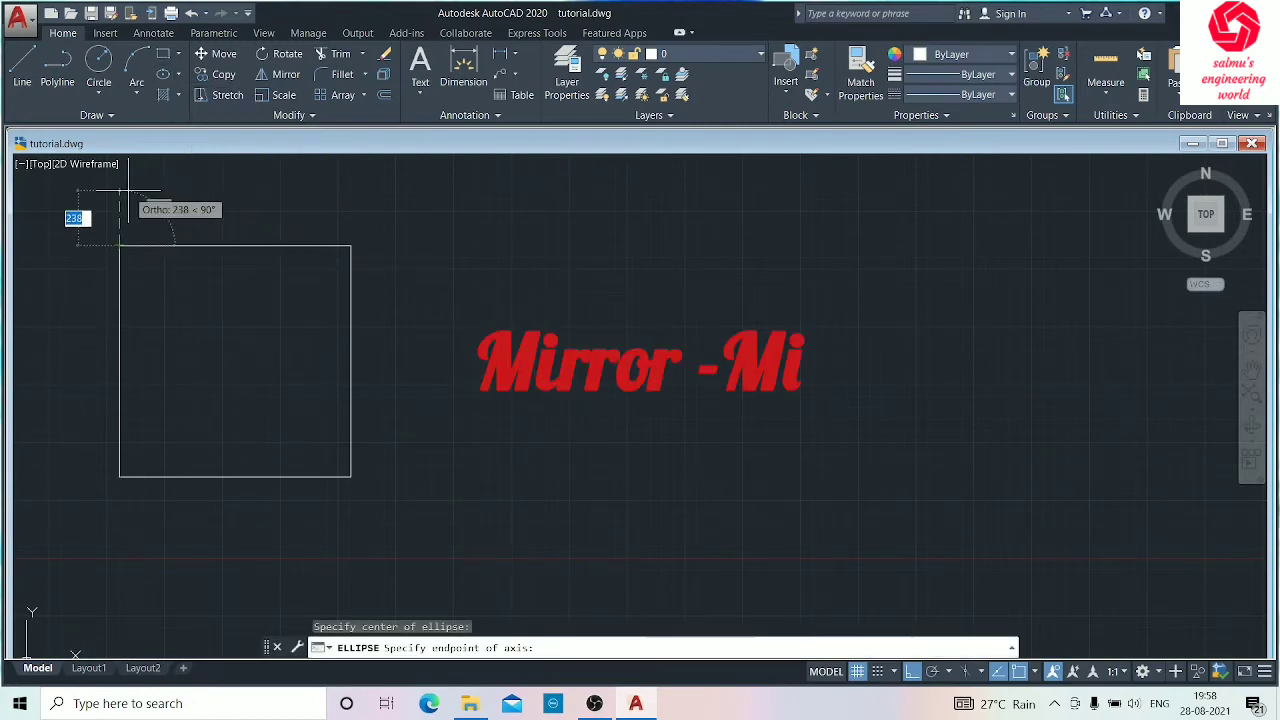
pyautogui.click(270, 205)
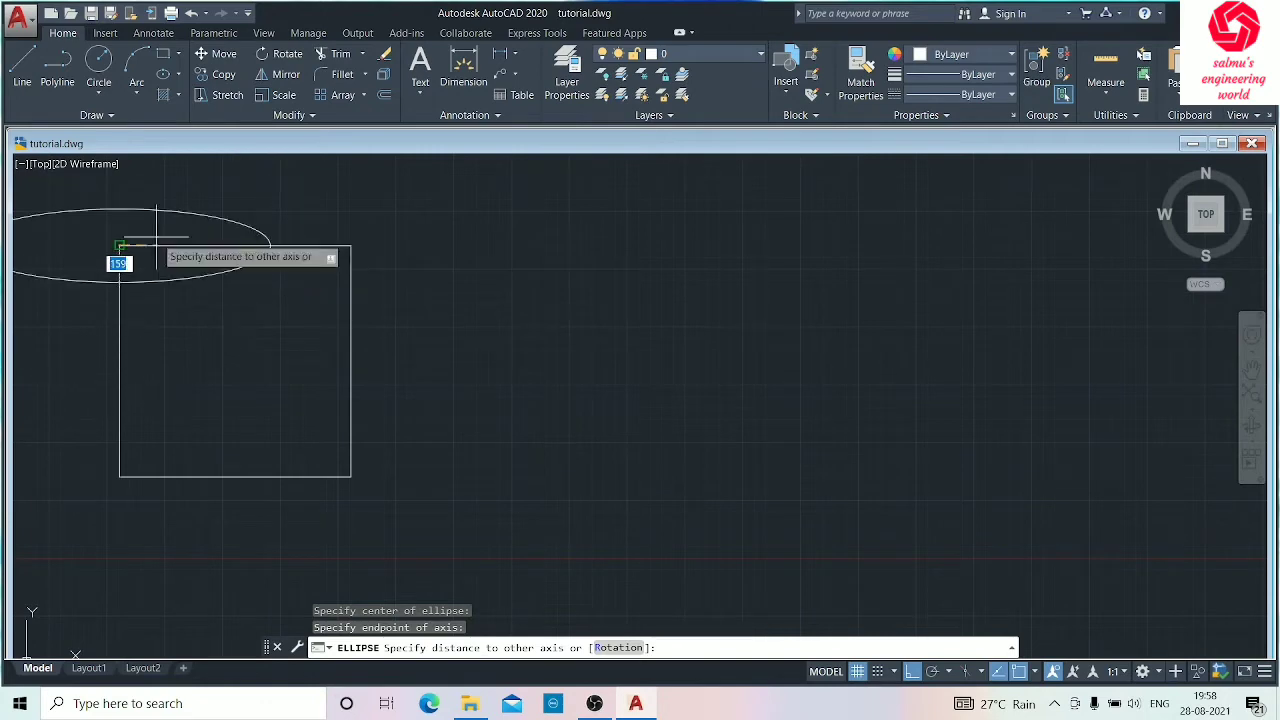
pyautogui.scroll(-2, 172, 250)
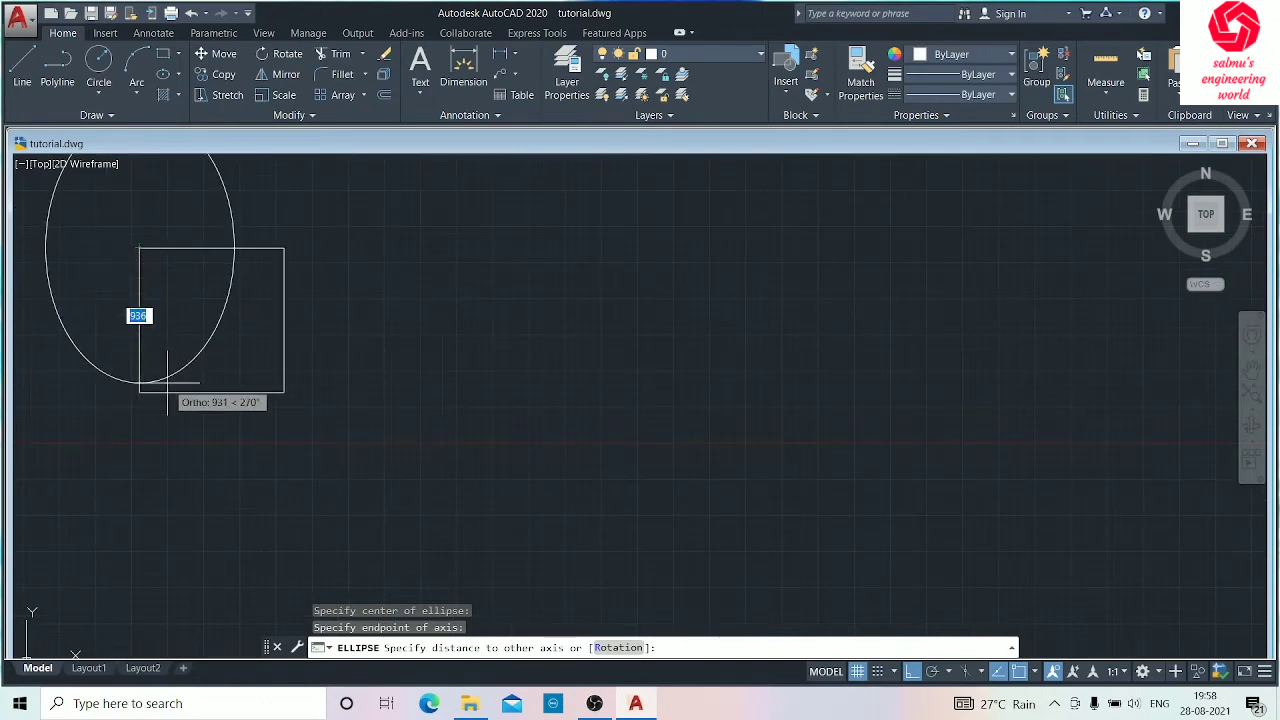
pyautogui.click(163, 438)
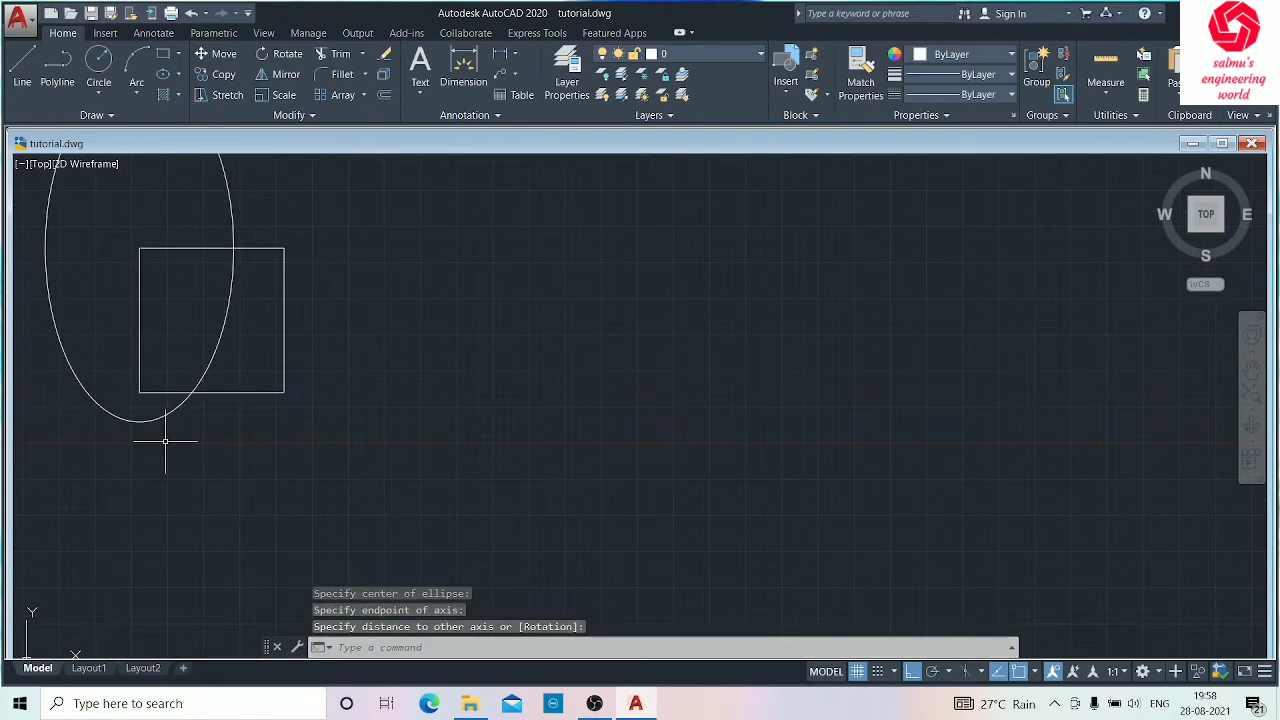
pyautogui.scroll(-2, 327, 351)
pyautogui.moveTo(327, 351); pyautogui.dragTo(267, 323, button='middle')
pyautogui.click(178, 74)
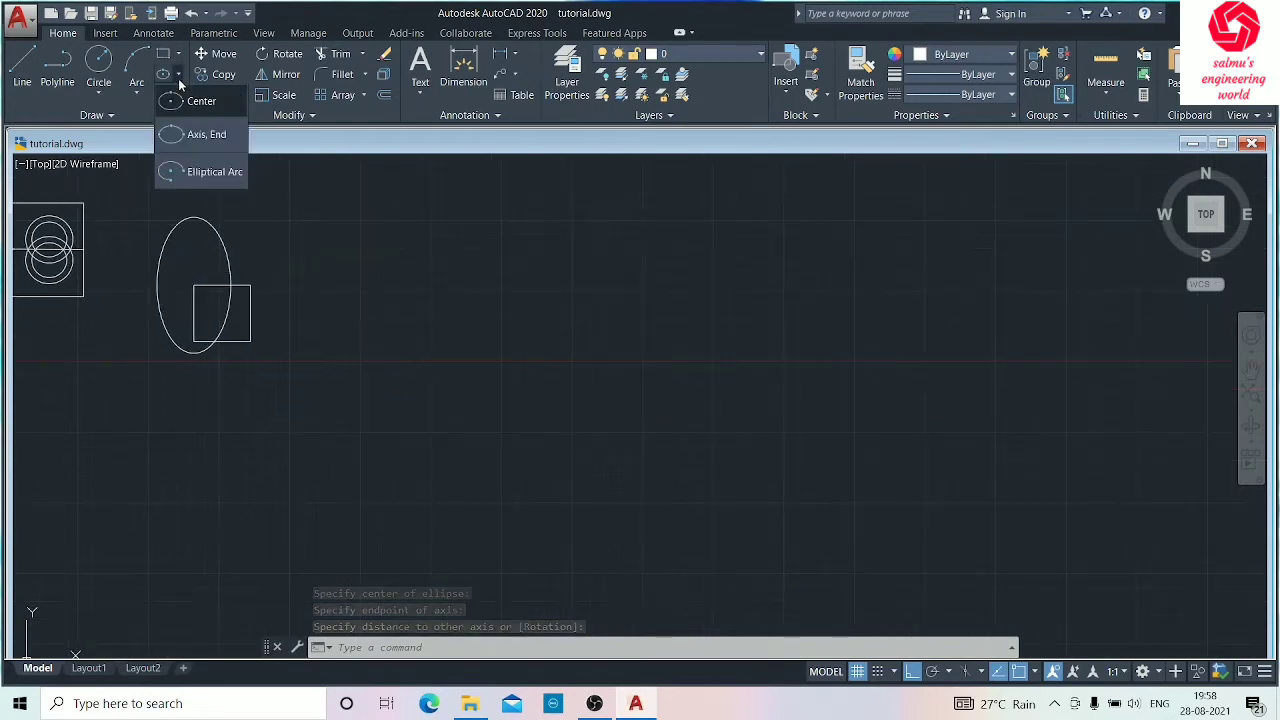
pyautogui.click(206, 104)
pyautogui.click(250, 286)
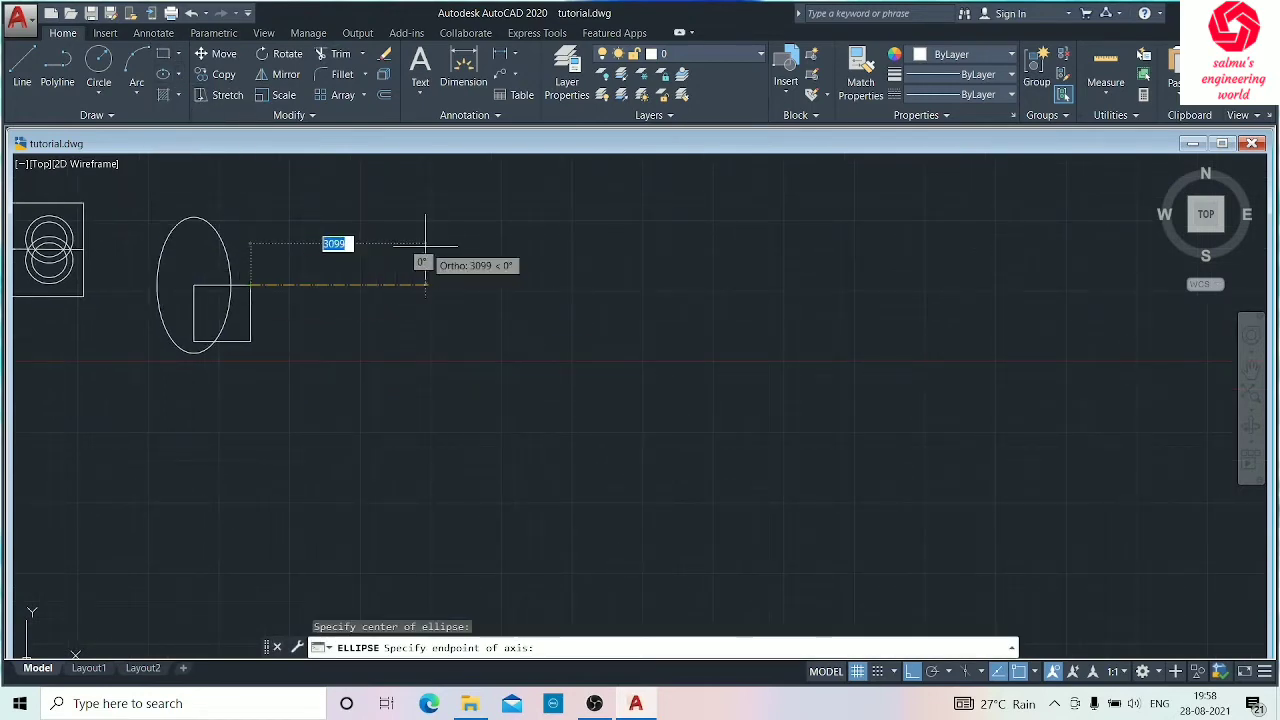
pyautogui.click(638, 282)
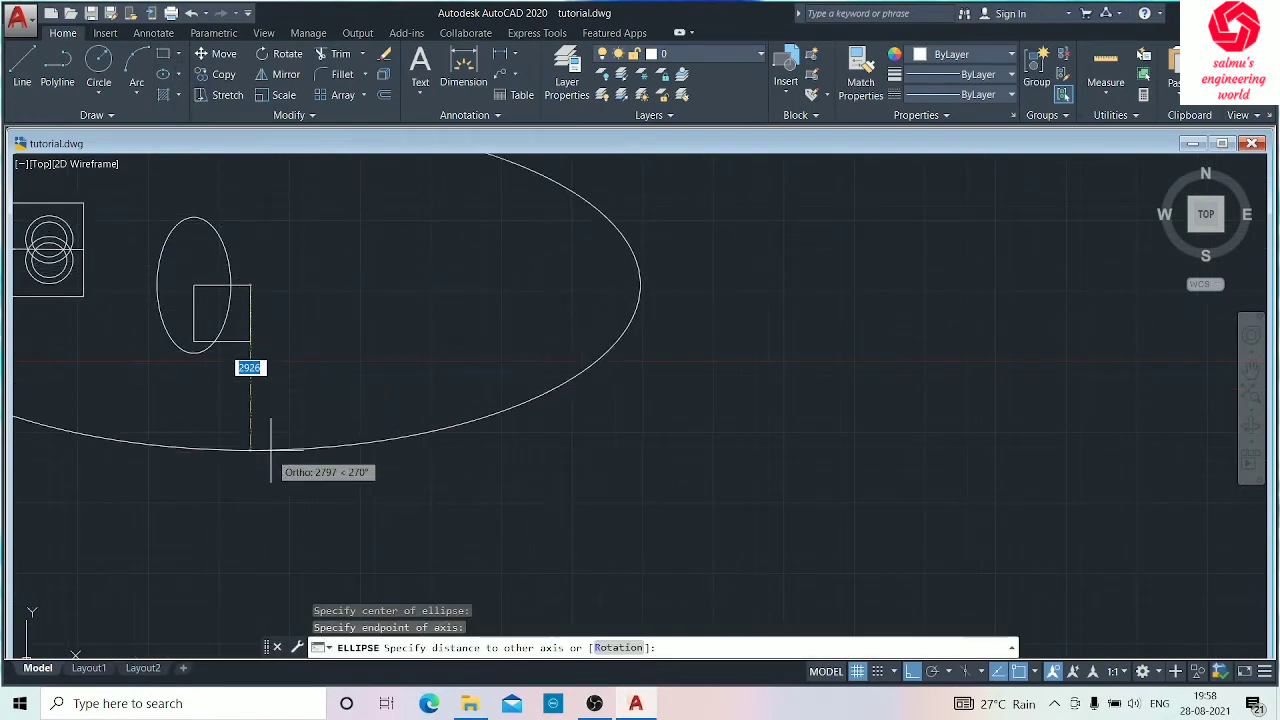
pyautogui.press('Escape')
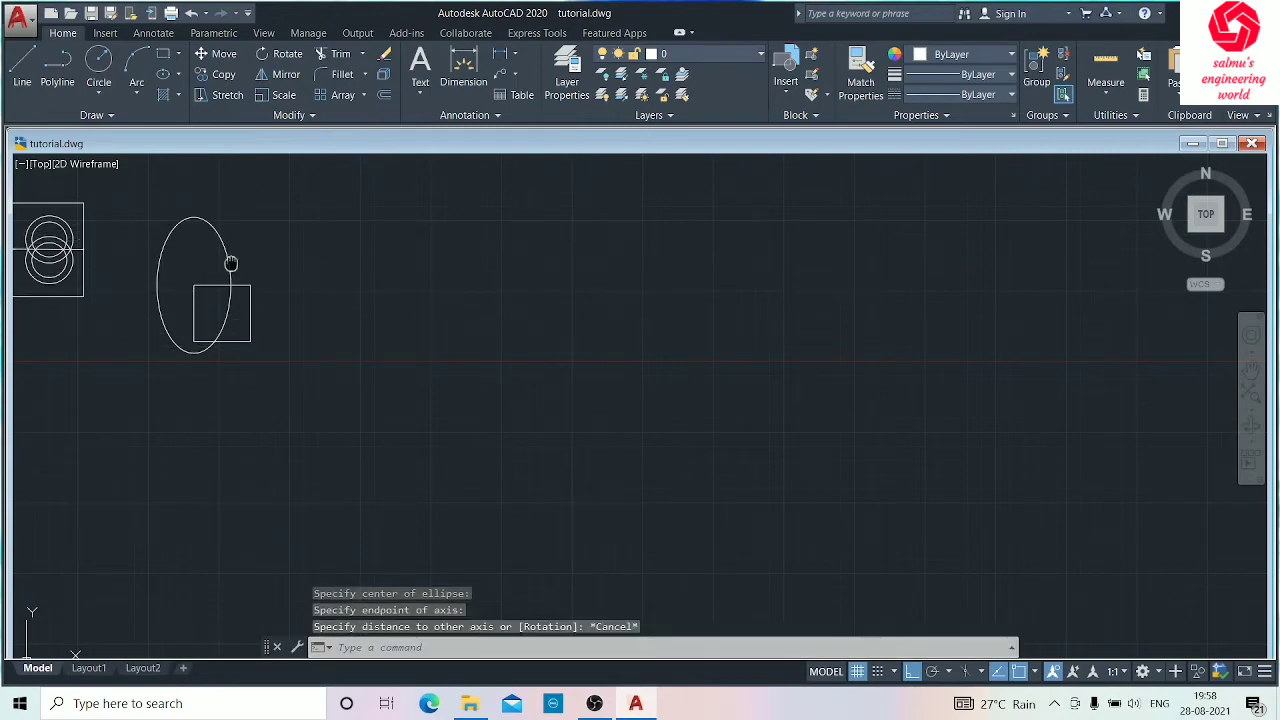
# Step: Scale the ellipse down about its centre until its lower end meets the square's lower edge
pyautogui.scroll(4, 230, 263)
pyautogui.click(218, 470)
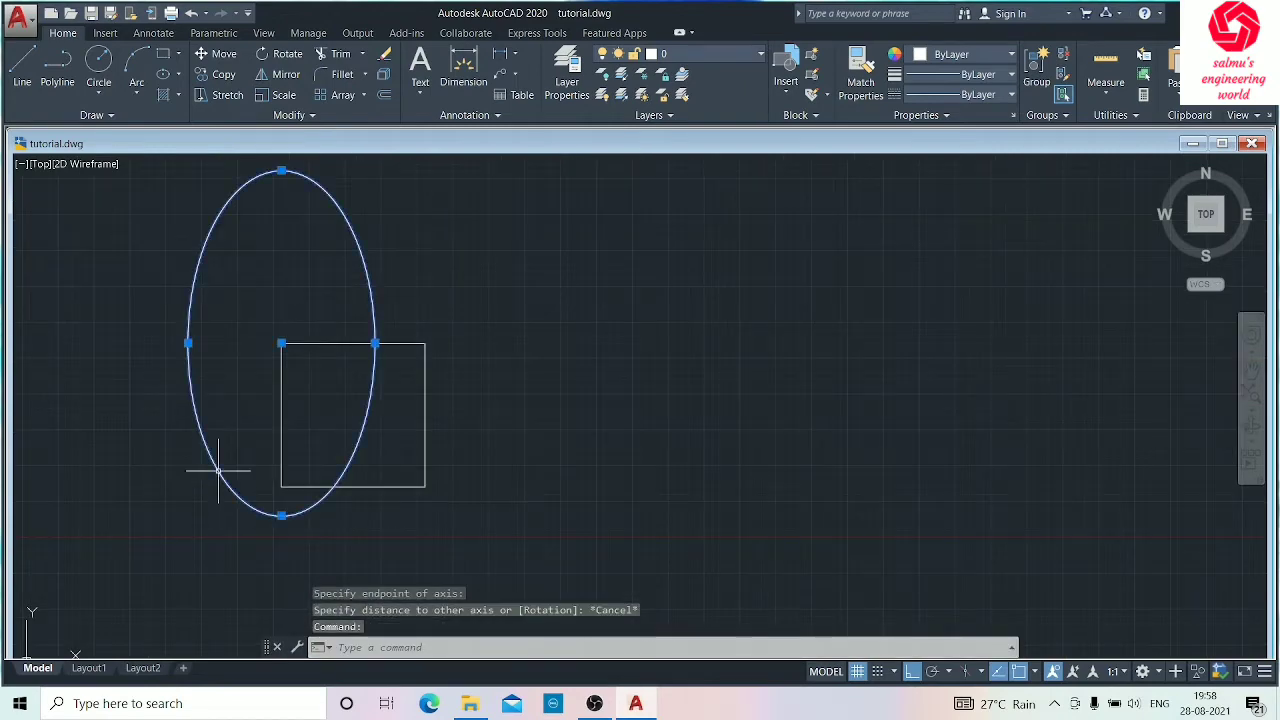
pyautogui.rightClick(218, 470)
pyautogui.click(255, 246)
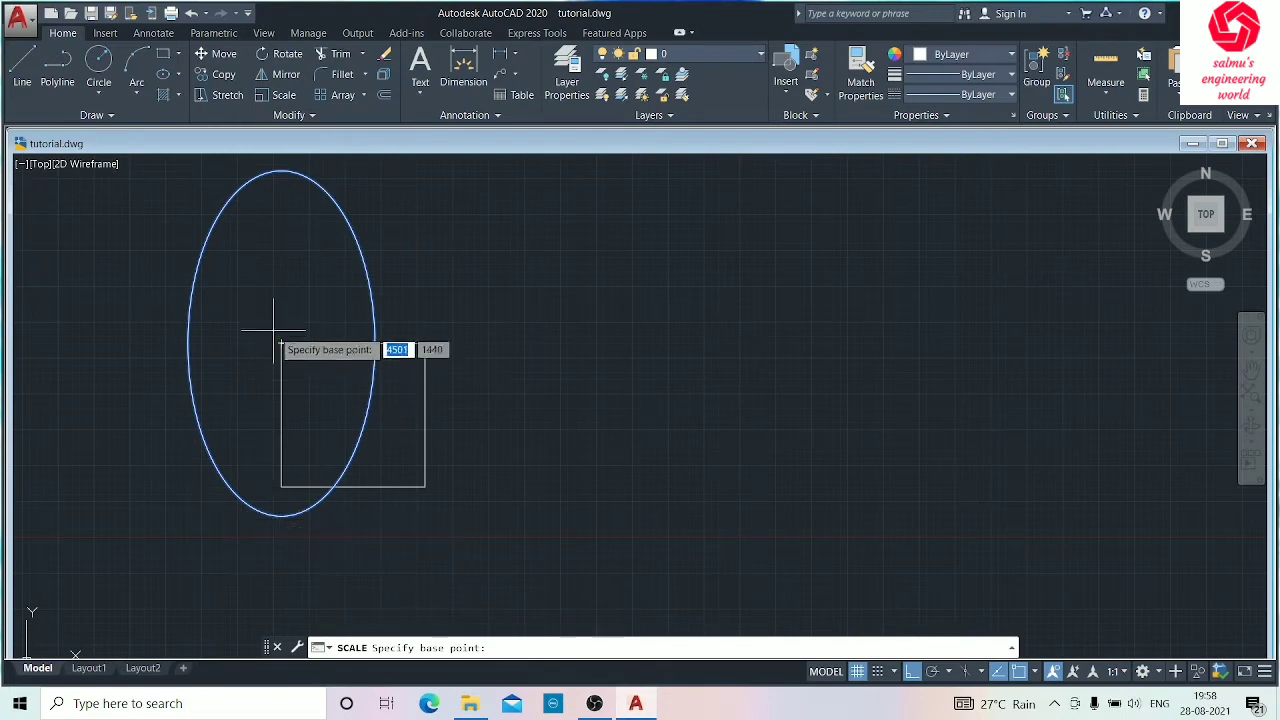
pyautogui.click(281, 343)
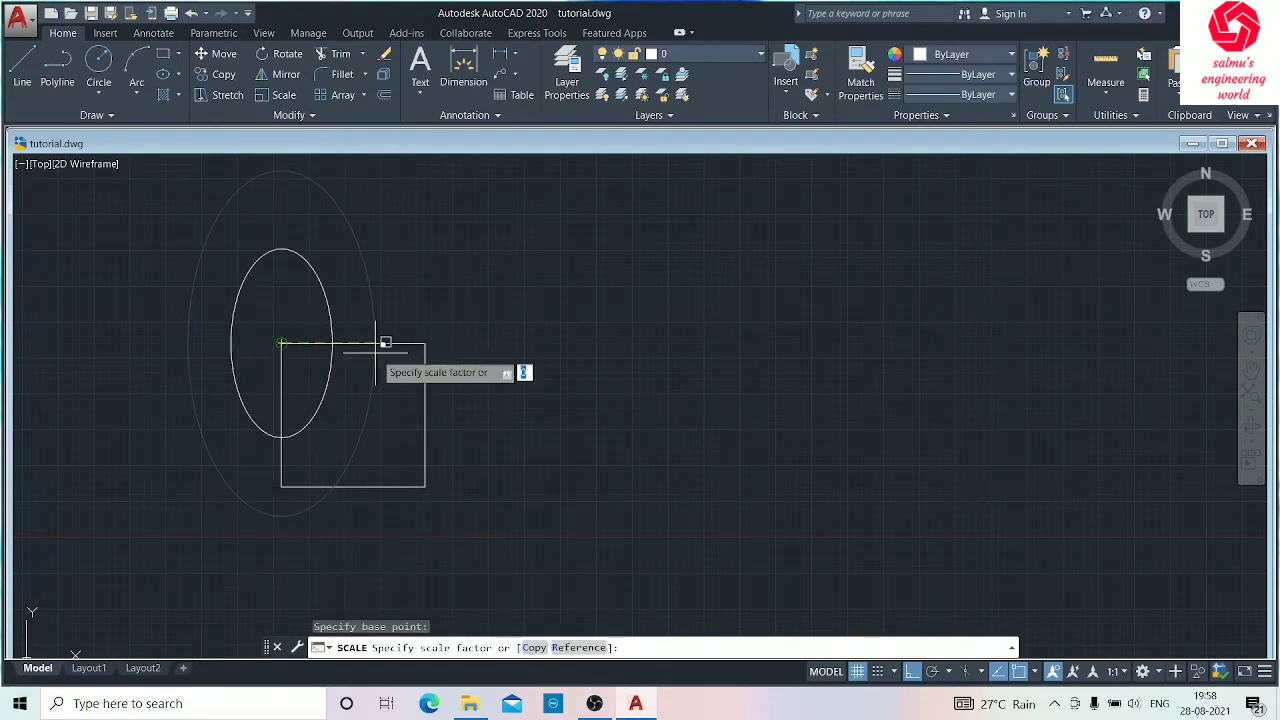
pyautogui.press('Return')
pyautogui.click(368, 347)
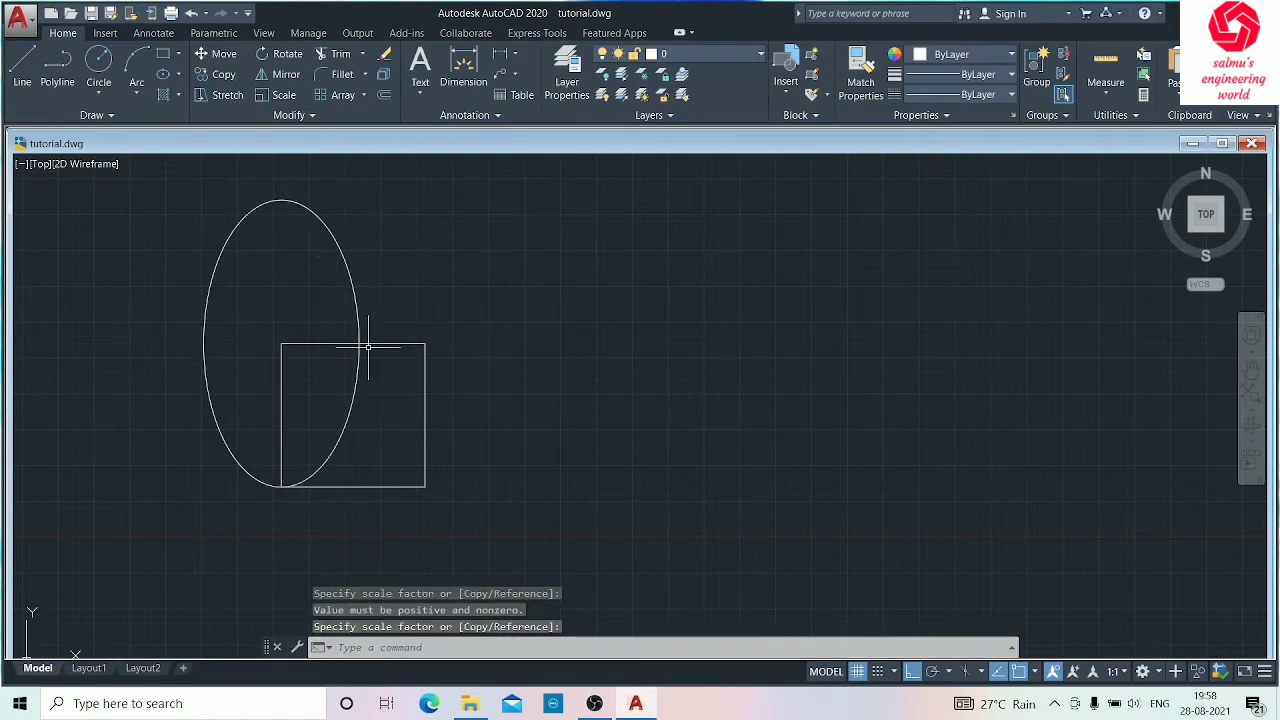
# Step: Draw a circle centred on the square's upper-left corner, radius about 540, reaching the ellipse's intersection with the square's upper edge
pyautogui.scroll(-2, 320, 280)
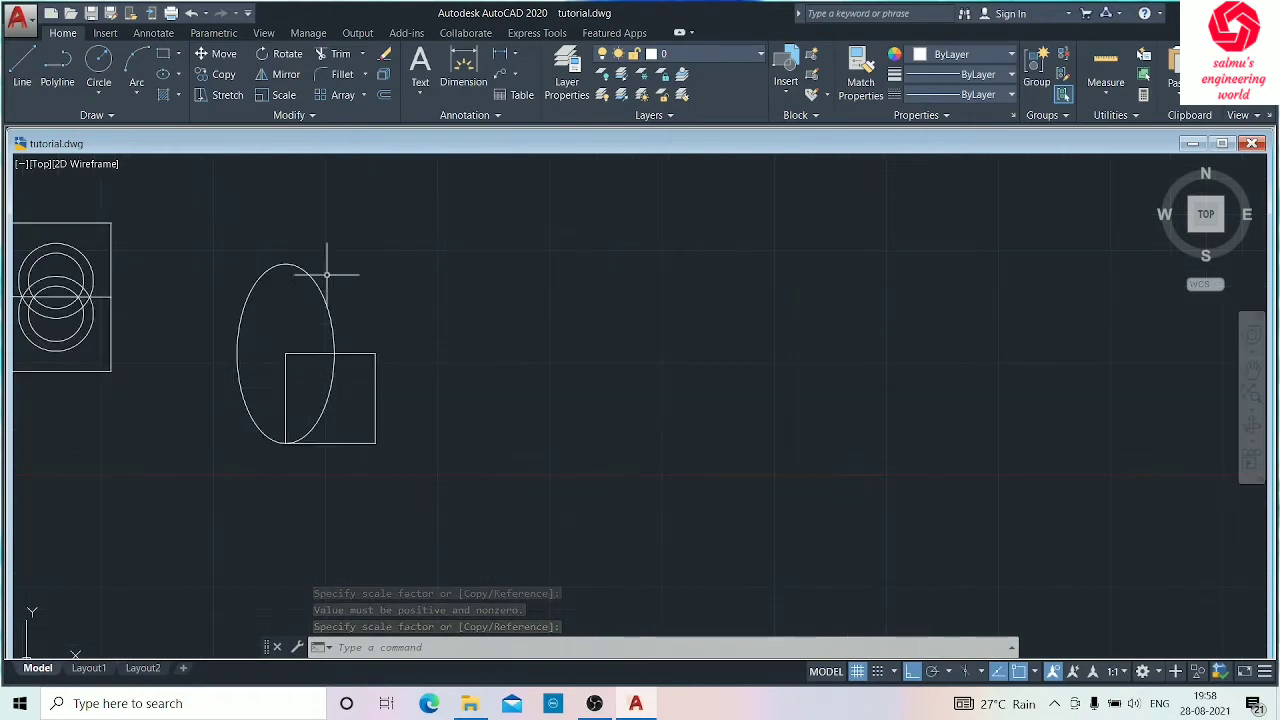
pyautogui.scroll(2, 315, 290)
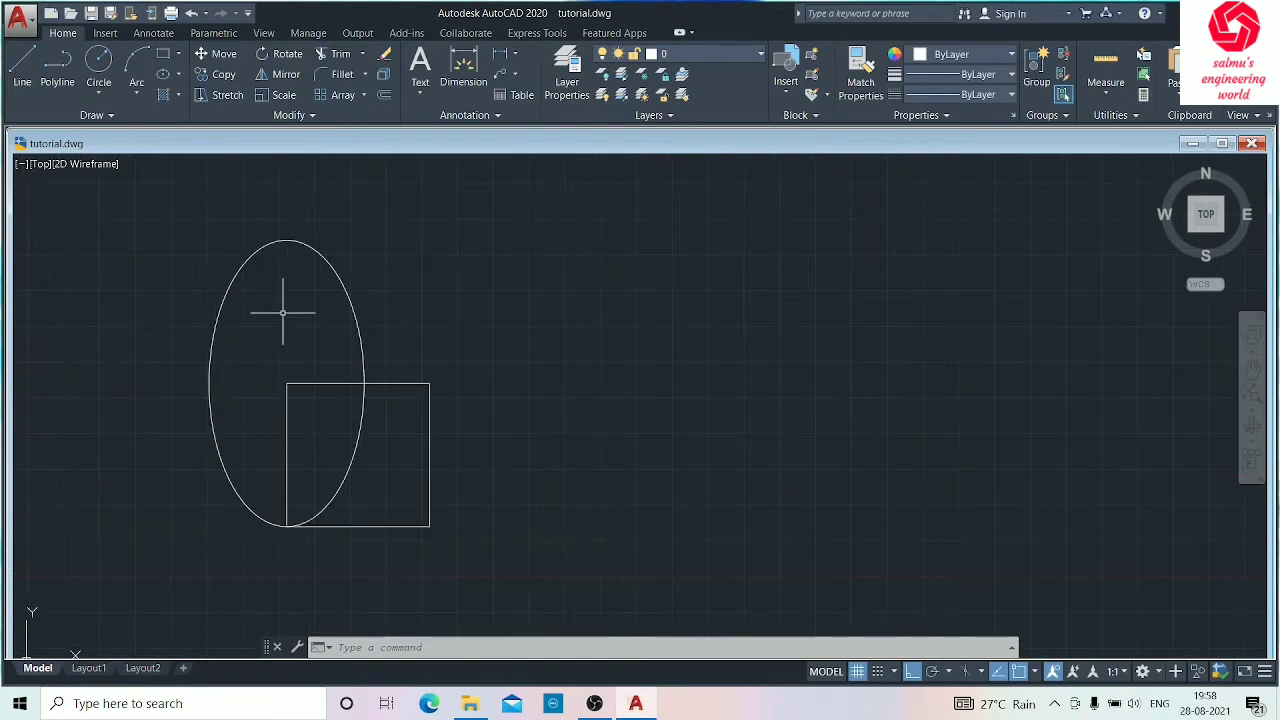
pyautogui.write('c')
pyautogui.press('Return')
pyautogui.click(287, 384)
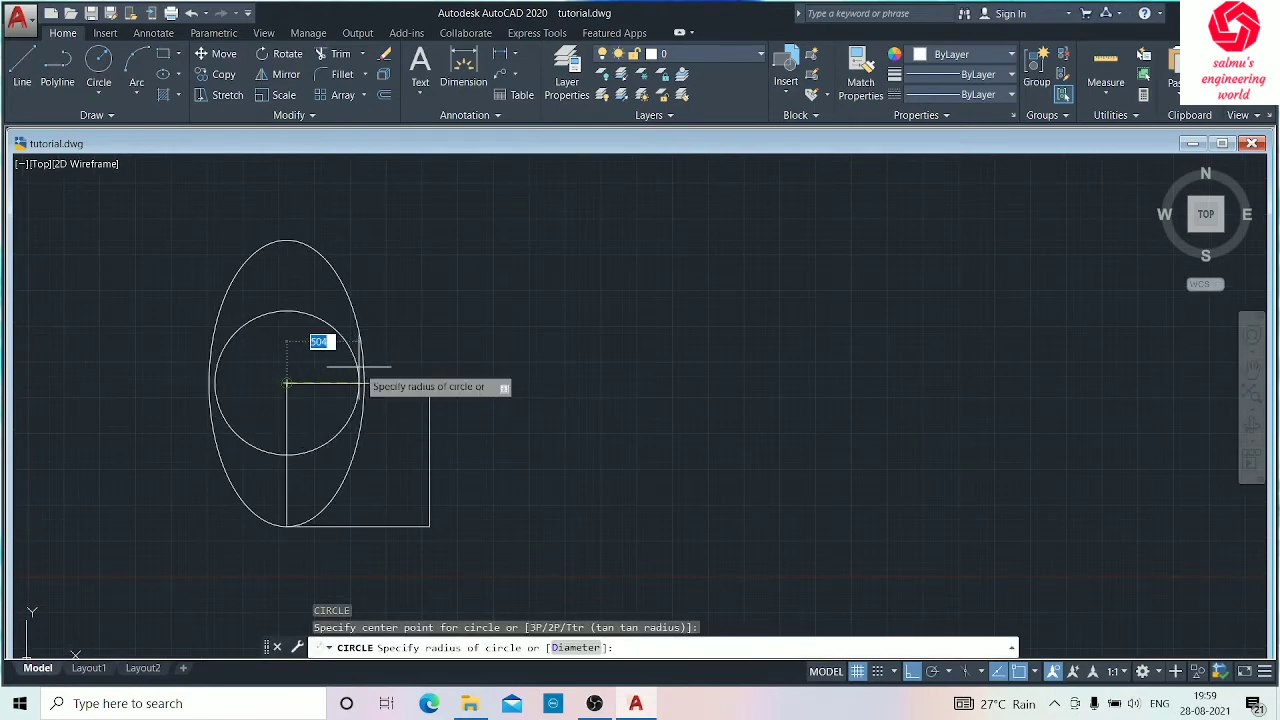
pyautogui.press('Return')
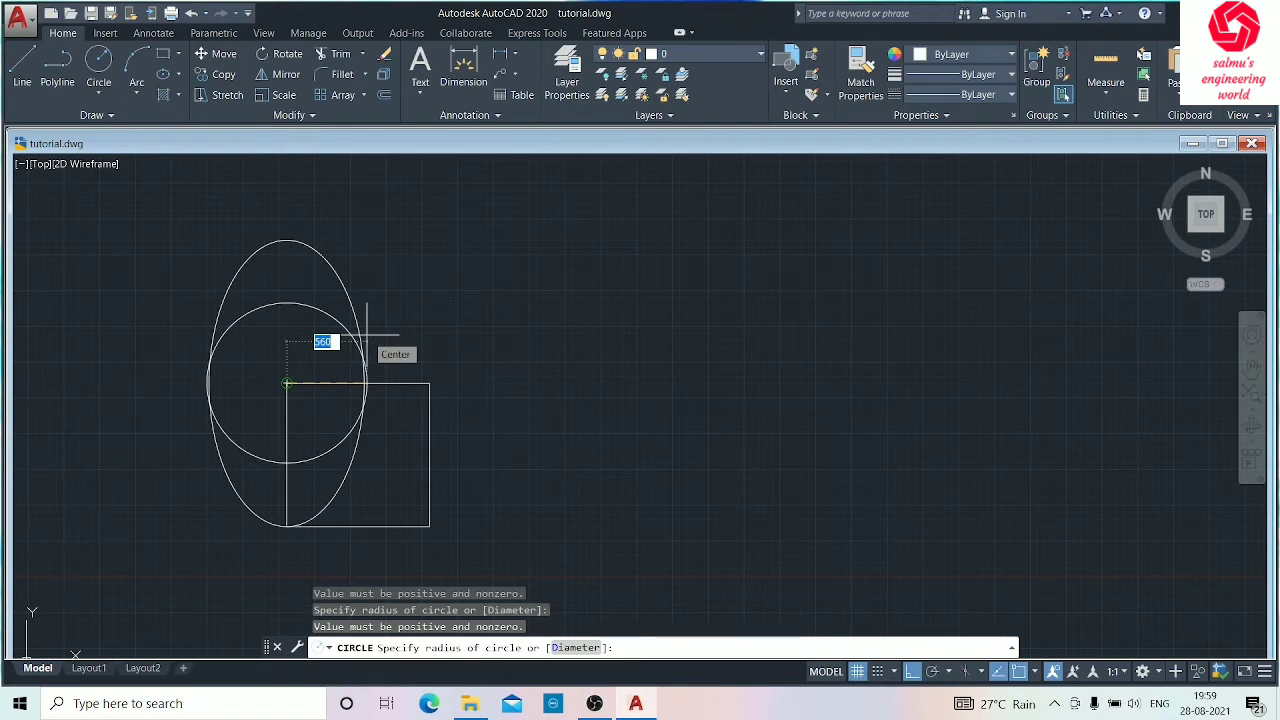
pyautogui.scroll(4, 366, 336)
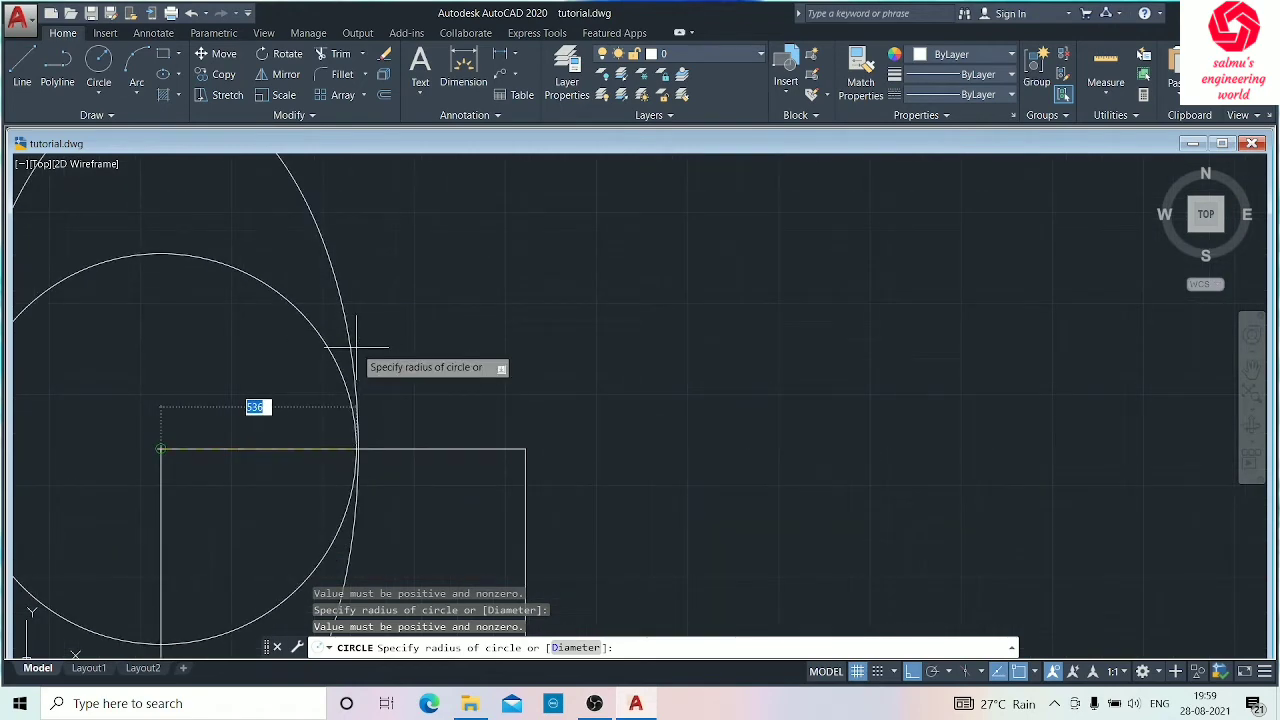
pyautogui.click(357, 449)
pyautogui.scroll(-2, 424, 397)
pyautogui.scroll(-4, 424, 397)
pyautogui.moveTo(449, 297); pyautogui.dragTo(349, 300, button='middle')
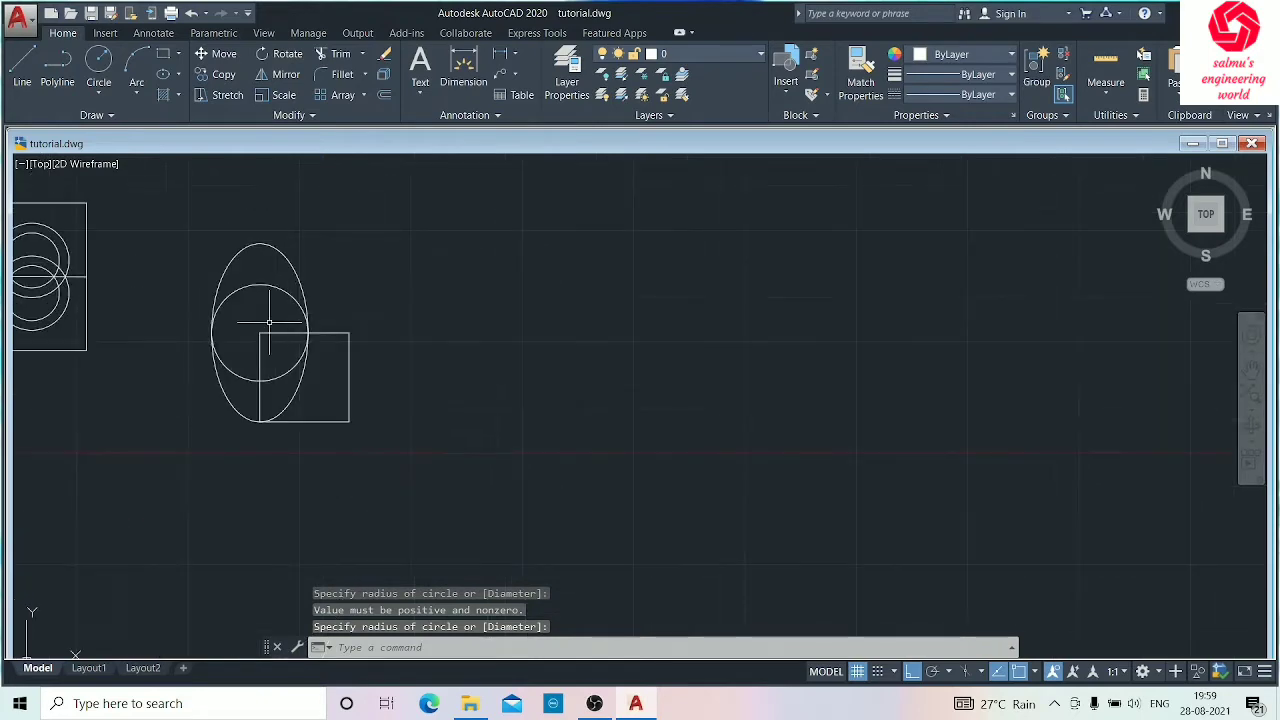
pyautogui.scroll(2, 271, 308)
pyautogui.scroll(-2, 335, 330)
pyautogui.scroll(4, 295, 315)
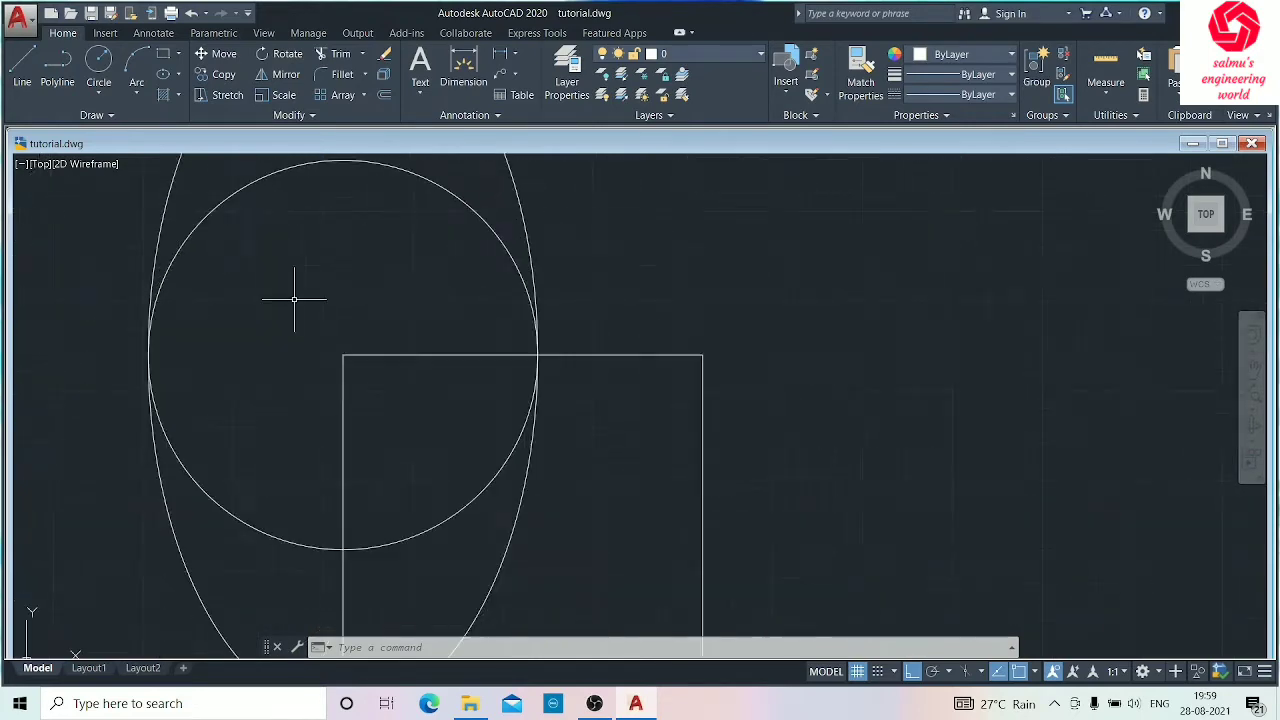
pyautogui.scroll(-2, 292, 298)
pyautogui.scroll(-1, 540, 370)
pyautogui.moveTo(443, 322); pyautogui.dragTo(368, 336, button='middle')
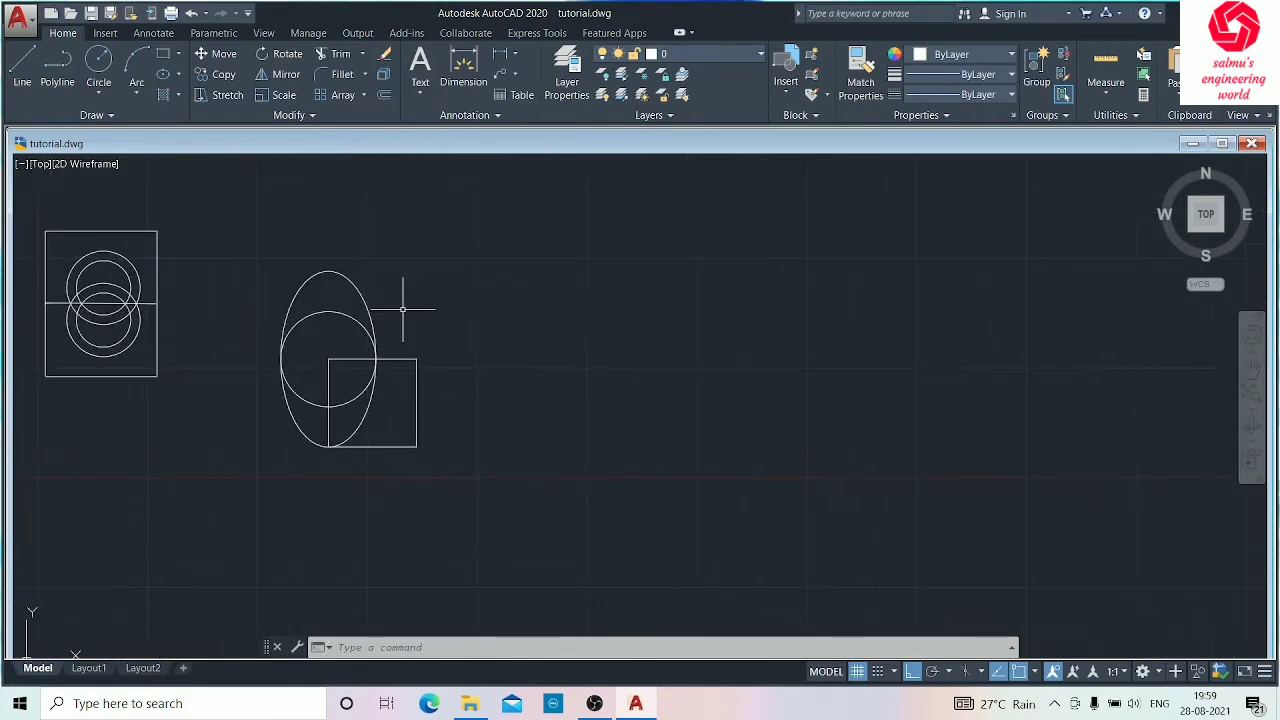
pyautogui.scroll(3, 371, 346)
pyautogui.scroll(-3, 324, 186)
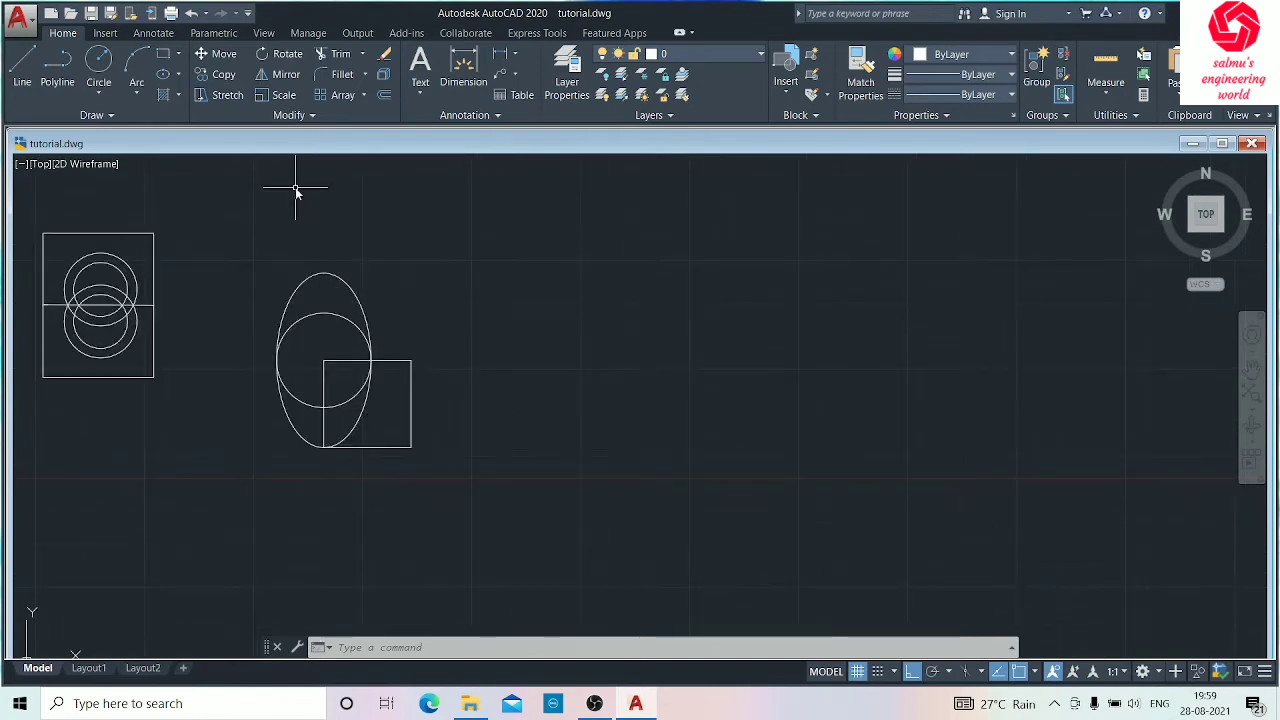
# Step: Trim away the upper halves of the circle and the ellipse, using all objects as cutting edges
pyautogui.write('tr')
pyautogui.press('Return')
pyautogui.press('Return')
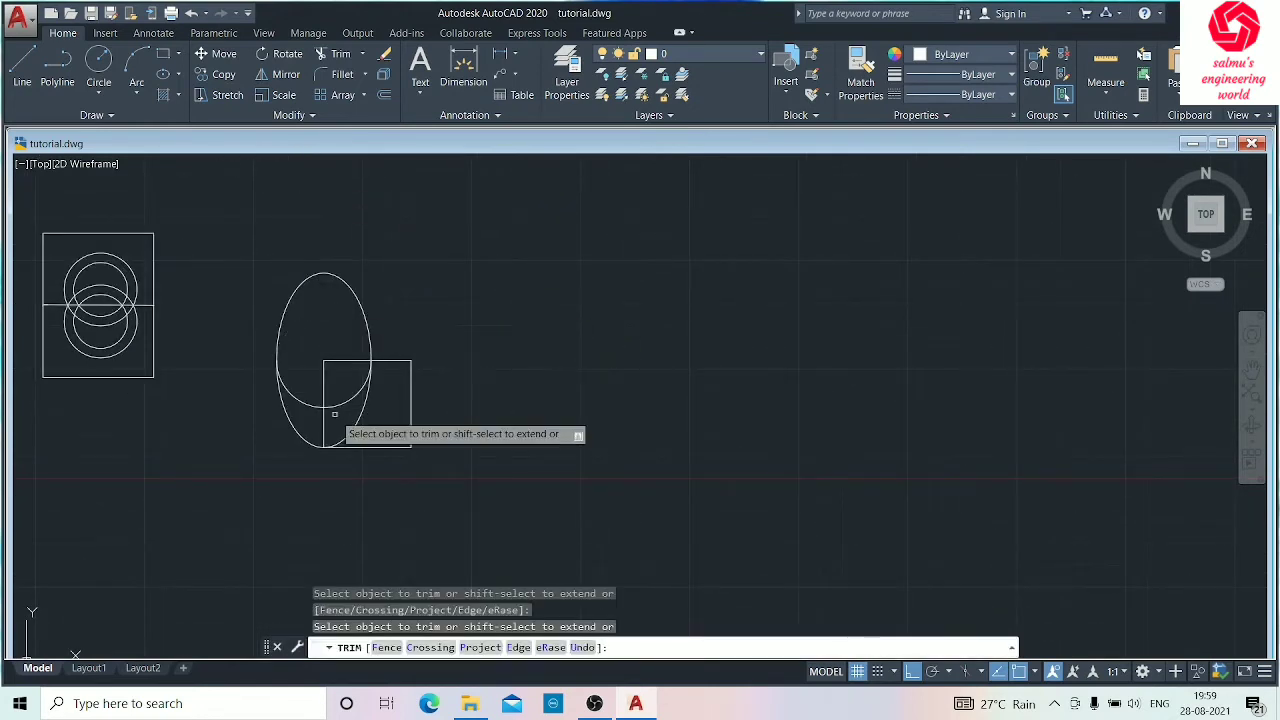
pyautogui.click(314, 280)
pyautogui.press('Escape')
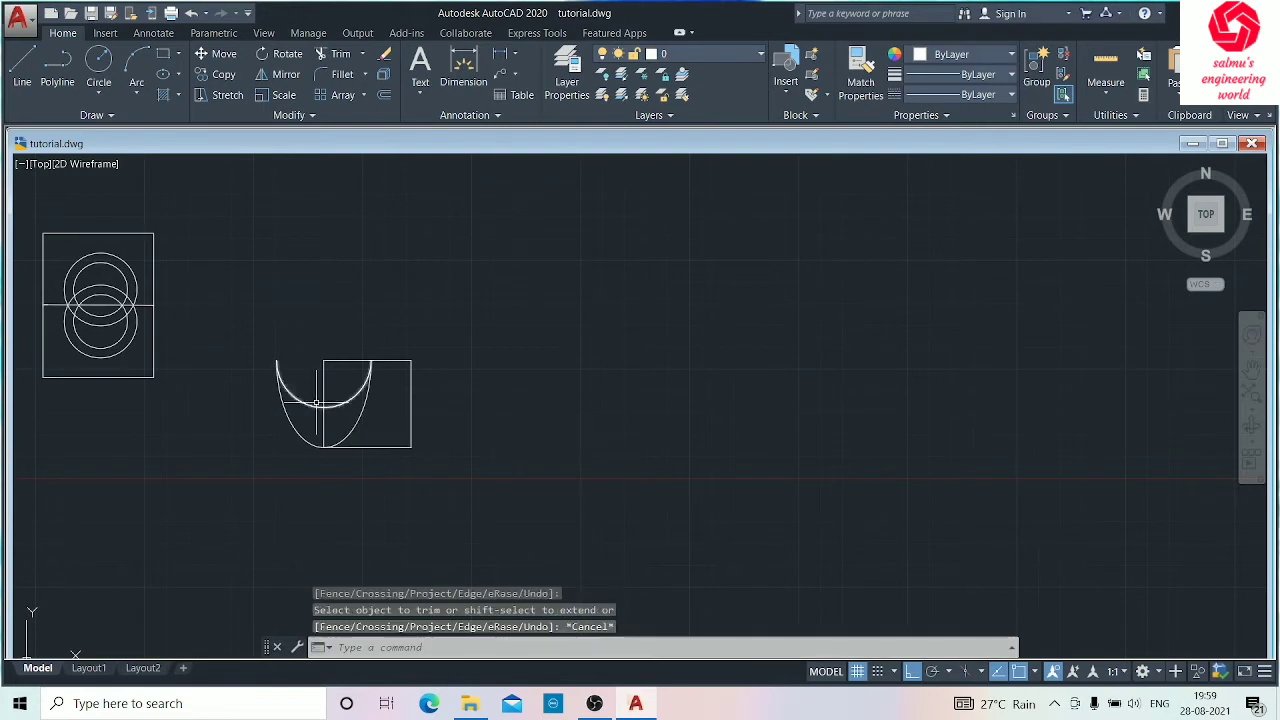
# Step: Trim the square's upper edge outside the ellipse and its whole lower edge, using all objects as cutting edges
pyautogui.scroll(4, 394, 397)
pyautogui.moveTo(391, 389); pyautogui.dragTo(541, 349, button='middle')
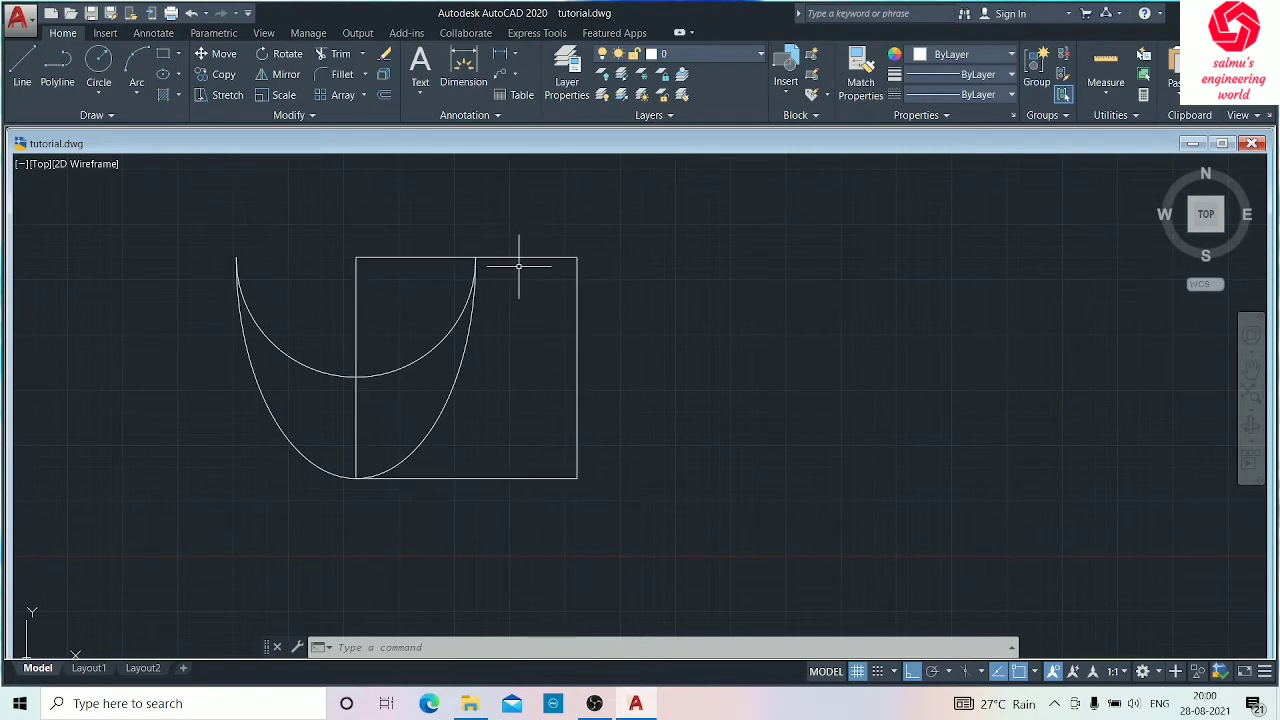
pyautogui.write('tr')
pyautogui.press('Return')
pyautogui.press('Return')
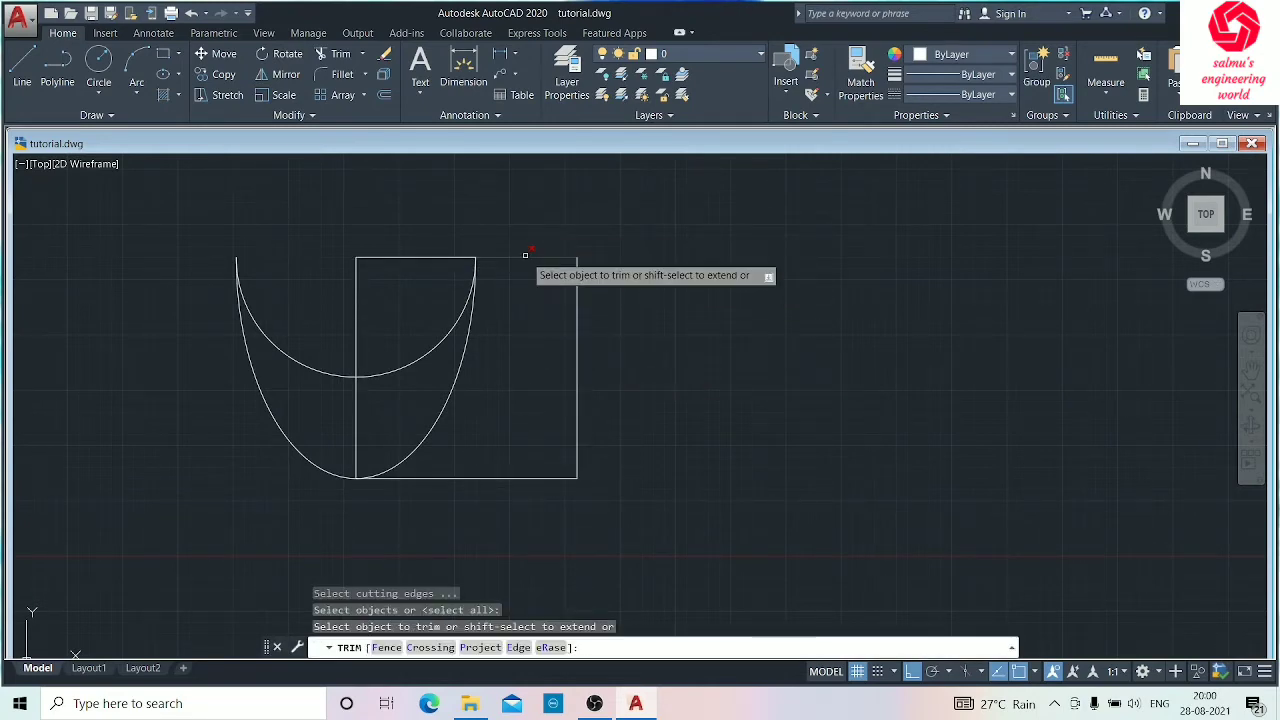
pyautogui.click(478, 478)
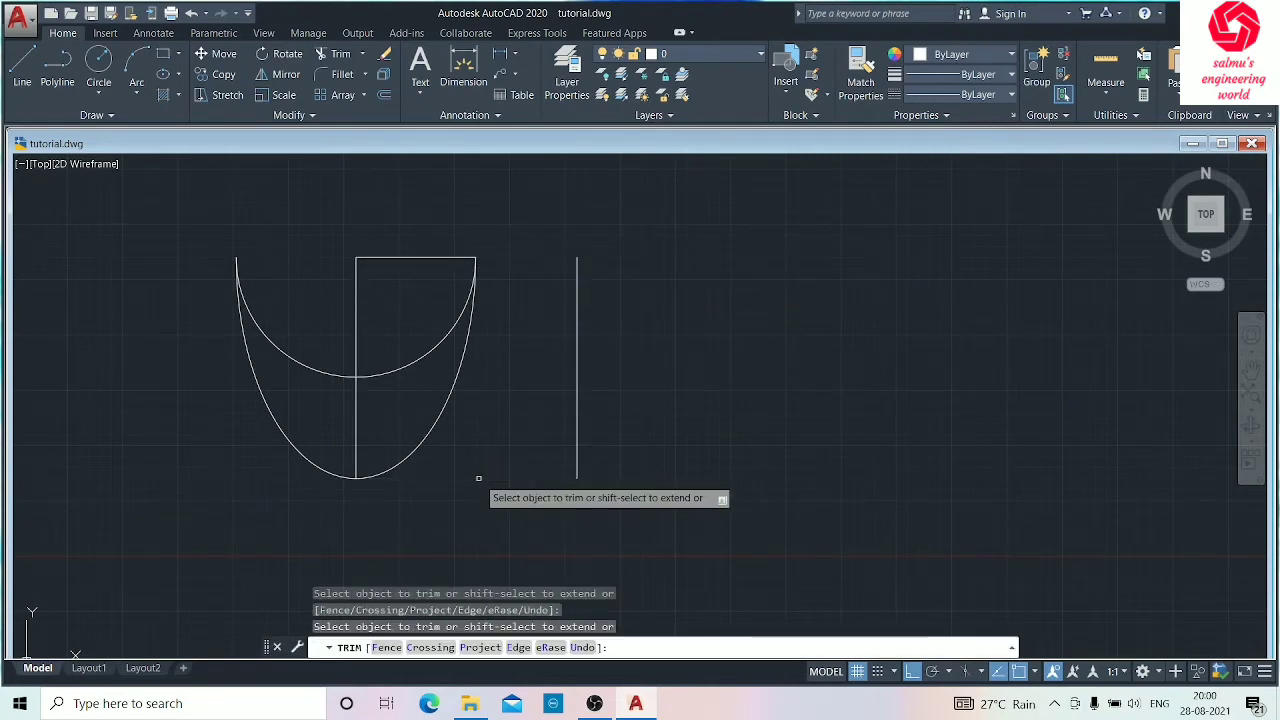
pyautogui.press('Escape')
# Step: Erase the square's isolated right-hand vertical line and save the drawing
pyautogui.moveTo(640, 358); pyautogui.dragTo(531, 423)
pyautogui.press('Delete')
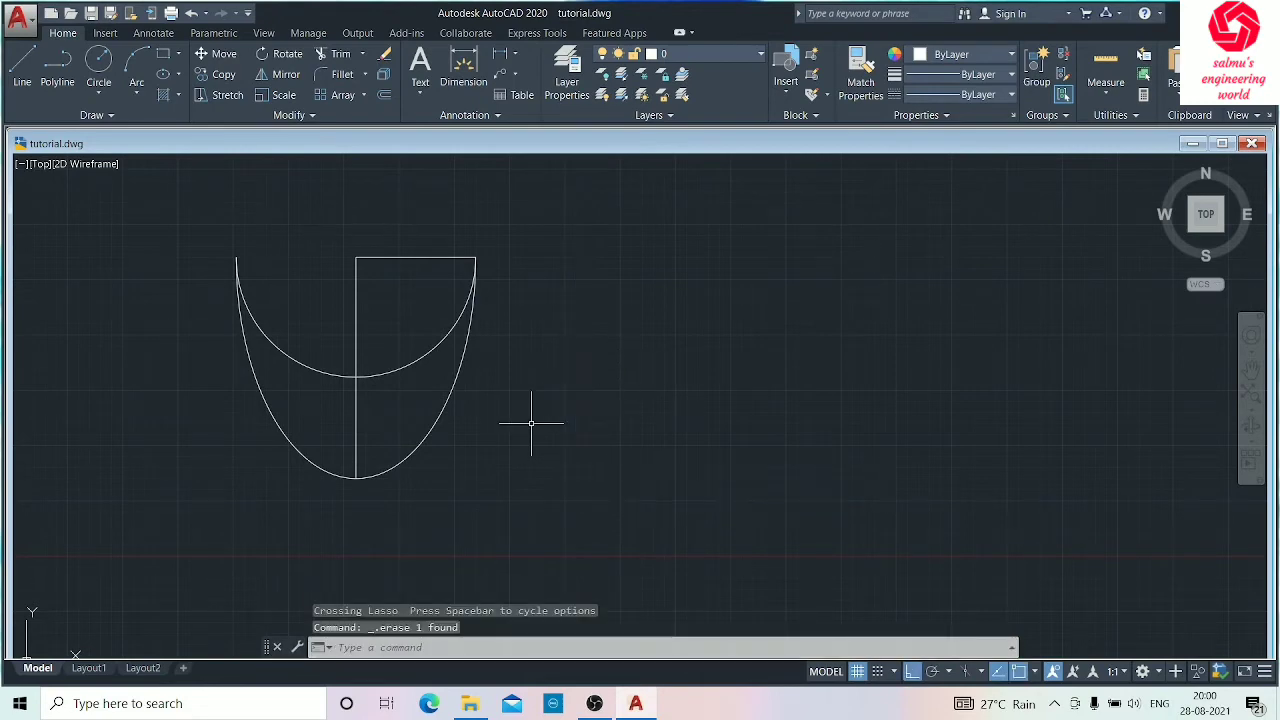
pyautogui.hotkey('ctrl', 's')
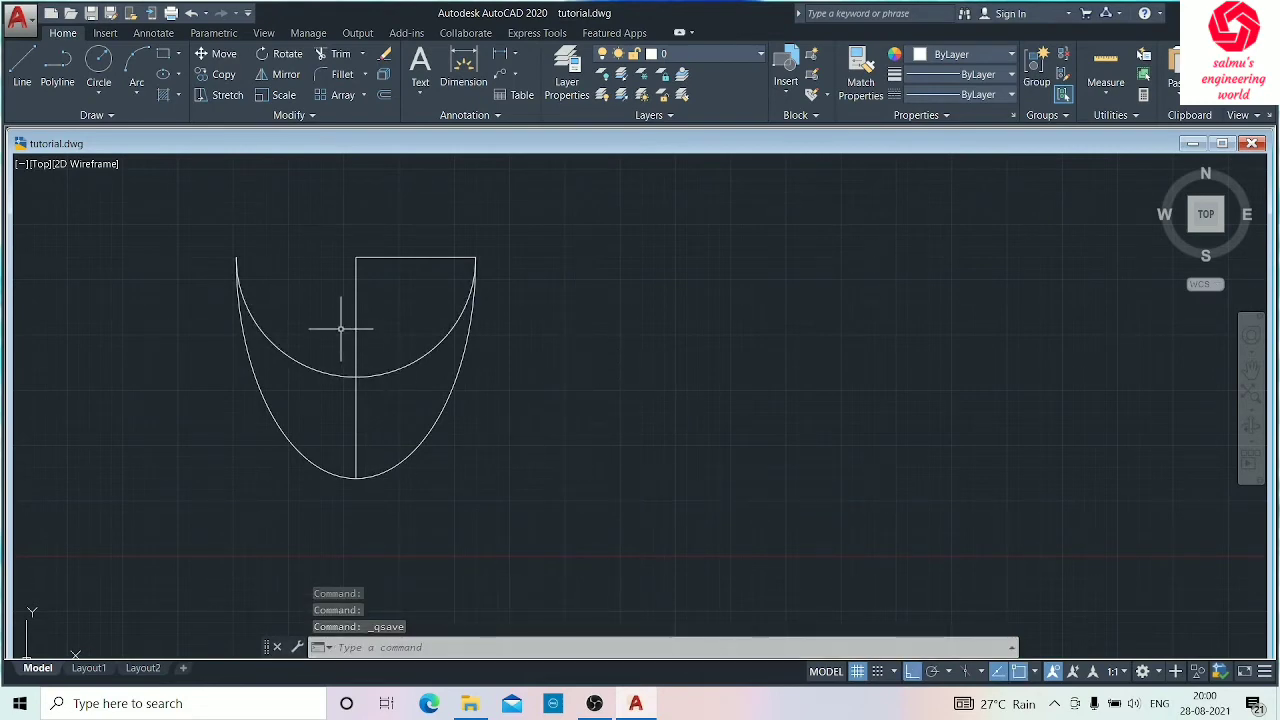
# Step: Trim away the remaining horizontal line between the central vertical line and the right end of the arcs
pyautogui.moveTo(340, 330)
pyautogui.mouseDown(button='middle')
pyautogui.moveTo(346, 366)
pyautogui.moveTo(302, 380)
pyautogui.mouseUp(button='middle')
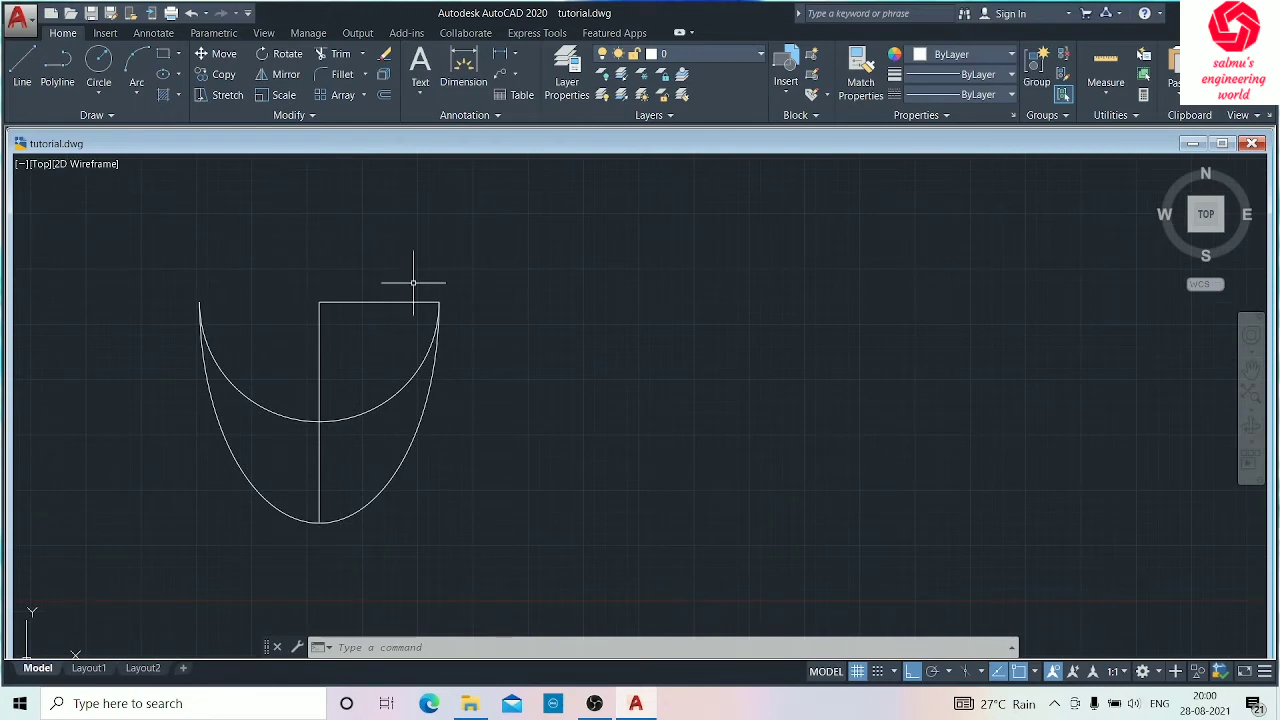
pyautogui.press('Escape')
pyautogui.write('tr')
pyautogui.press('Return')
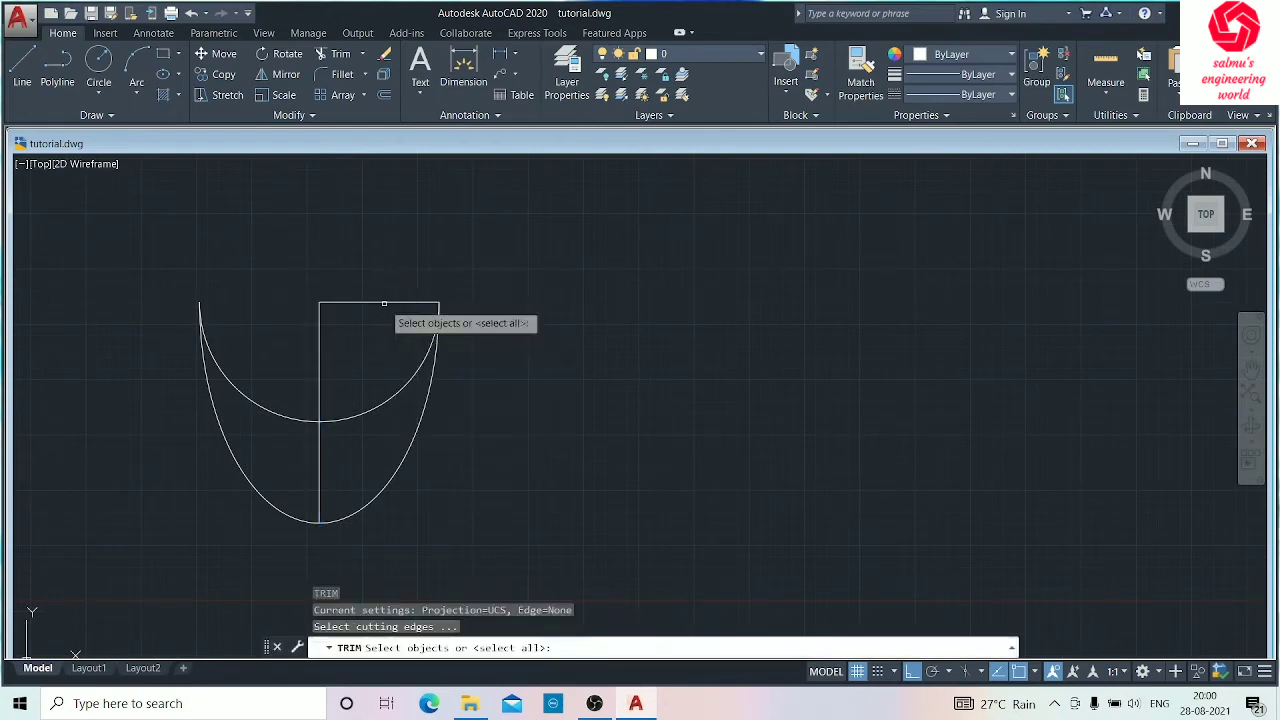
pyautogui.press('Return')
pyautogui.click(363, 301)
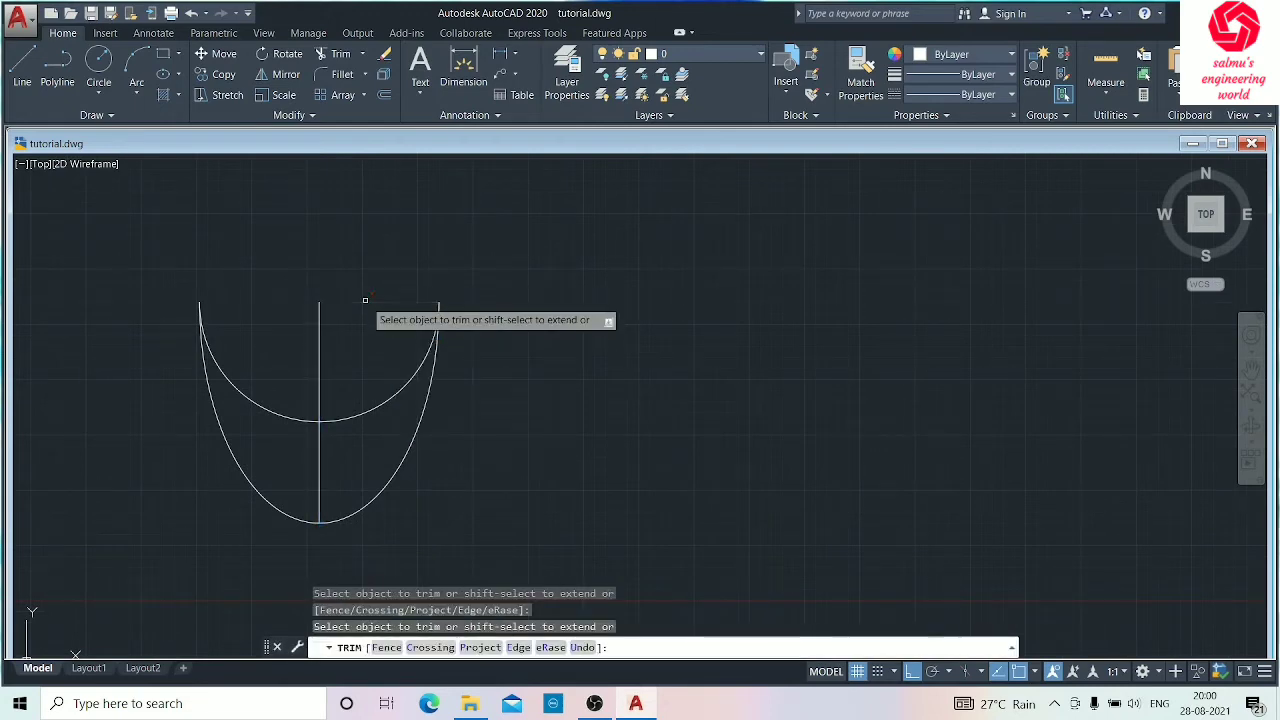
pyautogui.press('Escape')
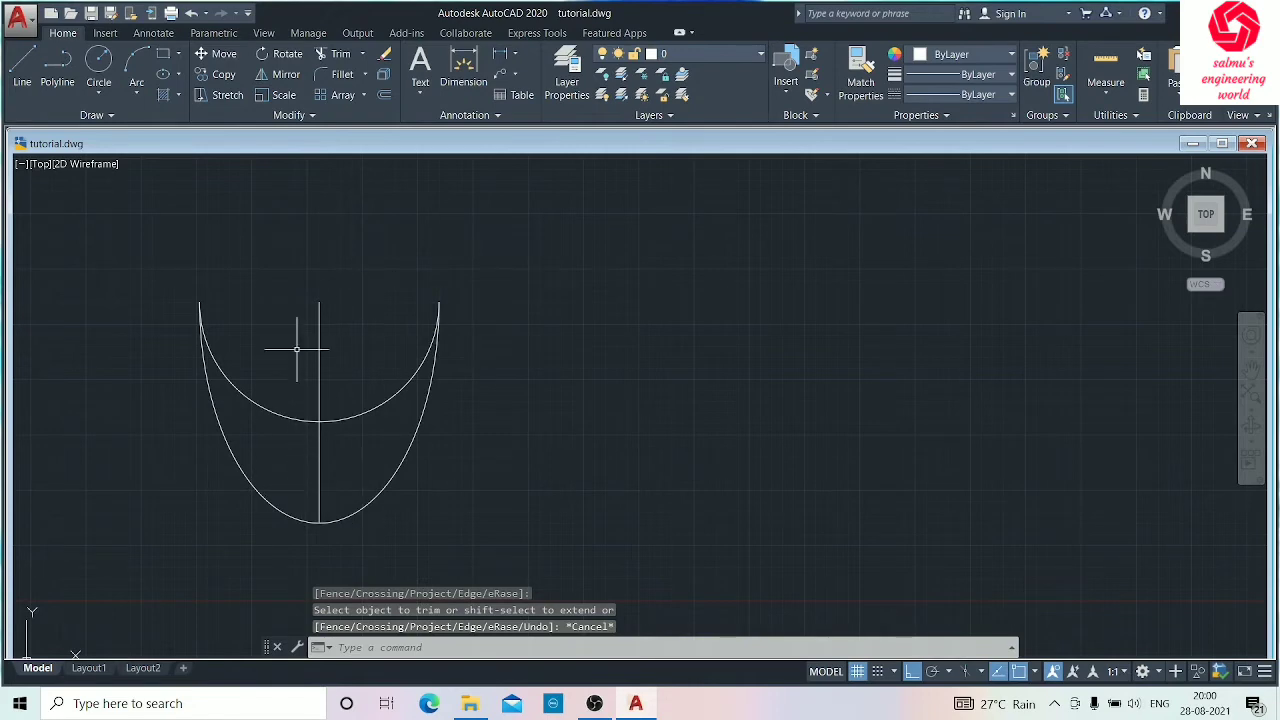
pyautogui.moveTo(383, 324)
pyautogui.mouseDown()
pyautogui.moveTo(419, 436)
pyautogui.moveTo(556, 440)
pyautogui.mouseUp()
pyautogui.press('Escape')
pyautogui.moveTo(480, 310)
pyautogui.mouseDown()
pyautogui.moveTo(403, 365)
pyautogui.moveTo(414, 416)
pyautogui.mouseUp()
pyautogui.press('Escape')
# Step: Trim off the circular and elliptical arcs on the right side of the central vertical line
pyautogui.write('tr')
pyautogui.press('Return')
pyautogui.press('Return')
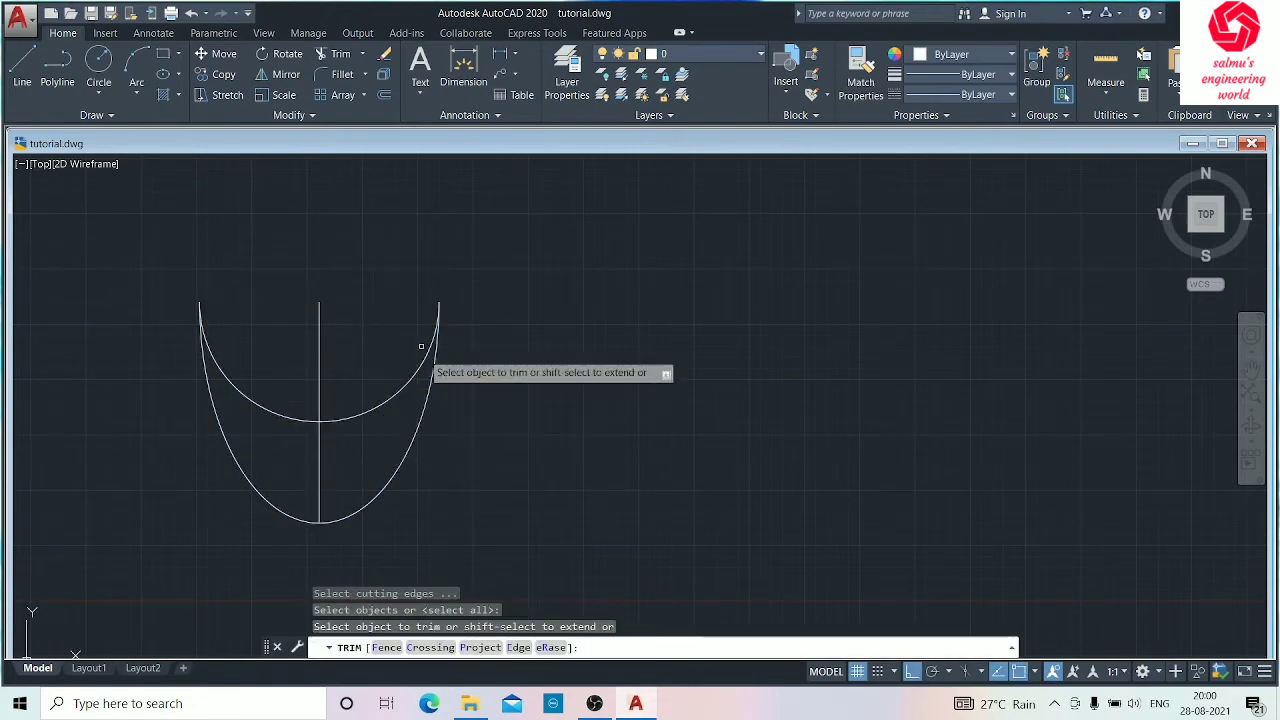
pyautogui.click(423, 349)
pyautogui.click(459, 456)
pyautogui.press('Escape')
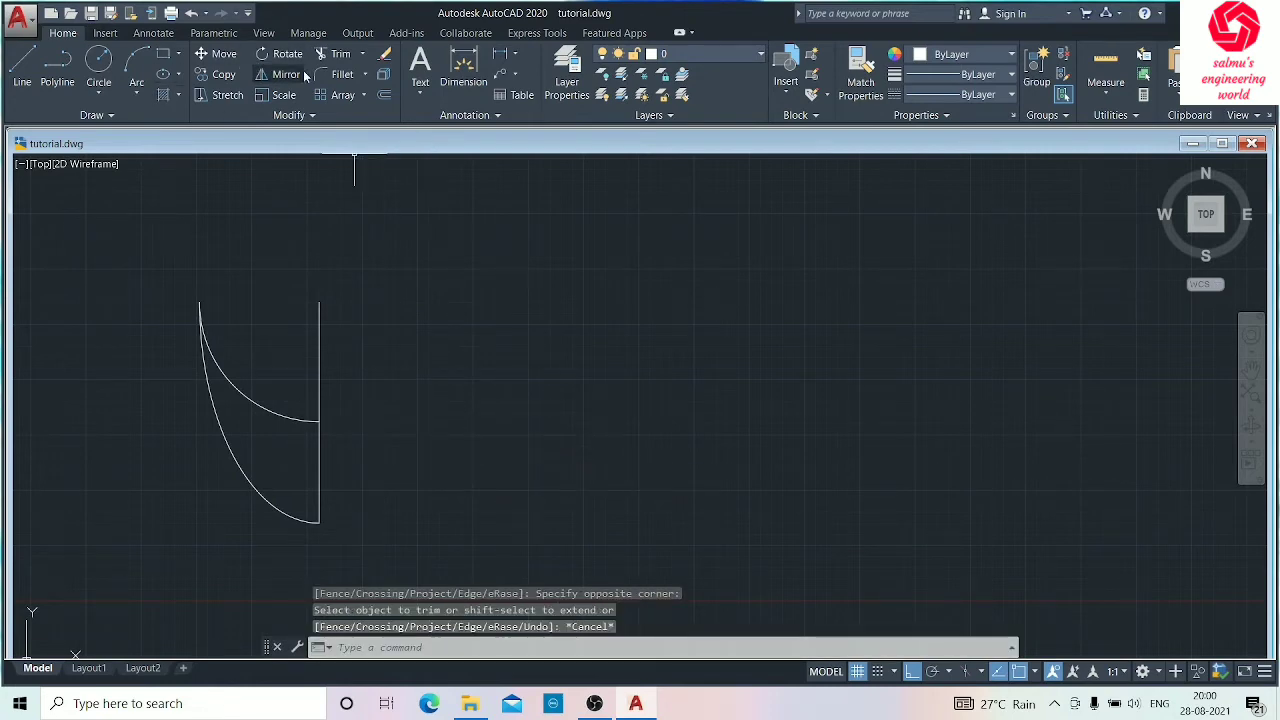
# Step: Mirror the two left-hand arcs and the vertical line about that vertical line, keeping the source objects
pyautogui.write('mi')
pyautogui.press('Return')
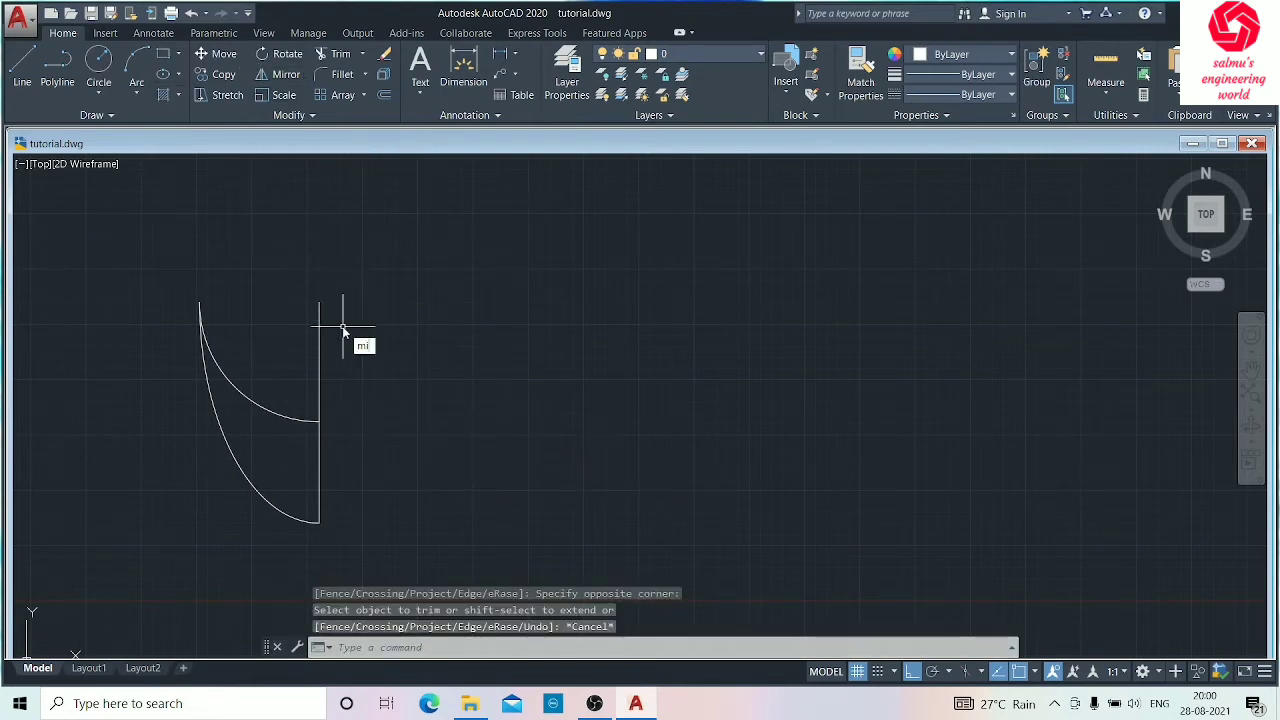
pyautogui.click(345, 310)
pyautogui.moveTo(345, 310)
pyautogui.mouseDown()
pyautogui.moveTo(300, 555)
pyautogui.moveTo(340, 520)
pyautogui.mouseUp()
pyautogui.press('Return')
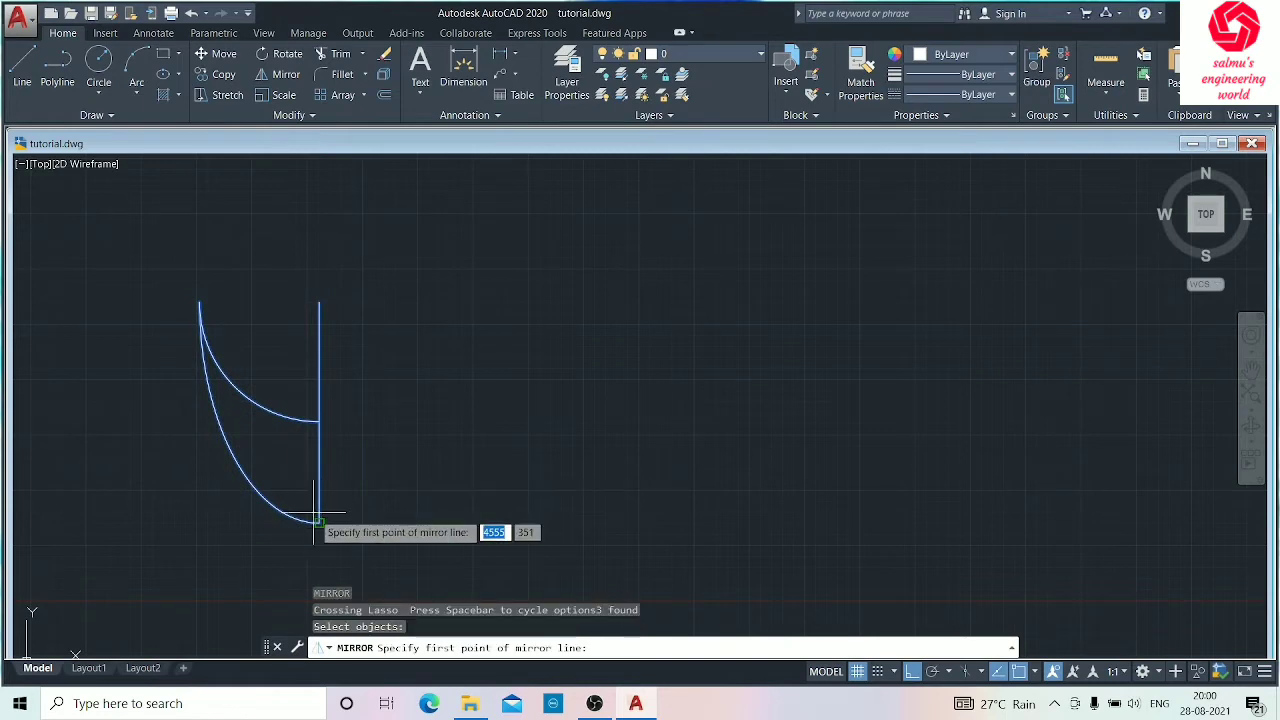
pyautogui.click(319, 522)
pyautogui.scroll(-4, 404, 509)
pyautogui.moveTo(411, 497); pyautogui.dragTo(345, 360, button='middle')
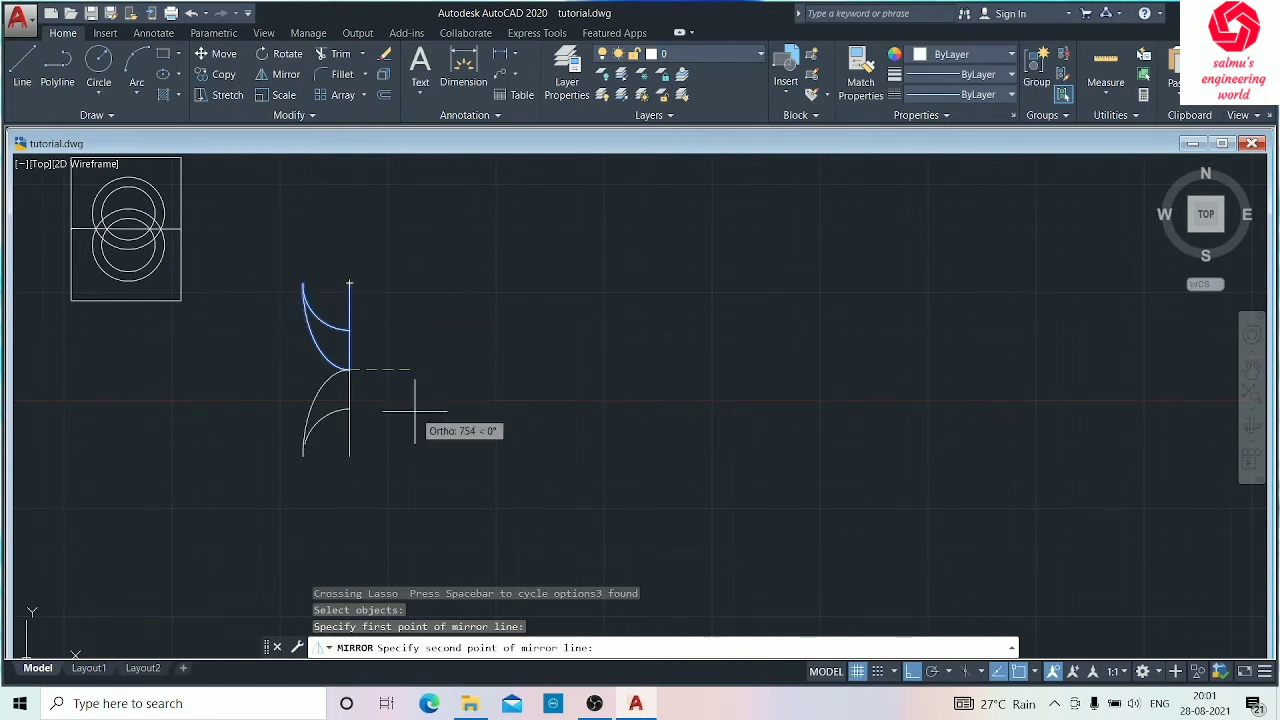
pyautogui.click(361, 287)
pyautogui.click(383, 352)
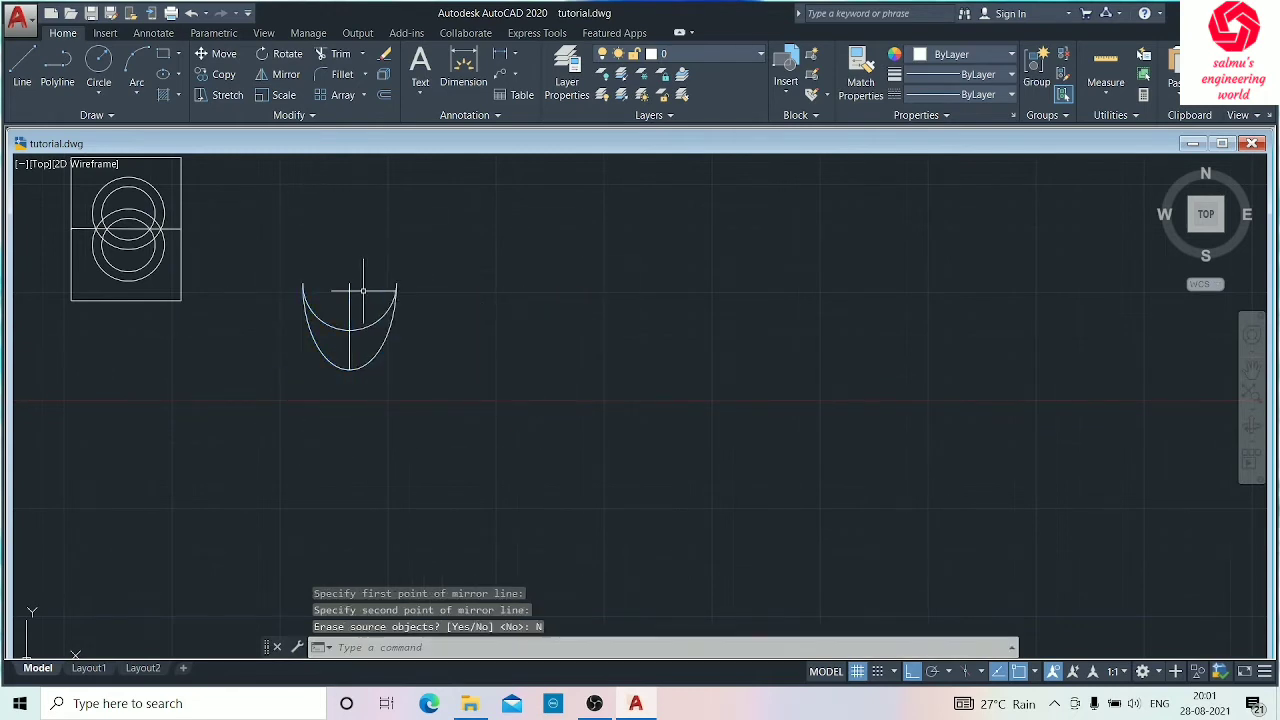
# Step: Move the whole arc figure horizontally to the right, using the circular arc's intersection with the central line as base point
pyautogui.scroll(6, 363, 291)
pyautogui.scroll(-4, 363, 291)
pyautogui.moveTo(360, 294); pyautogui.dragTo(283, 320, button='middle')
pyautogui.scroll(4, 351, 319)
pyautogui.scroll(-4, 283, 320)
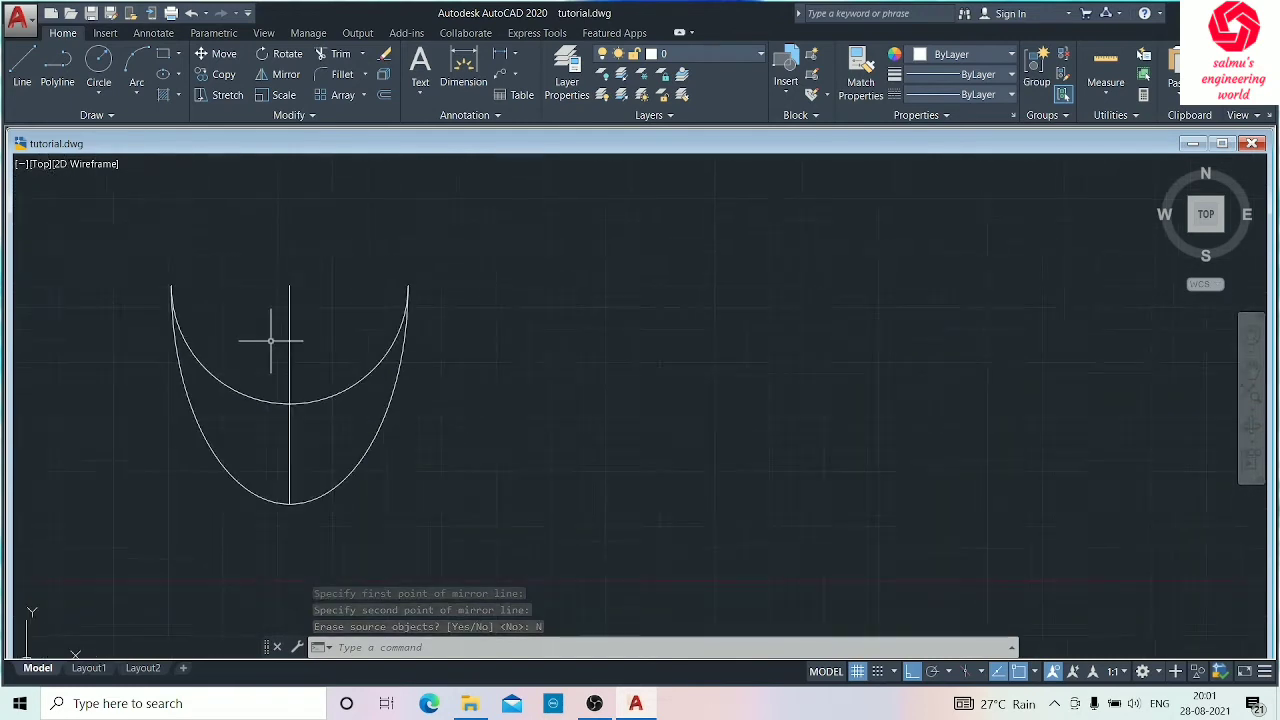
pyautogui.scroll(2, 277, 343)
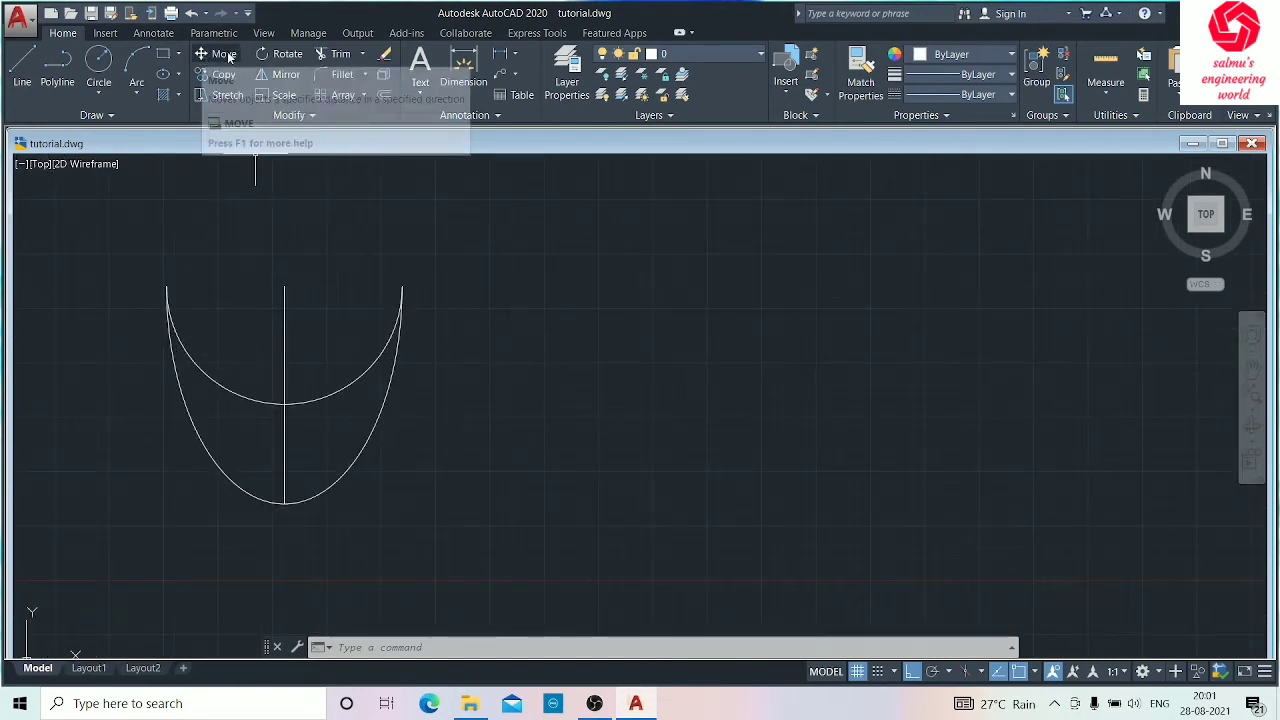
pyautogui.write('M')
pyautogui.press('Return')
pyautogui.moveTo(500, 270)
pyautogui.mouseDown()
pyautogui.moveTo(263, 271)
pyautogui.moveTo(424, 483)
pyautogui.mouseUp()
pyautogui.press('Return')
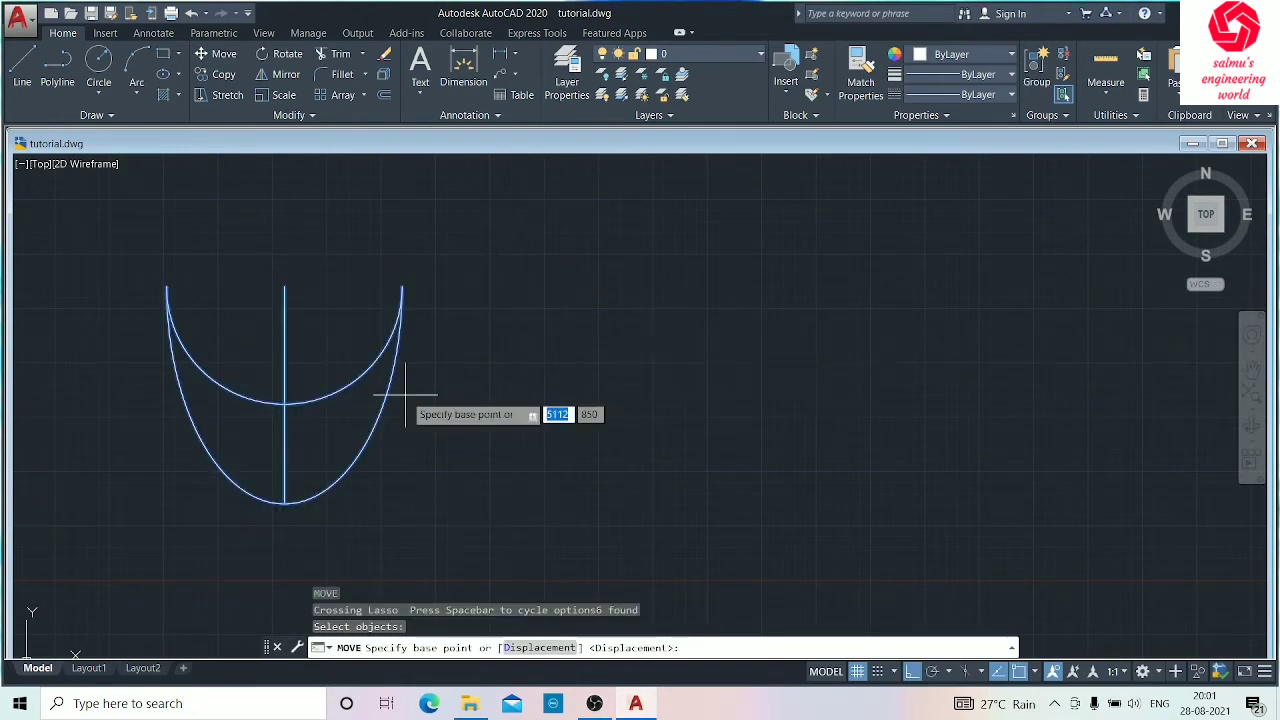
pyautogui.click(284, 404)
pyautogui.click(599, 383)
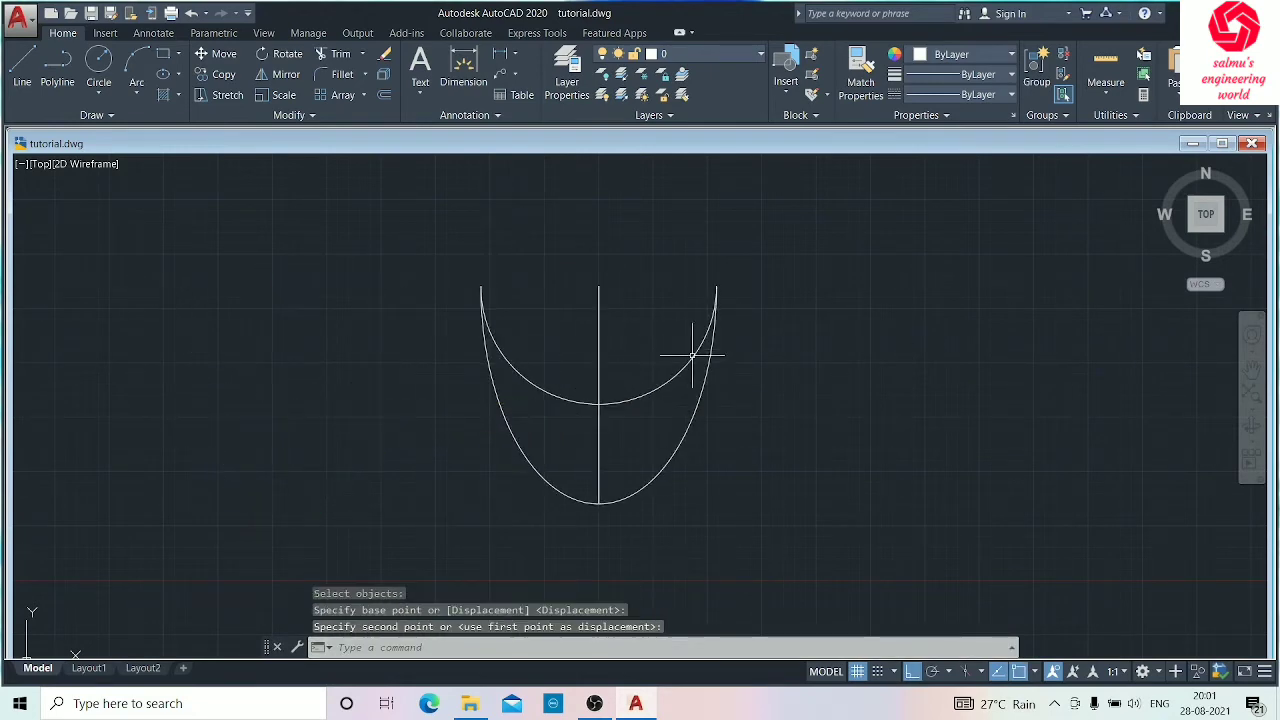
# Step: Add a horizontal linear dimension across the upper edge of the rectangle containing the circles, with the dimension line above it
pyautogui.scroll(-2, 694, 357)
pyautogui.moveTo(694, 357)
pyautogui.mouseDown(button='middle')
pyautogui.moveTo(300, 283)
pyautogui.moveTo(357, 286)
pyautogui.mouseUp(button='middle')
pyautogui.scroll(-2, 317, 312)
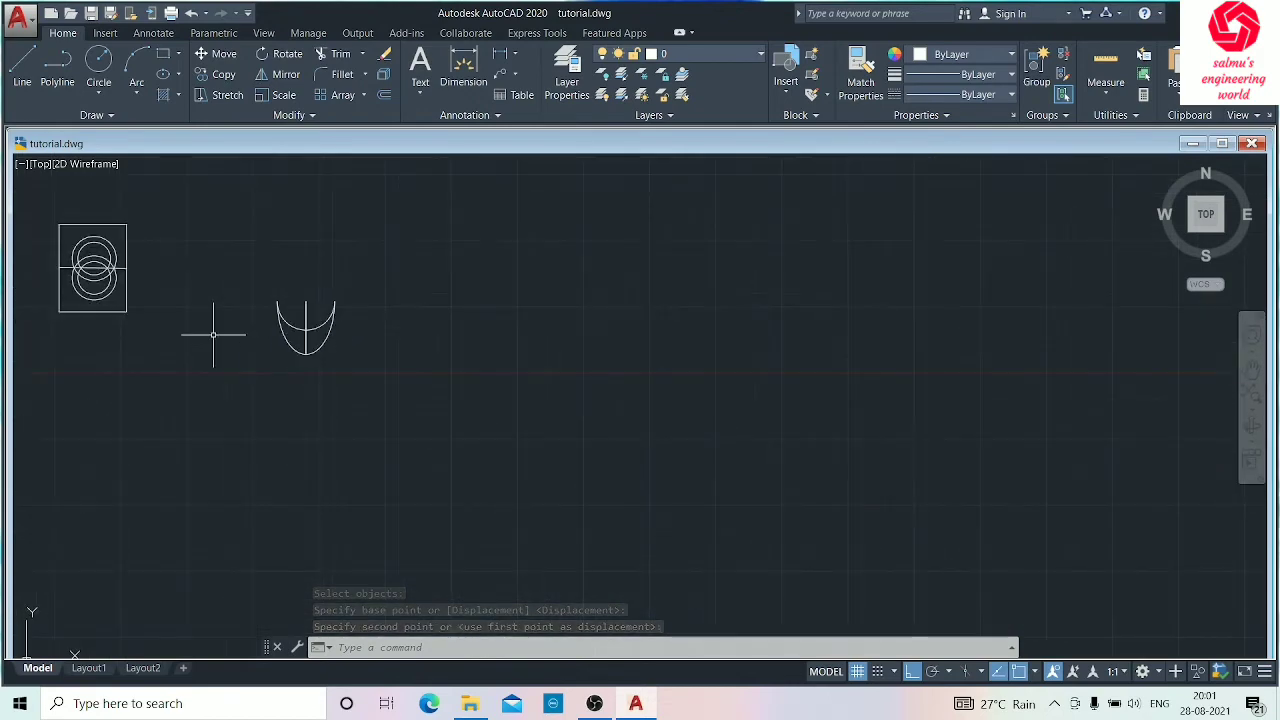
pyautogui.moveTo(63, 229); pyautogui.dragTo(549, 349, button='middle')
pyautogui.scroll(5, 587, 372)
pyautogui.scroll(-3, 590, 390)
pyautogui.moveTo(593, 397); pyautogui.dragTo(494, 386, button='middle')
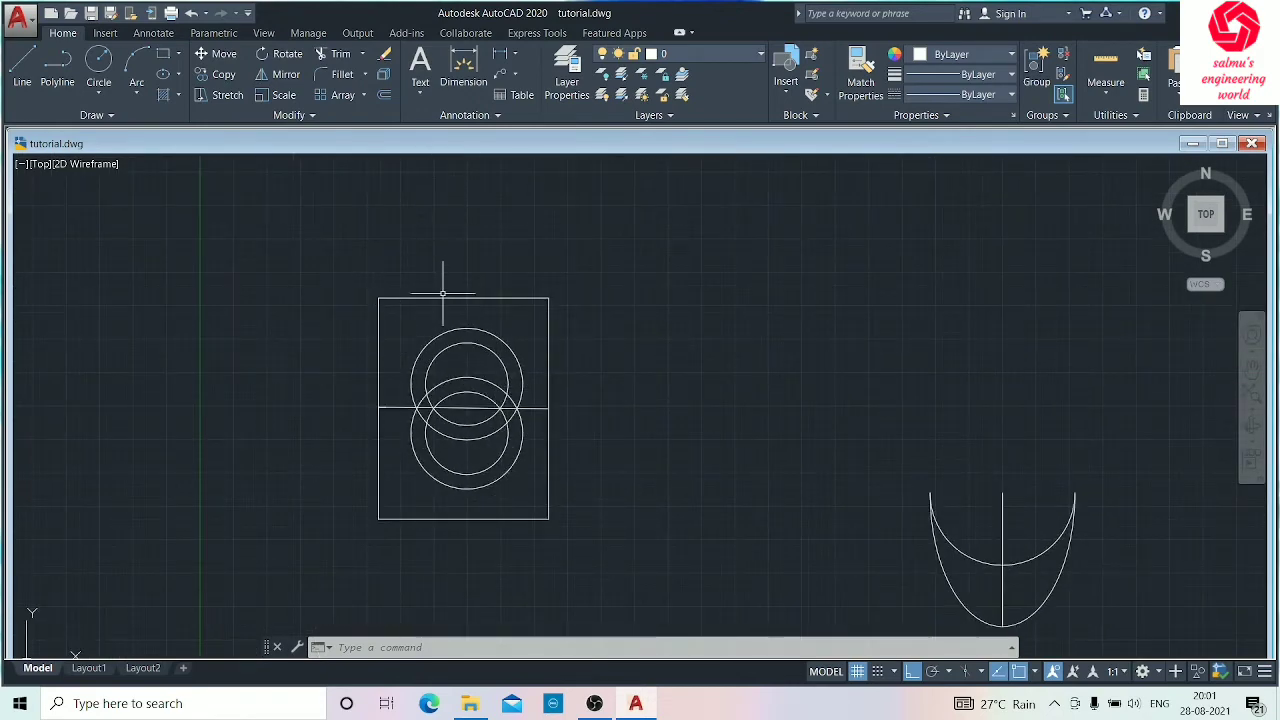
pyautogui.write('dli')
pyautogui.press('Return')
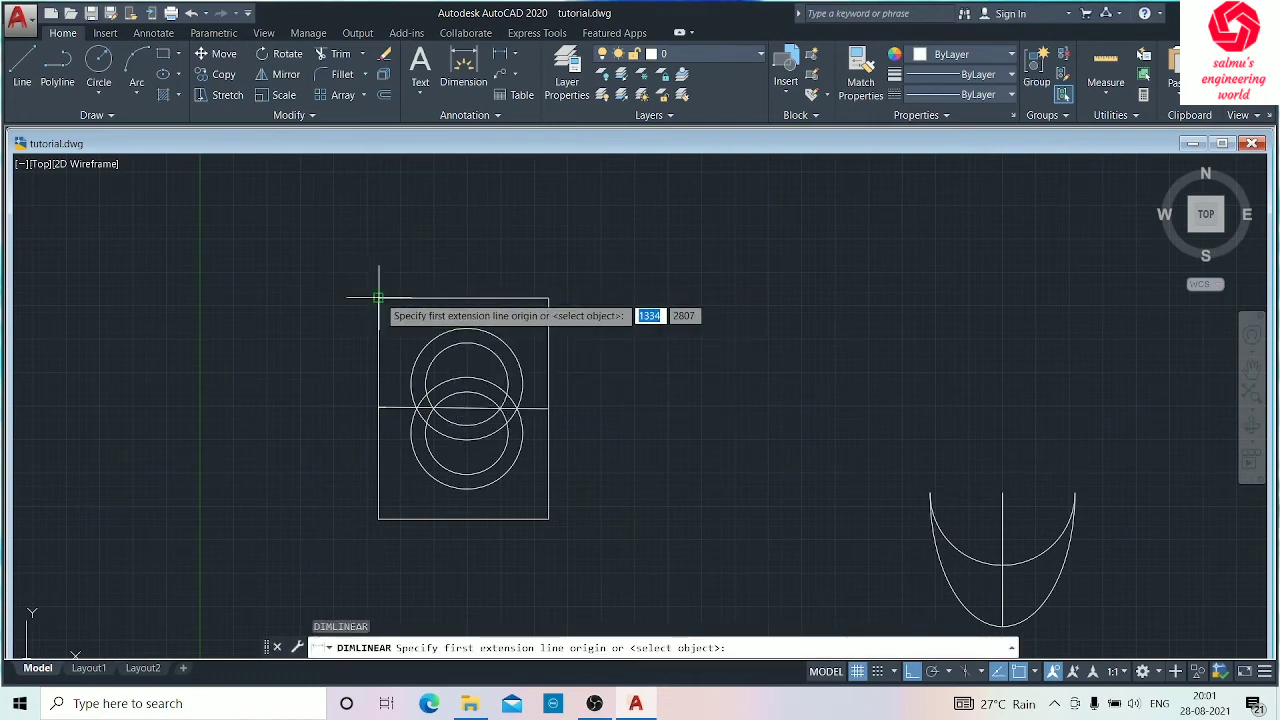
pyautogui.click(378, 297)
pyautogui.click(548, 297)
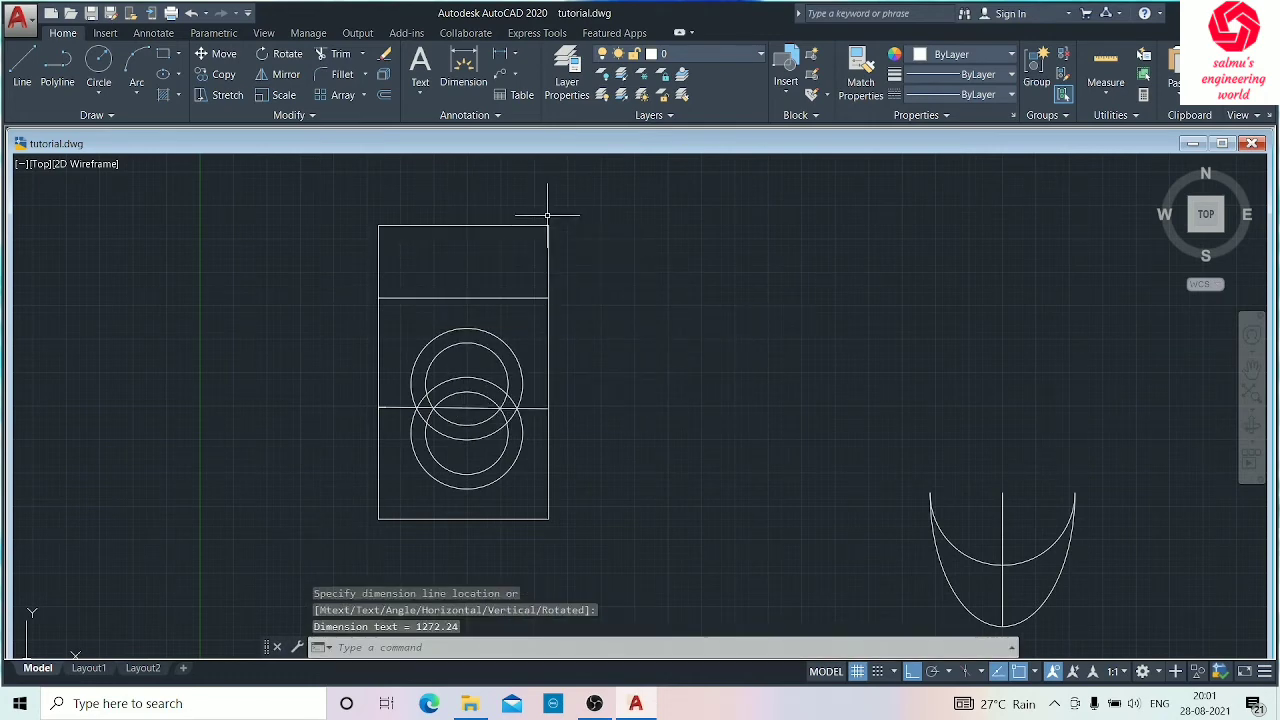
pyautogui.scroll(10, 547, 215)
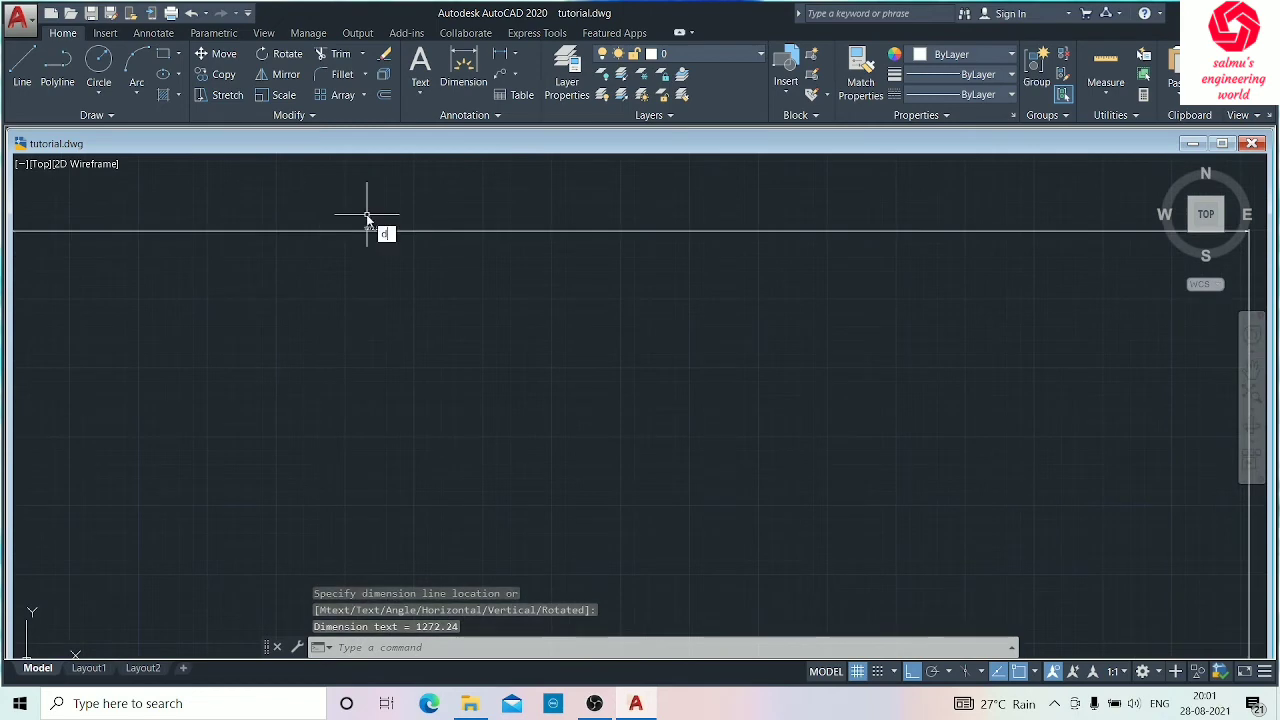
# Step: Set the text height of the ISO-25 dimension style to 120 and close the dimension style settings
pyautogui.press('Return')
pyautogui.click(818, 315)
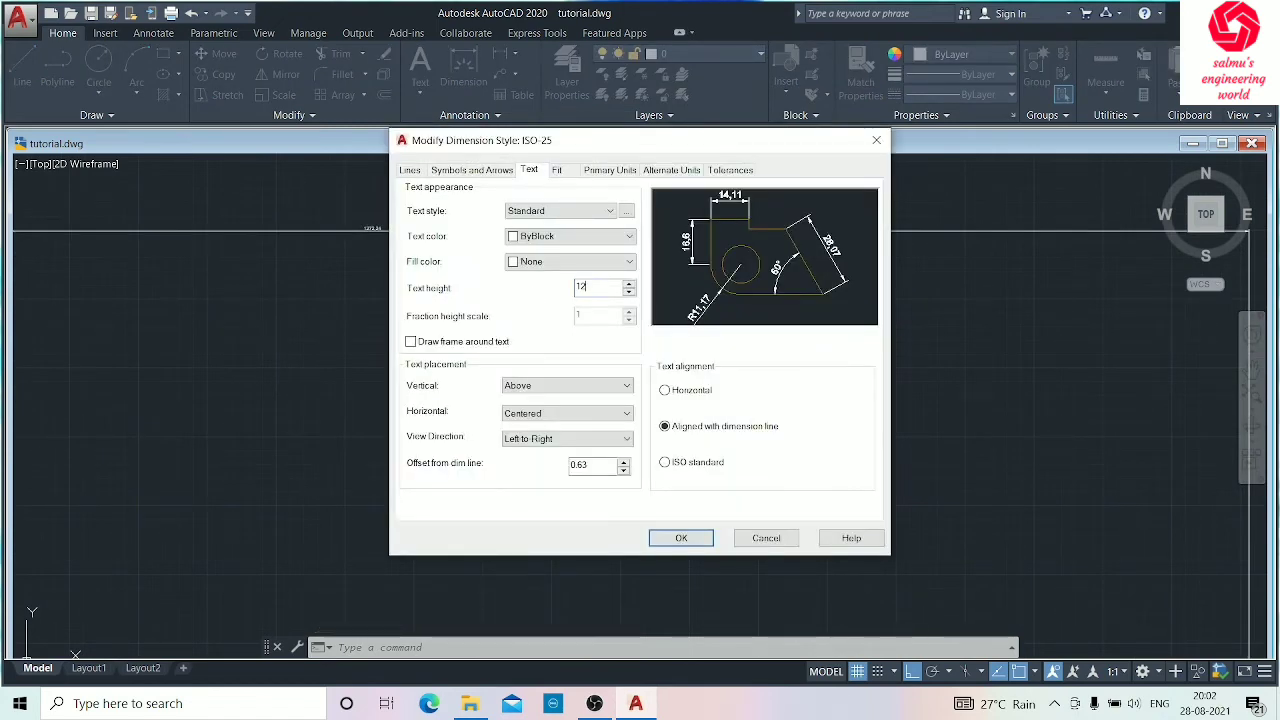
pyautogui.click(492, 170)
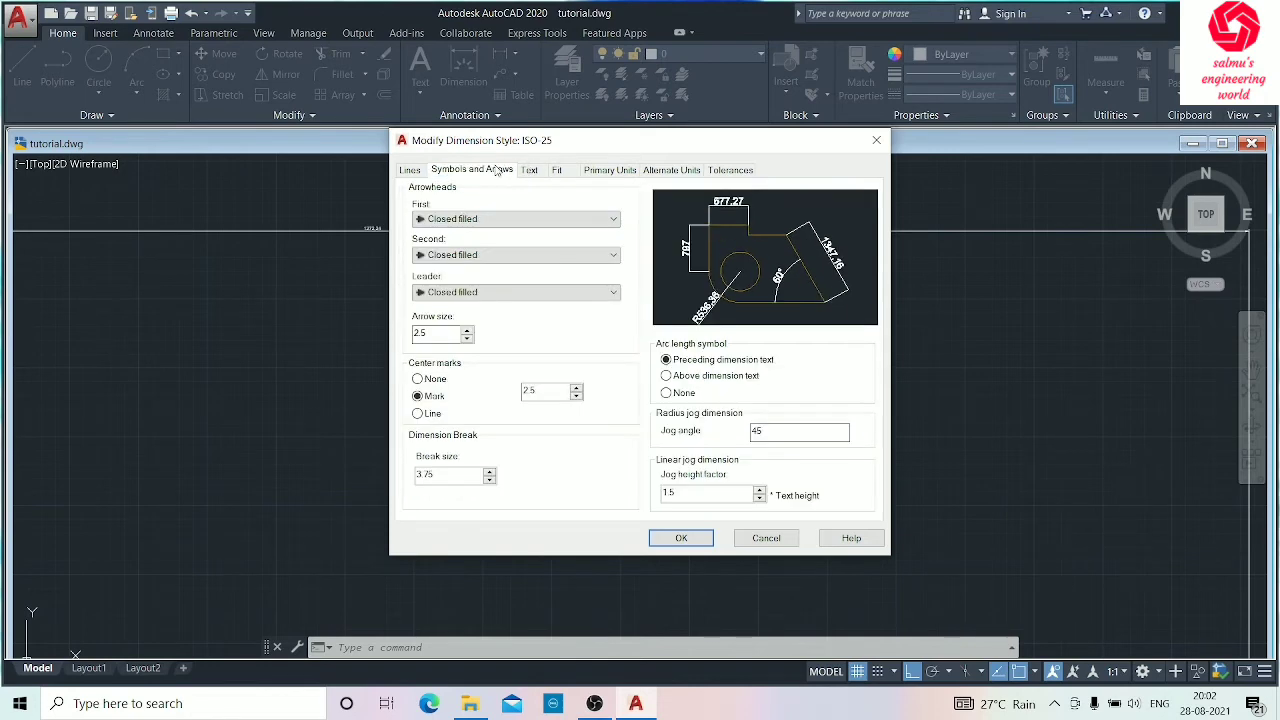
pyautogui.click(410, 171)
pyautogui.click(679, 538)
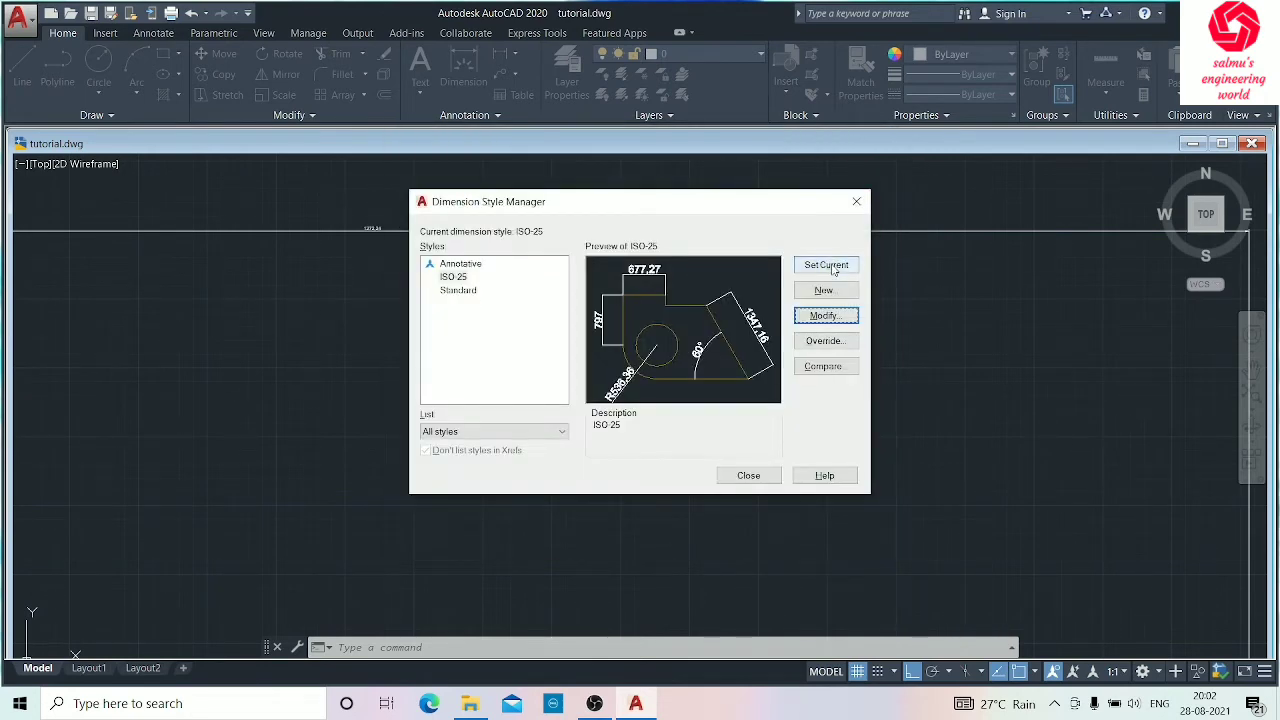
pyautogui.click(748, 476)
pyautogui.scroll(-5, 734, 449)
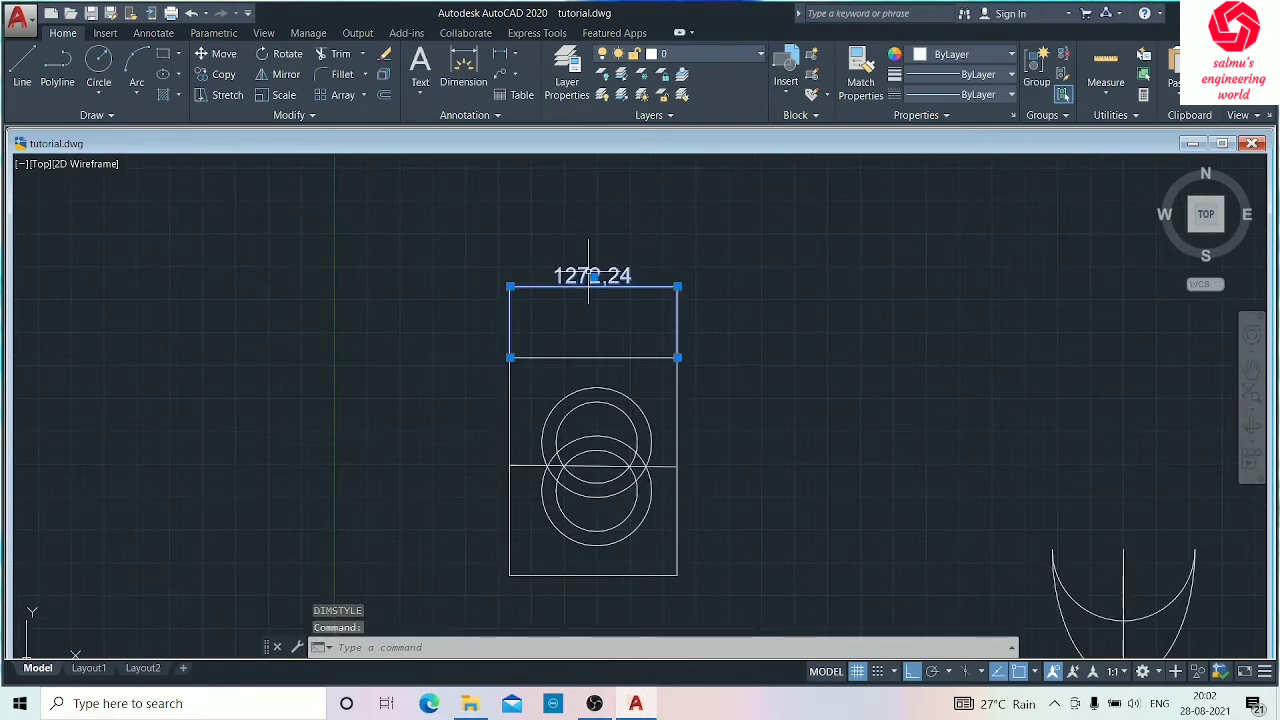
# Step: Set the ISO-25 dimension style's first and second arrowheads to Architectural tick and change its leader arrowhead
pyautogui.write('D')
pyautogui.press('Return')
pyautogui.click(824, 316)
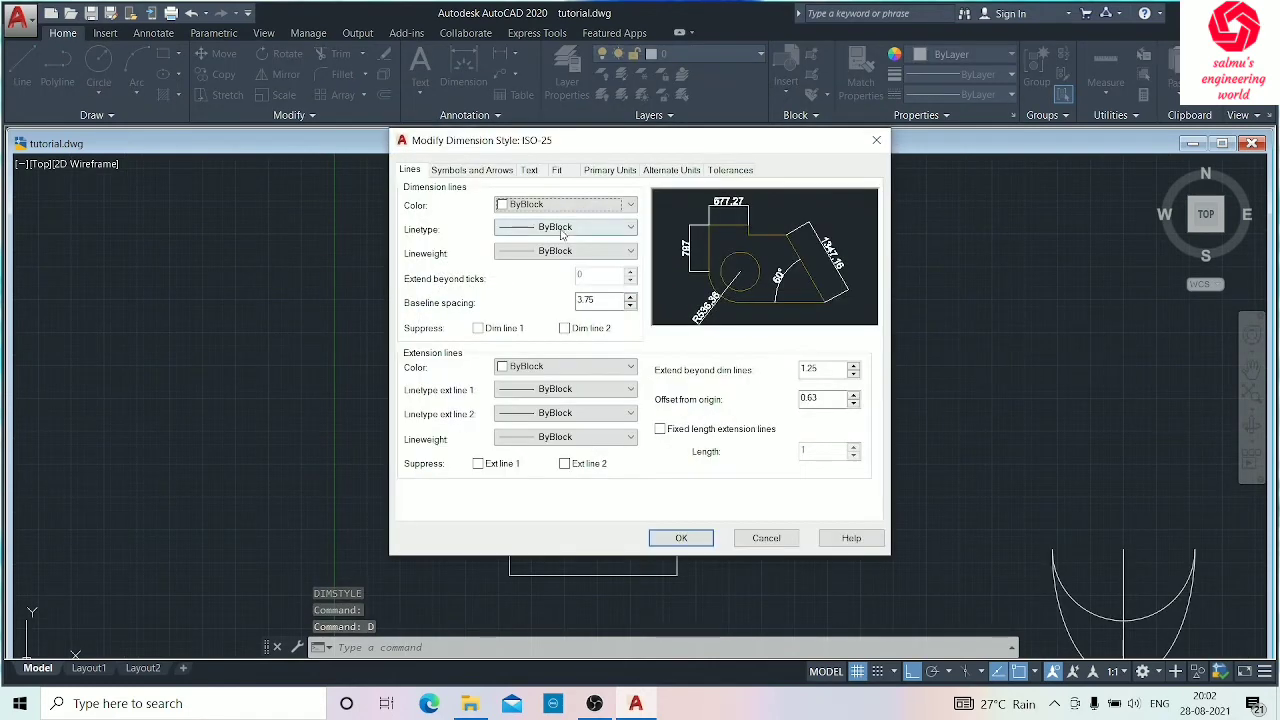
pyautogui.click(470, 170)
pyautogui.click(514, 218)
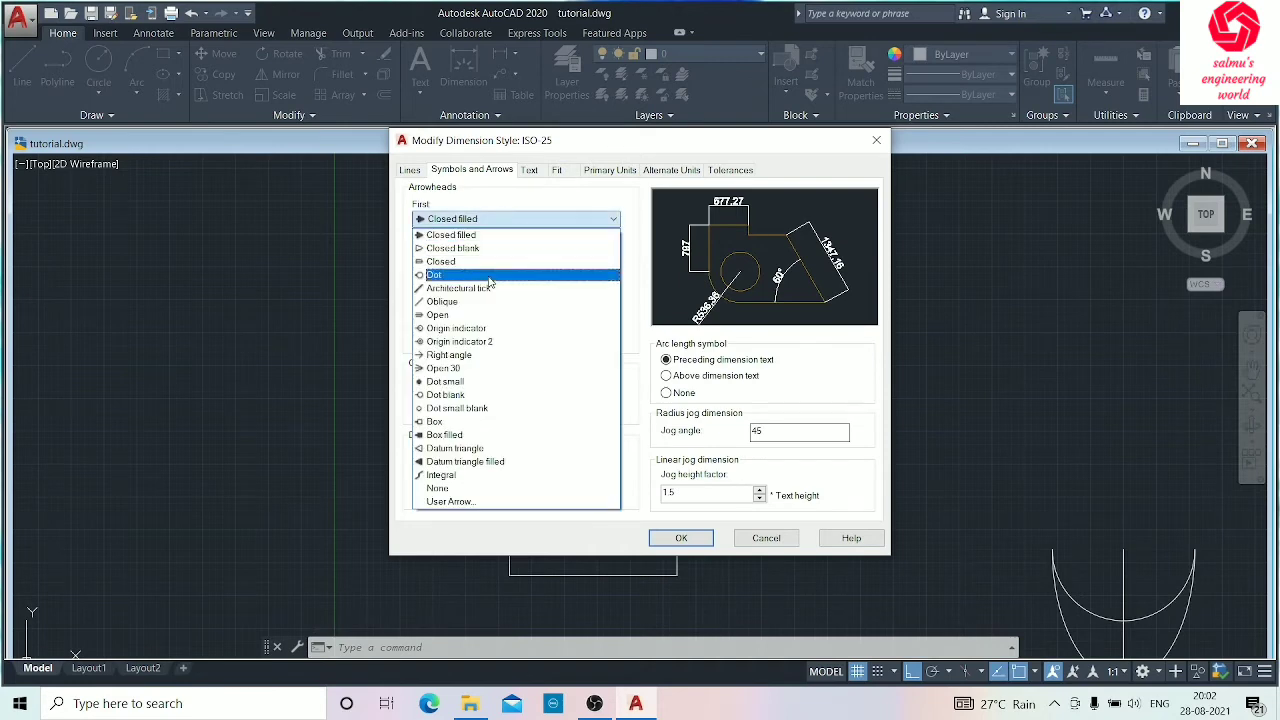
pyautogui.click(478, 288)
pyautogui.click(480, 255)
pyautogui.click(467, 323)
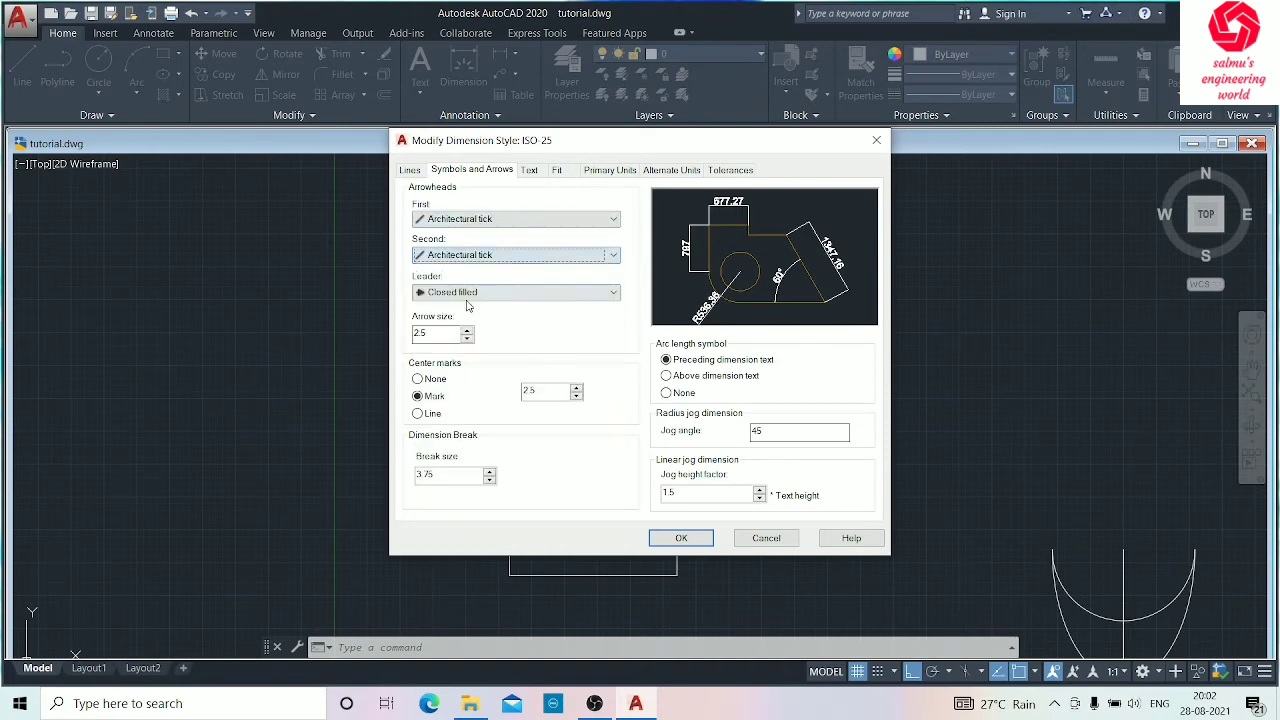
pyautogui.click(470, 292)
pyautogui.click(460, 357)
# Step: Suppress extension lines 1 and 2 in the ISO-25 style, trying out dimension line 2 suppression and turning it off again
pyautogui.click(410, 170)
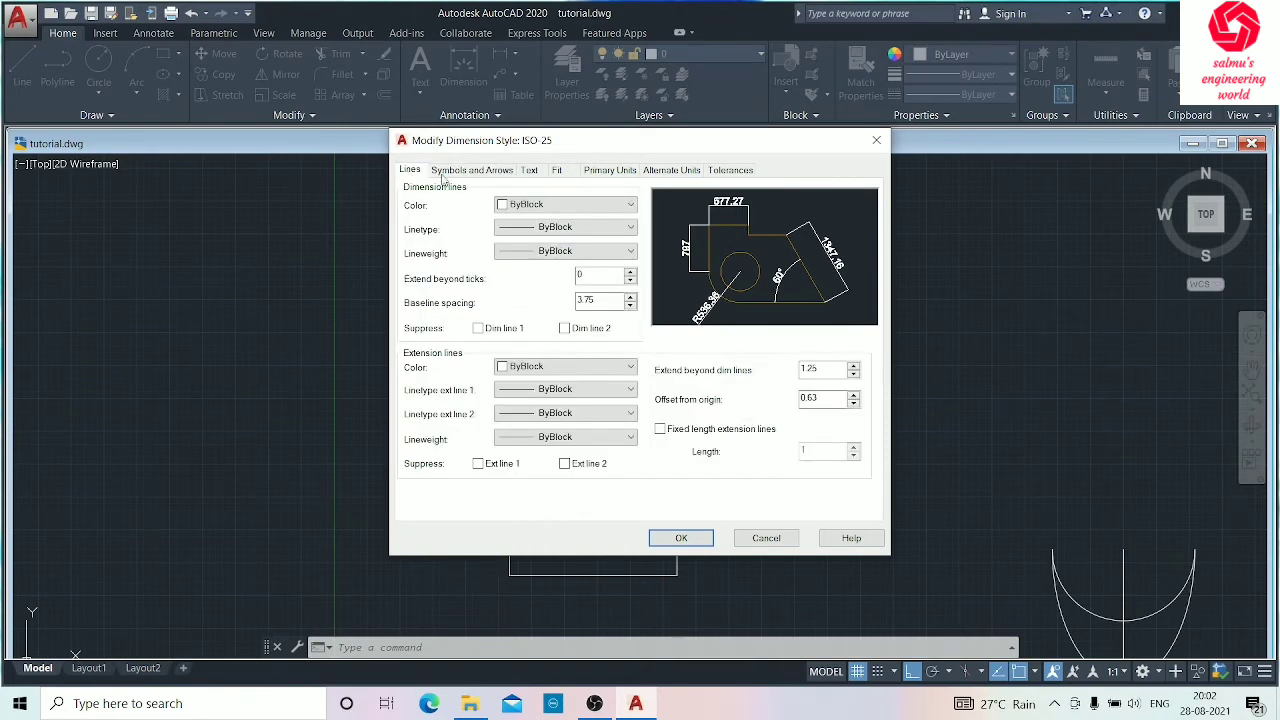
pyautogui.click(567, 464)
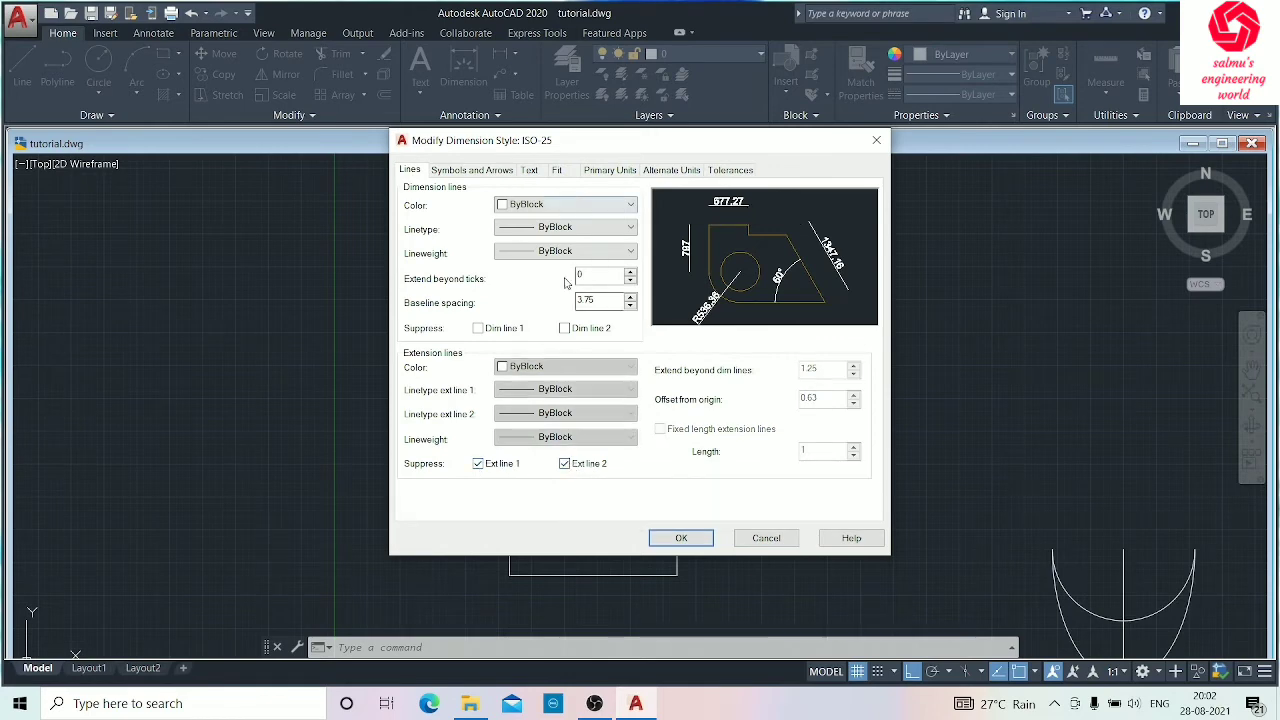
pyautogui.click(565, 329)
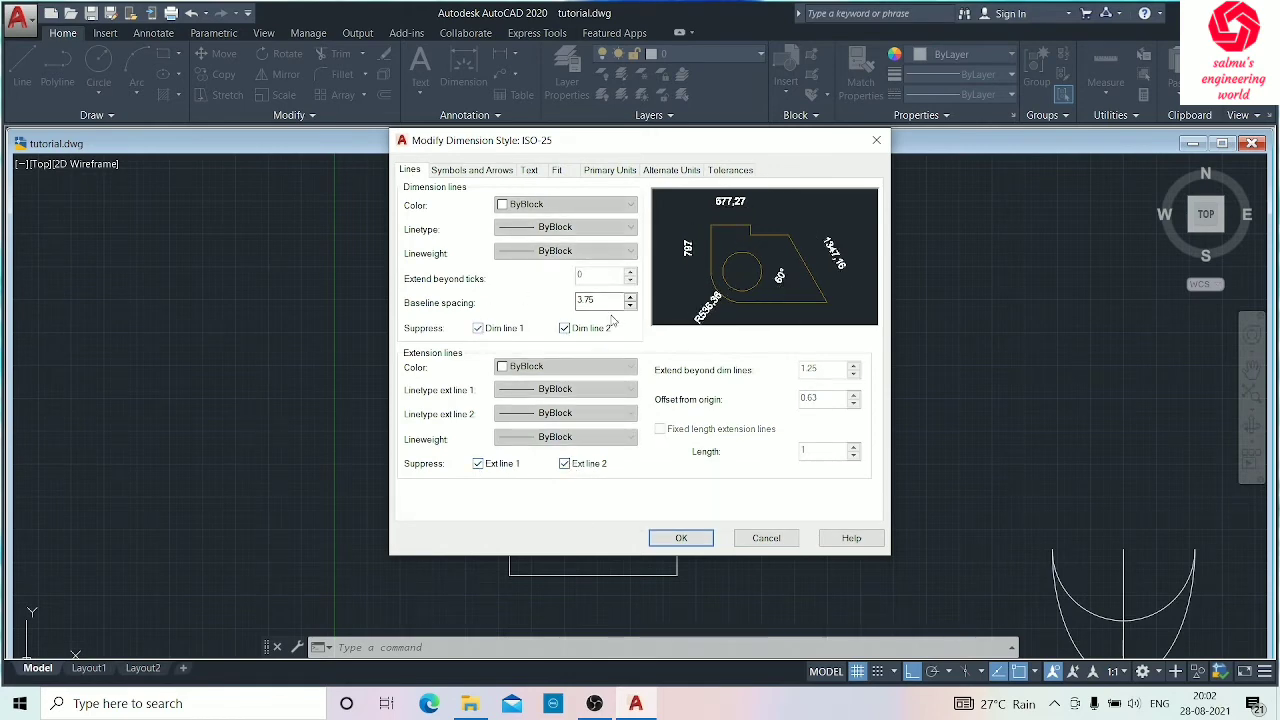
pyautogui.click(565, 329)
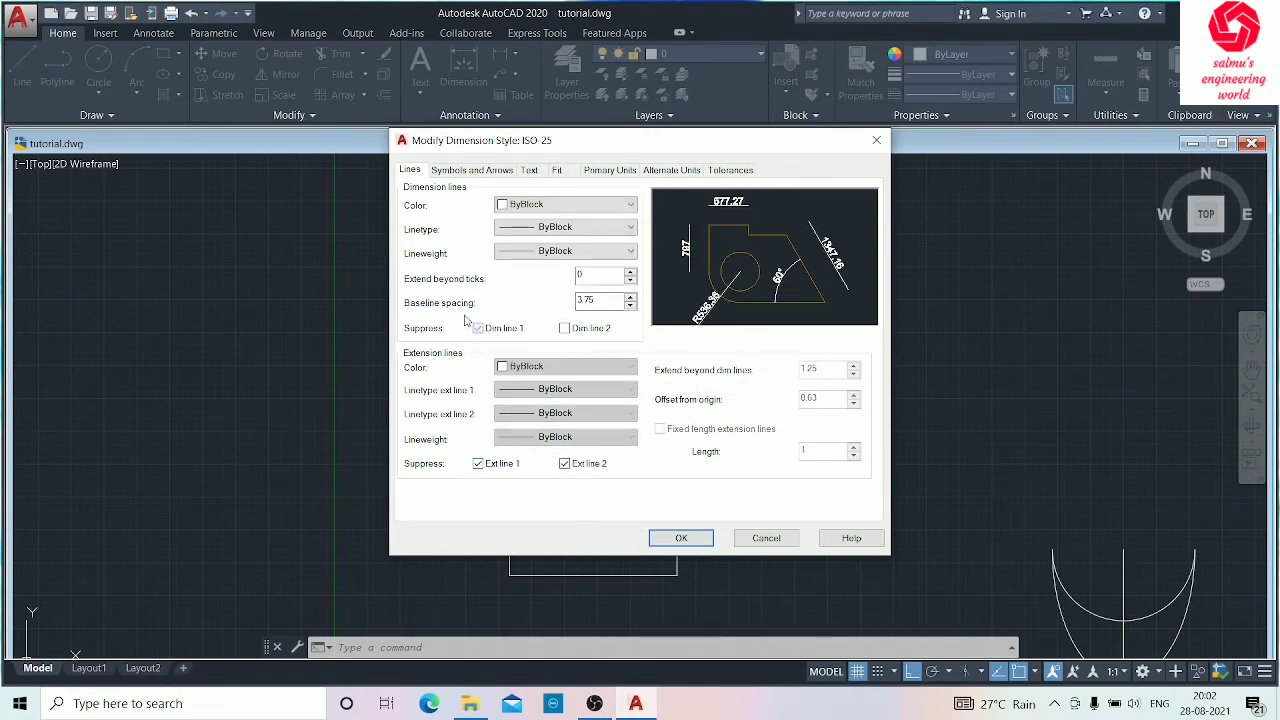
# Step: Set the linear dimension precision of the ISO-25 style to 0 in its primary units
pyautogui.click(557, 170)
pyautogui.click(529, 171)
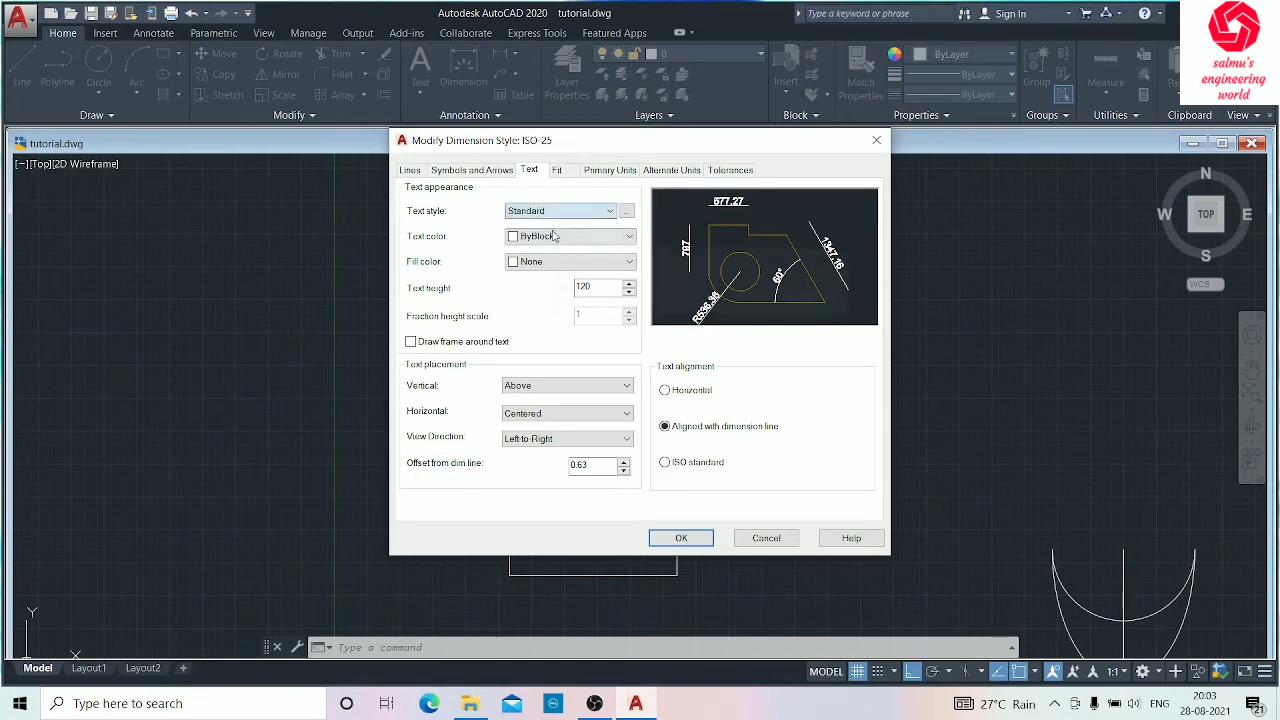
pyautogui.click(557, 171)
pyautogui.click(610, 171)
pyautogui.click(557, 229)
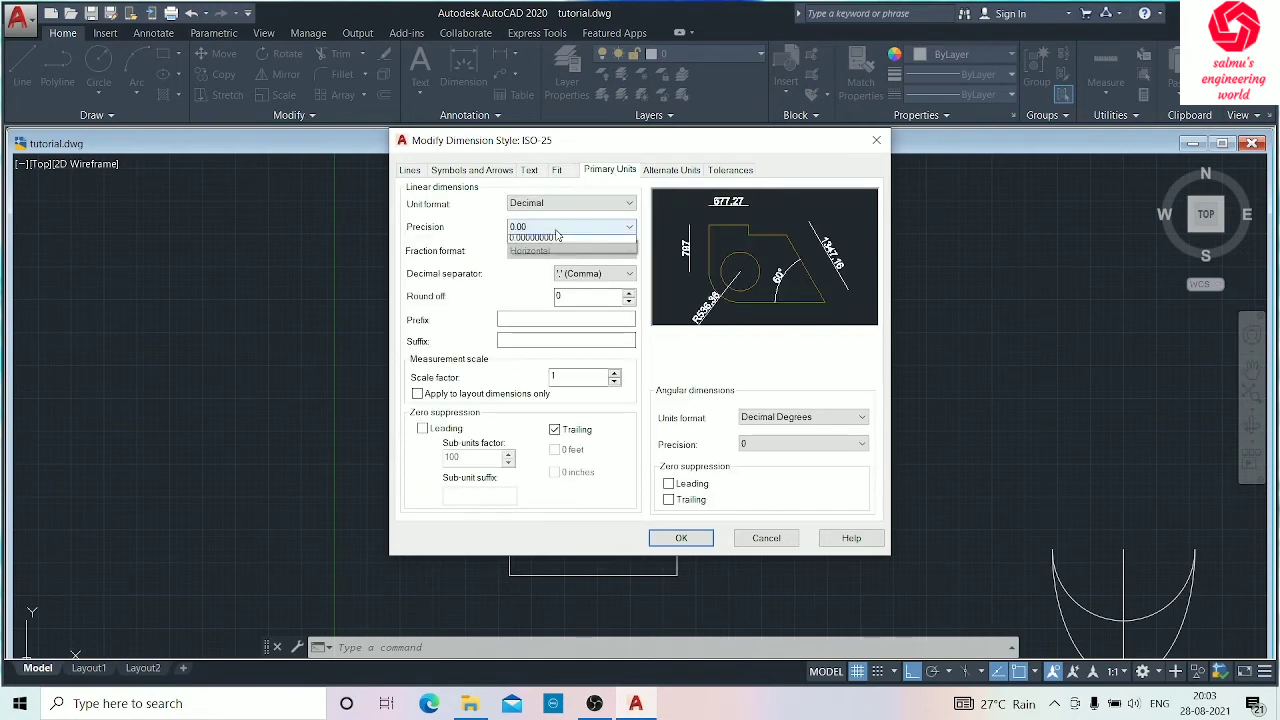
pyautogui.click(558, 240)
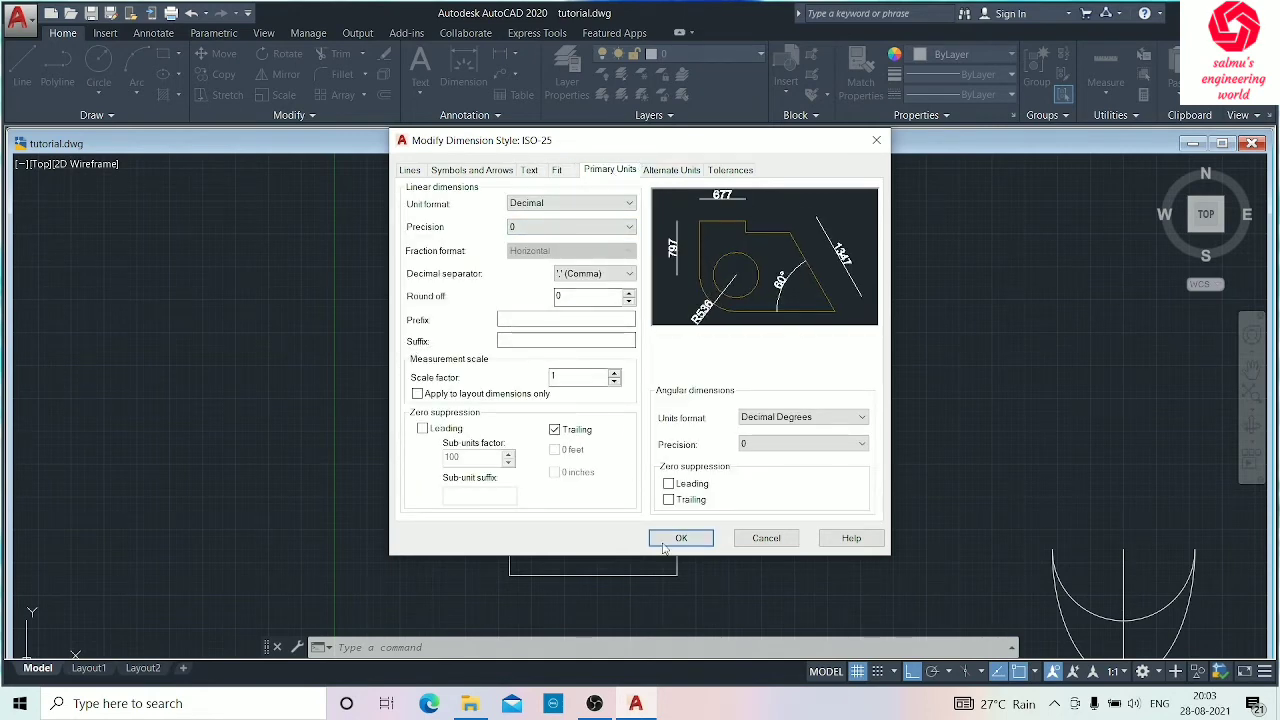
# Step: Set the ISO-25 dimension text height to 100, apply the changes and close the dimension style settings
pyautogui.click(529, 171)
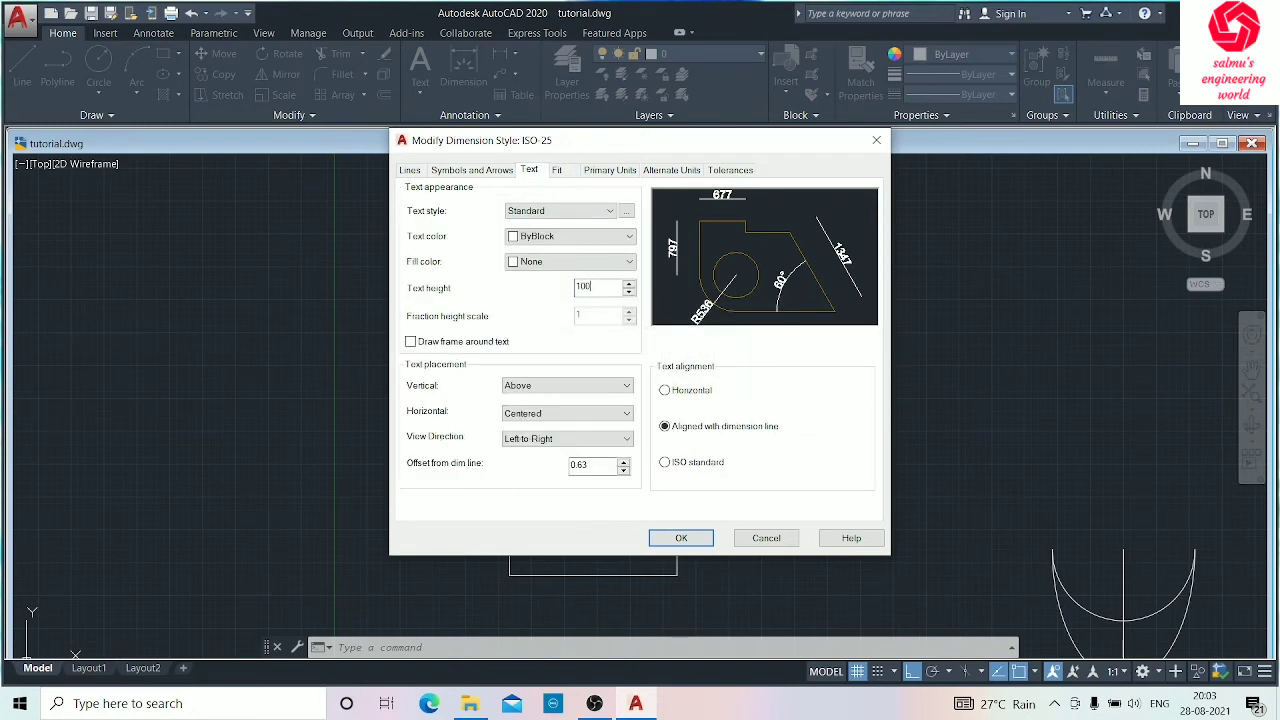
pyautogui.click(675, 537)
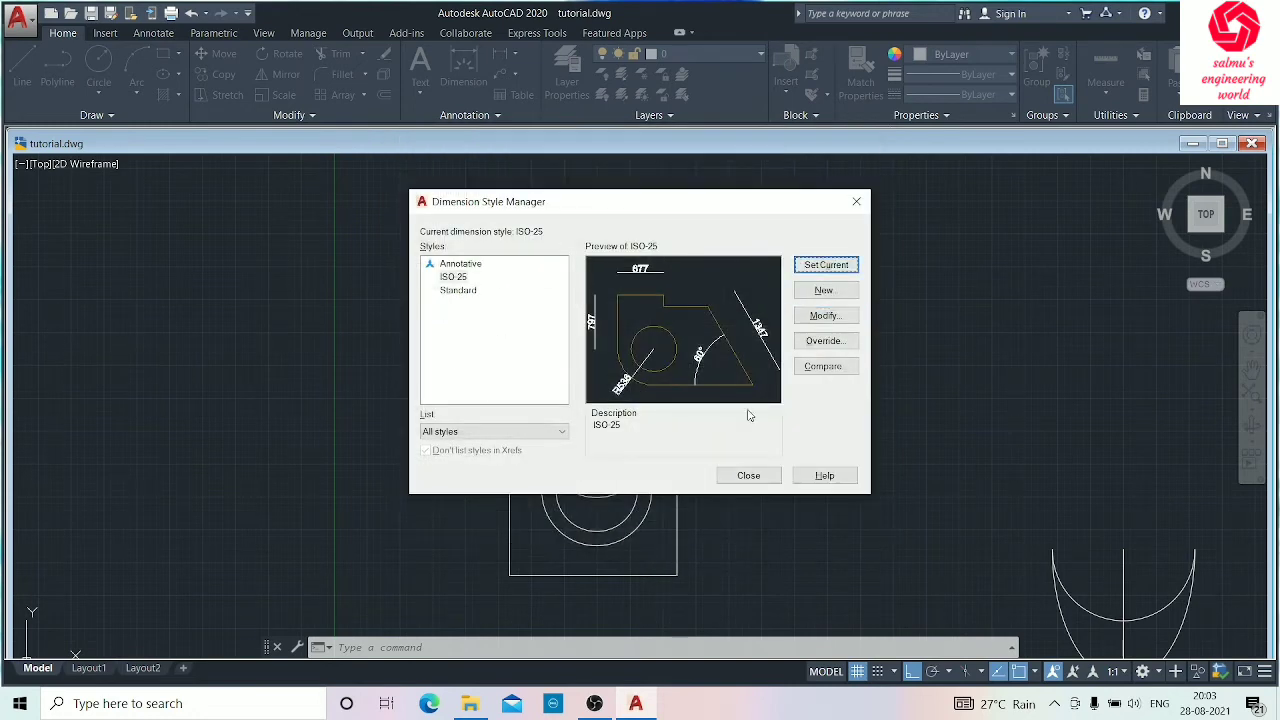
pyautogui.click(753, 476)
# Step: Examine the restyled horizontal dimension above the rectangle, including its text and the ticks at both ends
pyautogui.scroll(-3, 560, 236)
pyautogui.scroll(4, 543, 237)
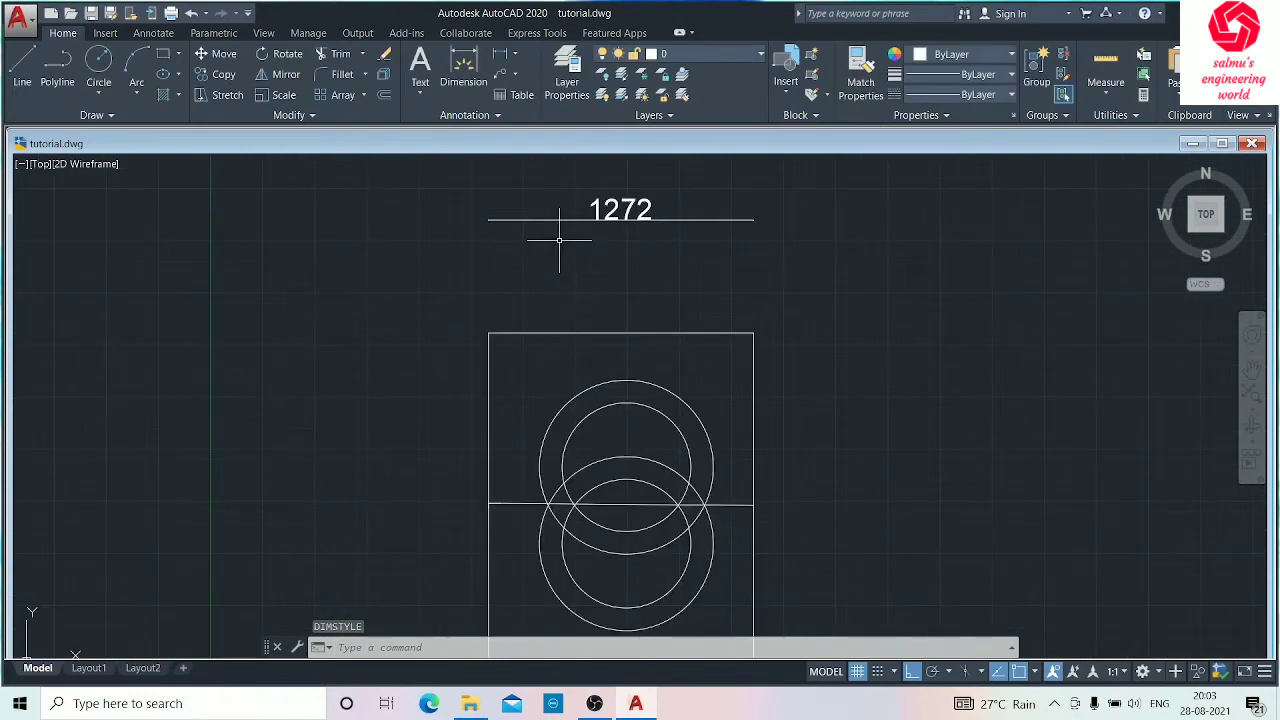
pyautogui.scroll(-2, 543, 237)
pyautogui.moveTo(543, 237); pyautogui.dragTo(464, 298, button='middle')
pyautogui.scroll(8, 464, 298)
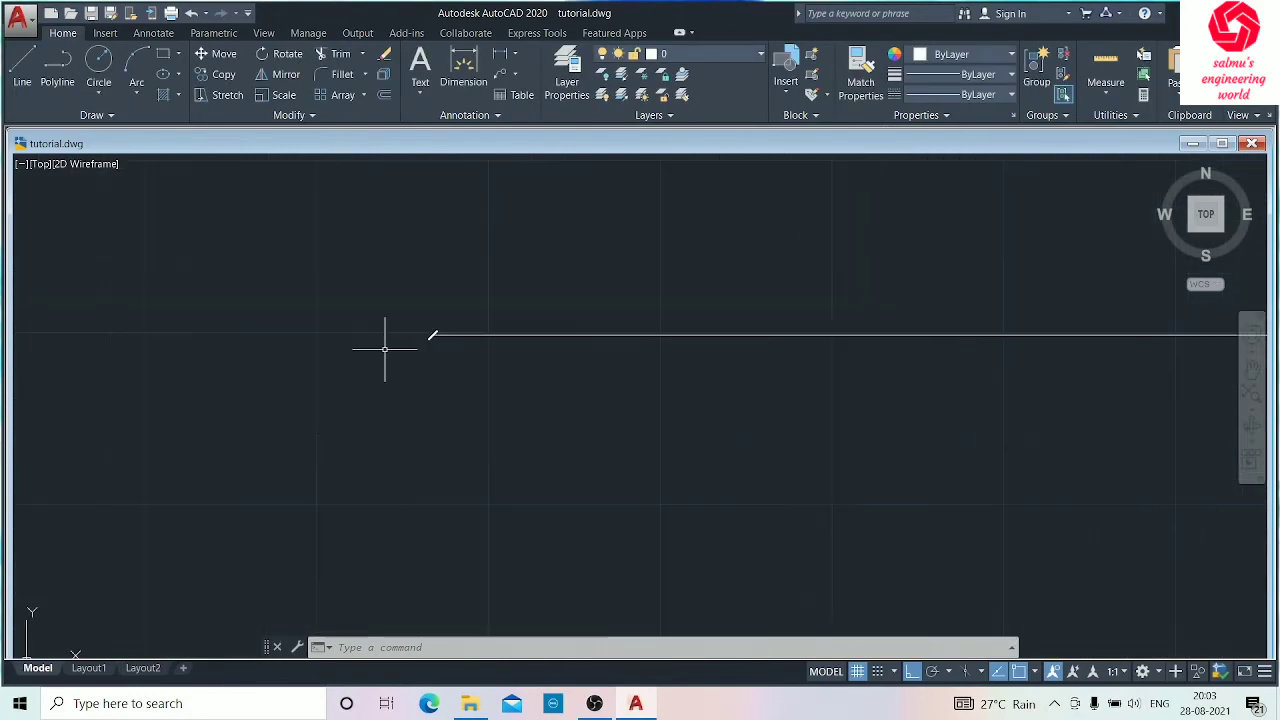
pyautogui.scroll(-8, 760, 448)
pyautogui.scroll(5, 301, 262)
pyautogui.moveTo(899, 431); pyautogui.dragTo(462, 343, button='middle')
pyautogui.scroll(-7, 299, 285)
pyautogui.scroll(3, 438, 378)
pyautogui.scroll(2, 414, 294)
pyautogui.scroll(-4, 432, 400)
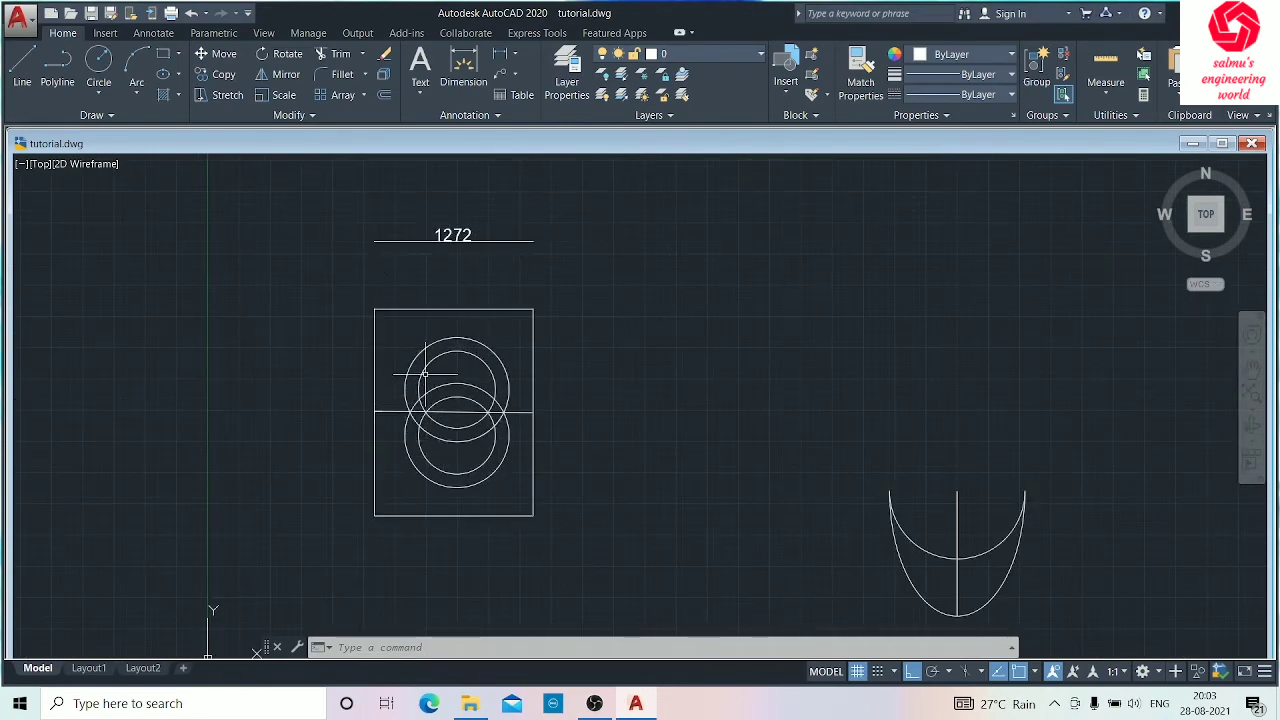
pyautogui.scroll(-2, 425, 374)
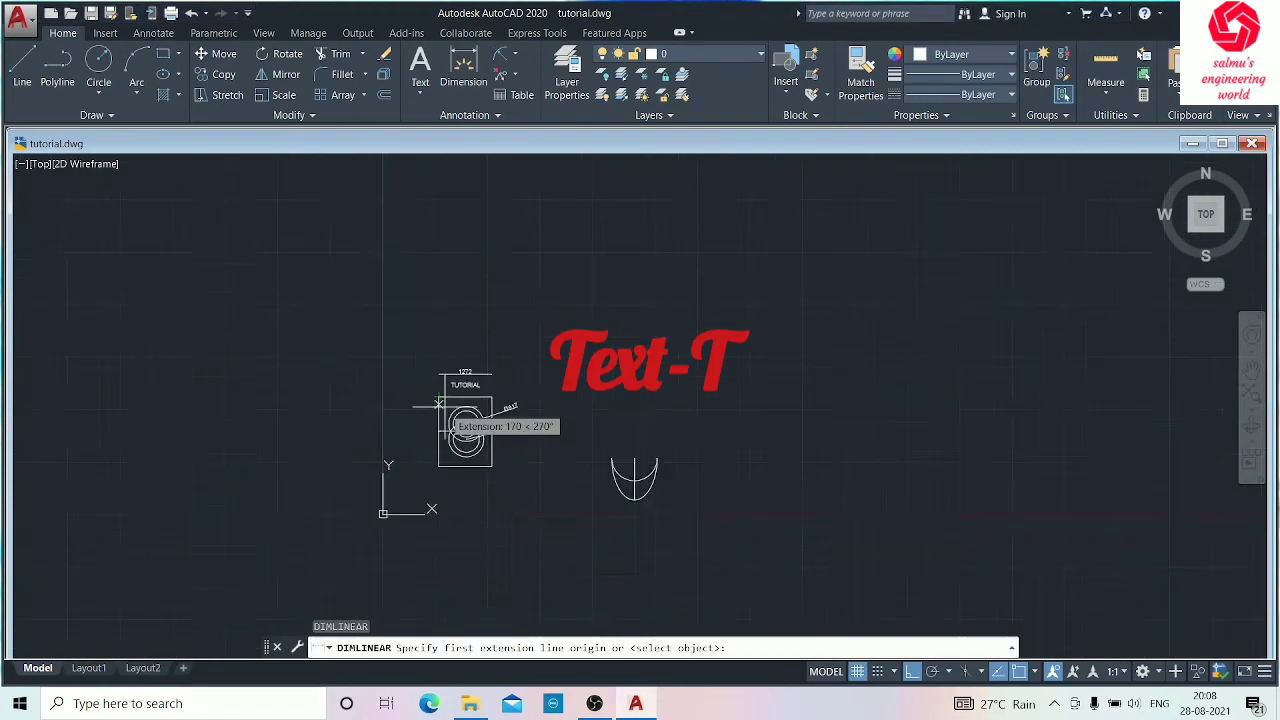
# Step: Add a vertical linear dimension along the rectangle's left edge, placing the dimension line well outside the rectangle
pyautogui.scroll(5, 414, 354)
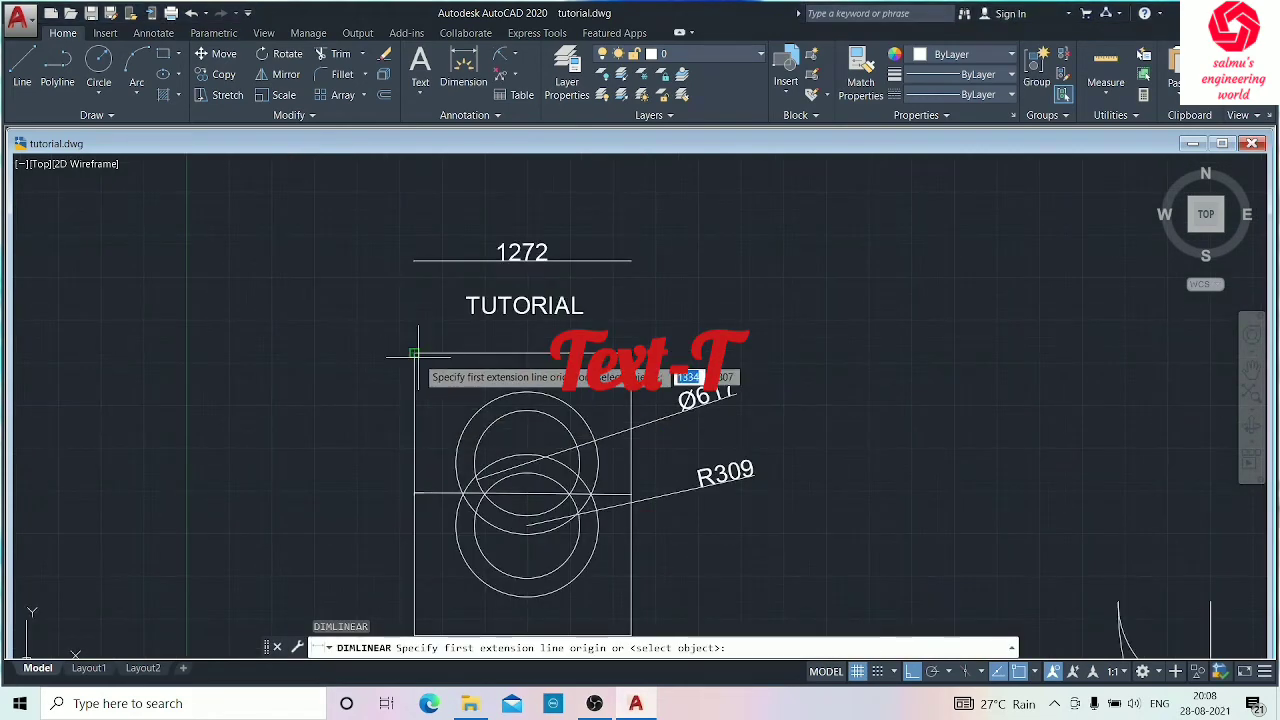
pyautogui.click(414, 354)
pyautogui.scroll(-2, 440, 510)
pyautogui.click(427, 588)
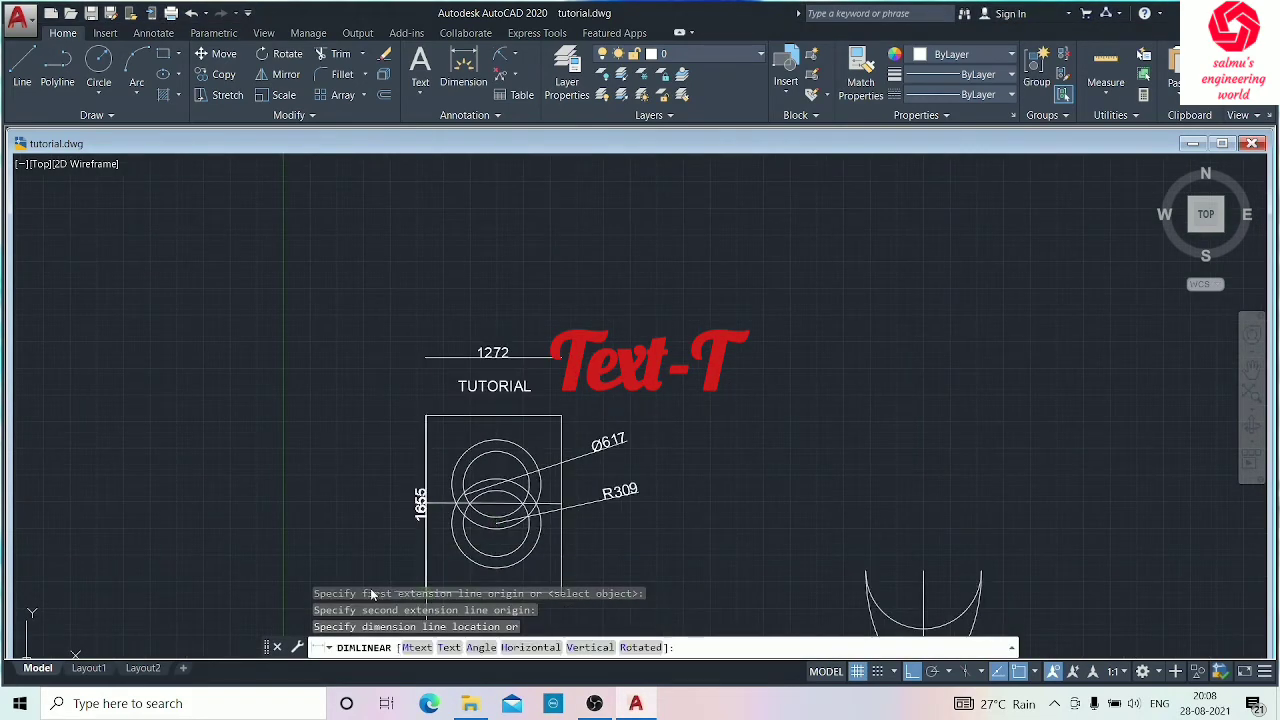
pyautogui.click(295, 505)
# Step: Review the ISO-25 dimension style's lines, arrows, text, fit, primary units, alternate units and tolerance settings, then close them
pyautogui.write('D')
pyautogui.press('Return')
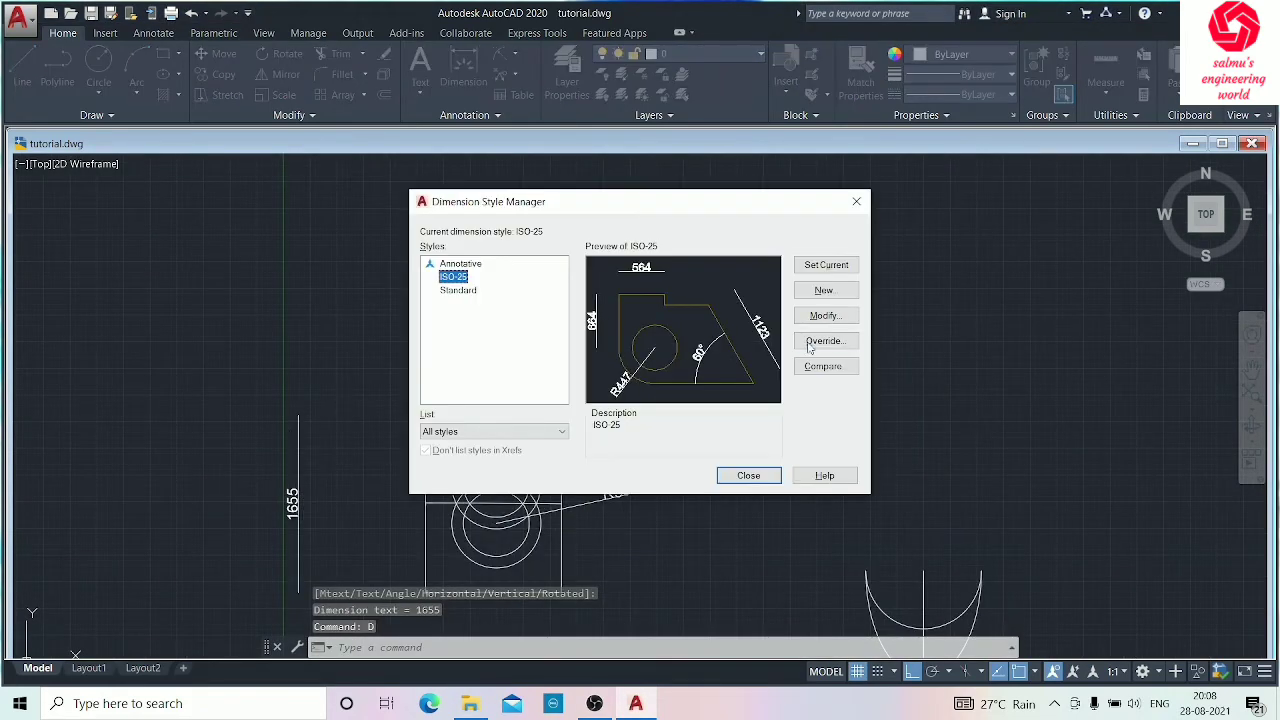
pyautogui.click(825, 316)
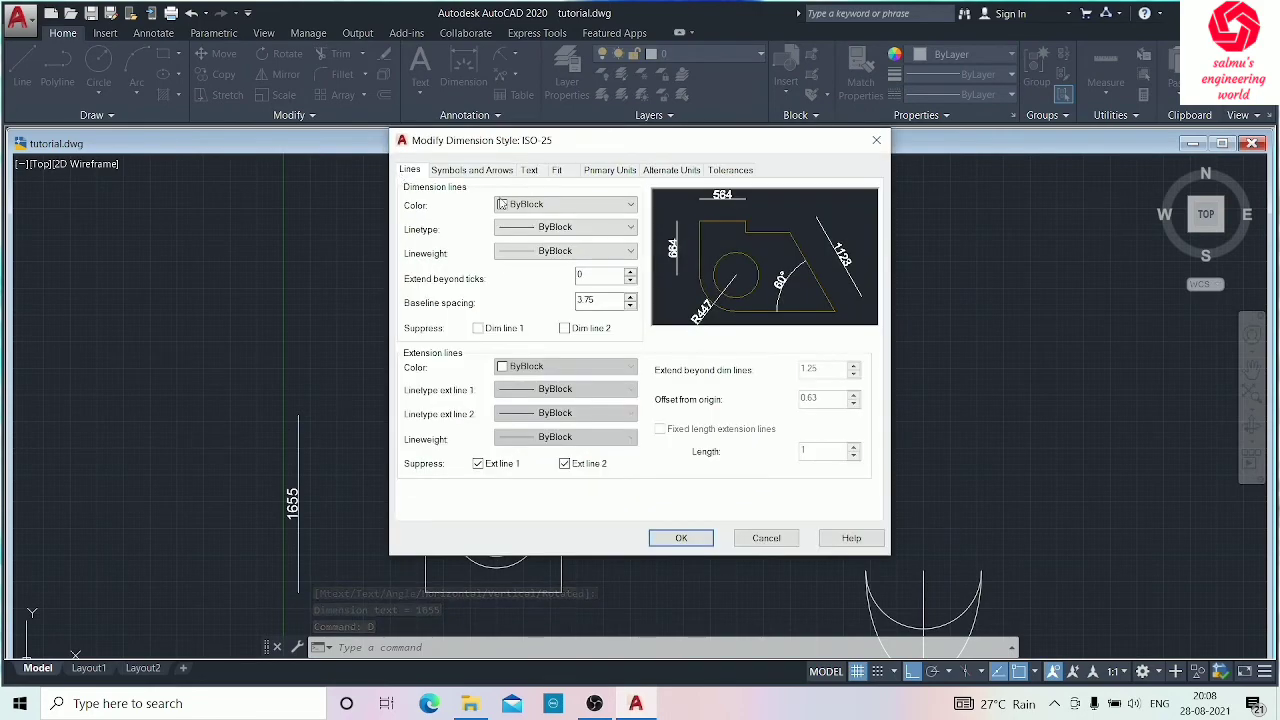
pyautogui.click(502, 172)
pyautogui.click(529, 170)
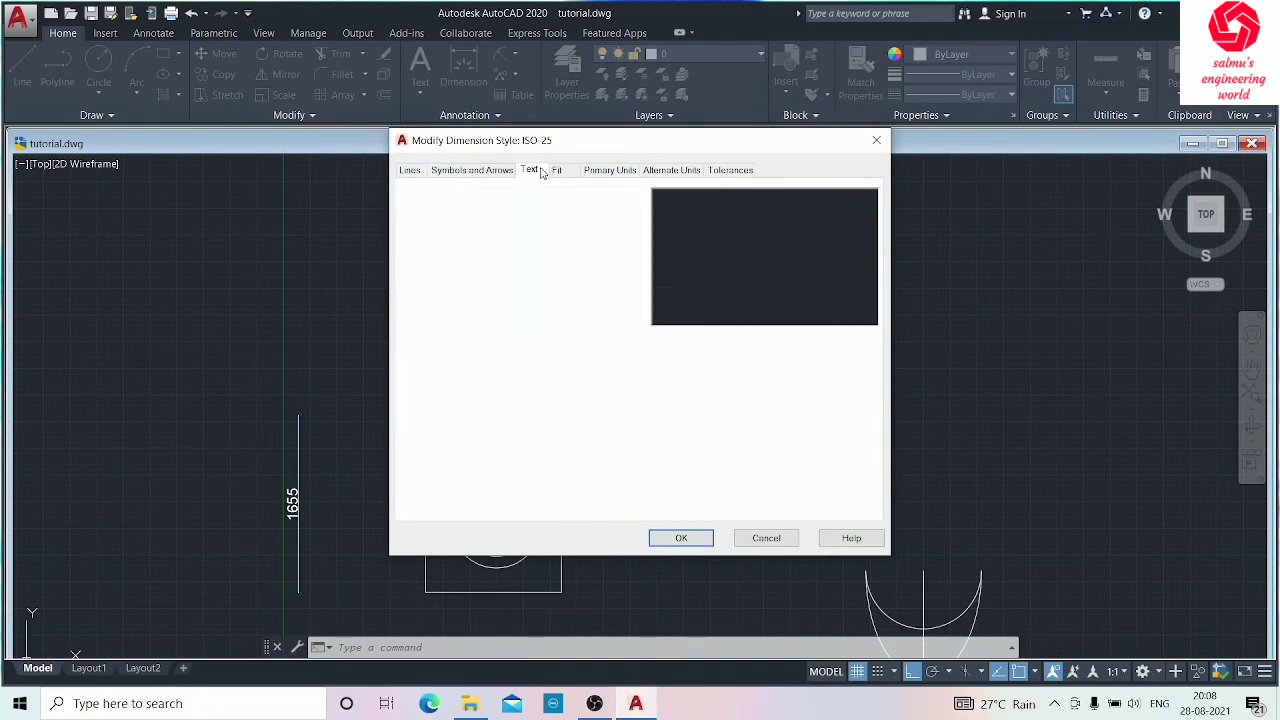
pyautogui.click(557, 170)
pyautogui.click(605, 171)
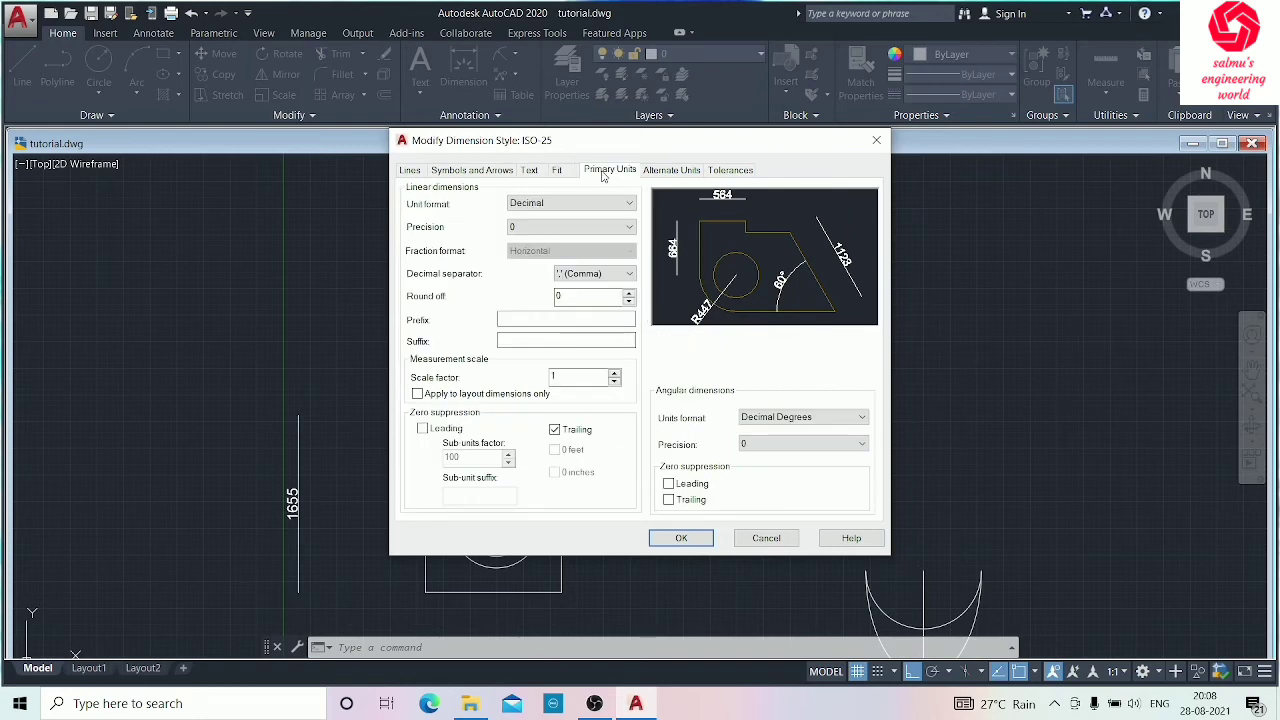
pyautogui.click(673, 172)
pyautogui.click(733, 171)
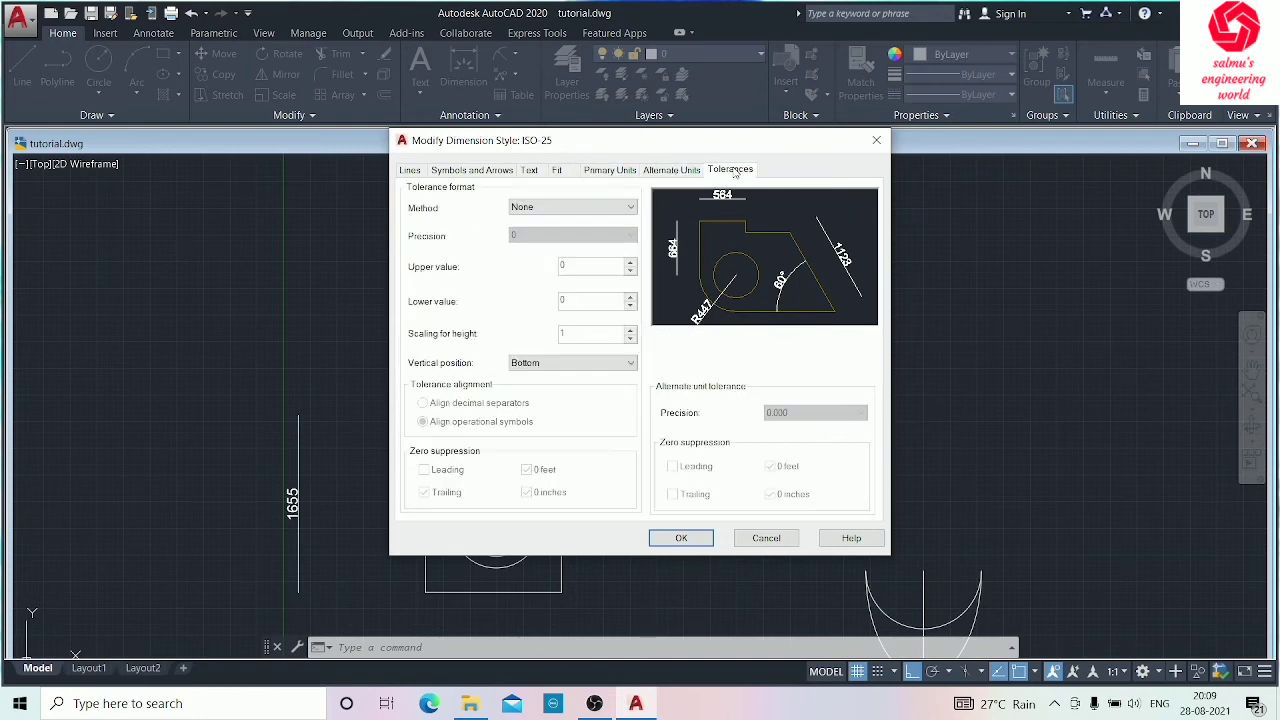
pyautogui.click(701, 545)
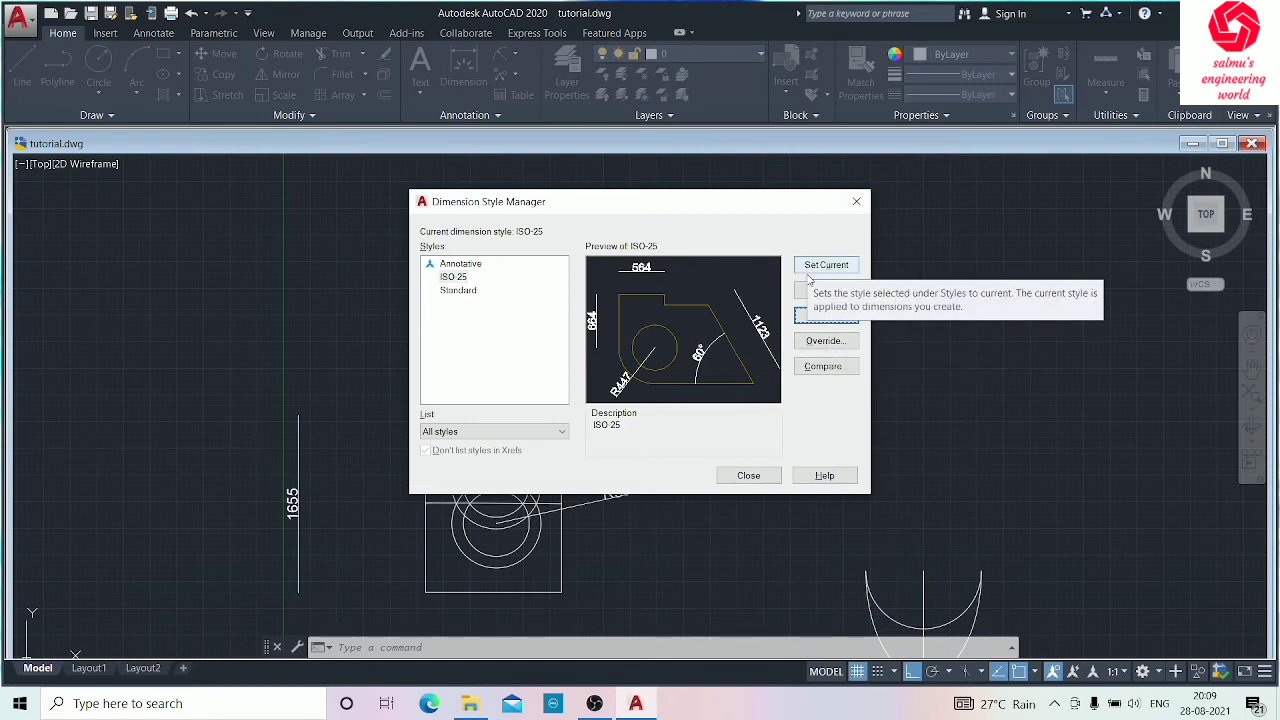
pyautogui.click(750, 476)
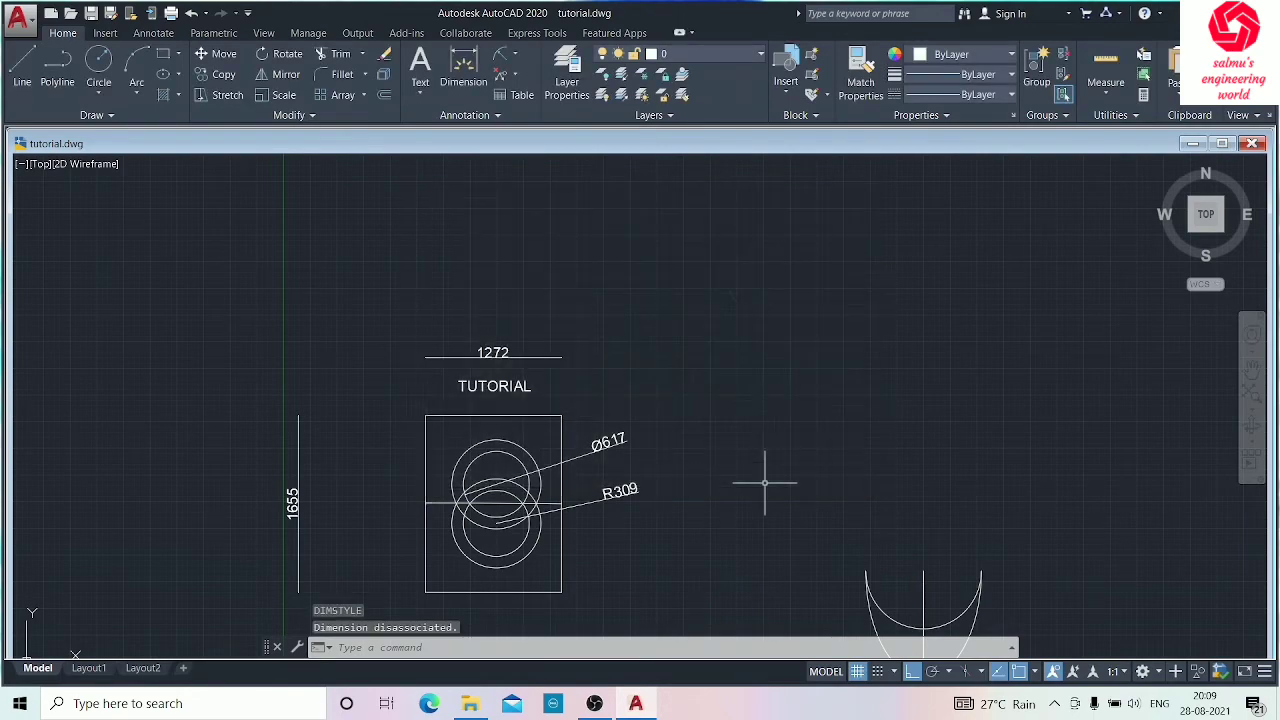
pyautogui.scroll(-3, 766, 486)
pyautogui.scroll(4, 558, 490)
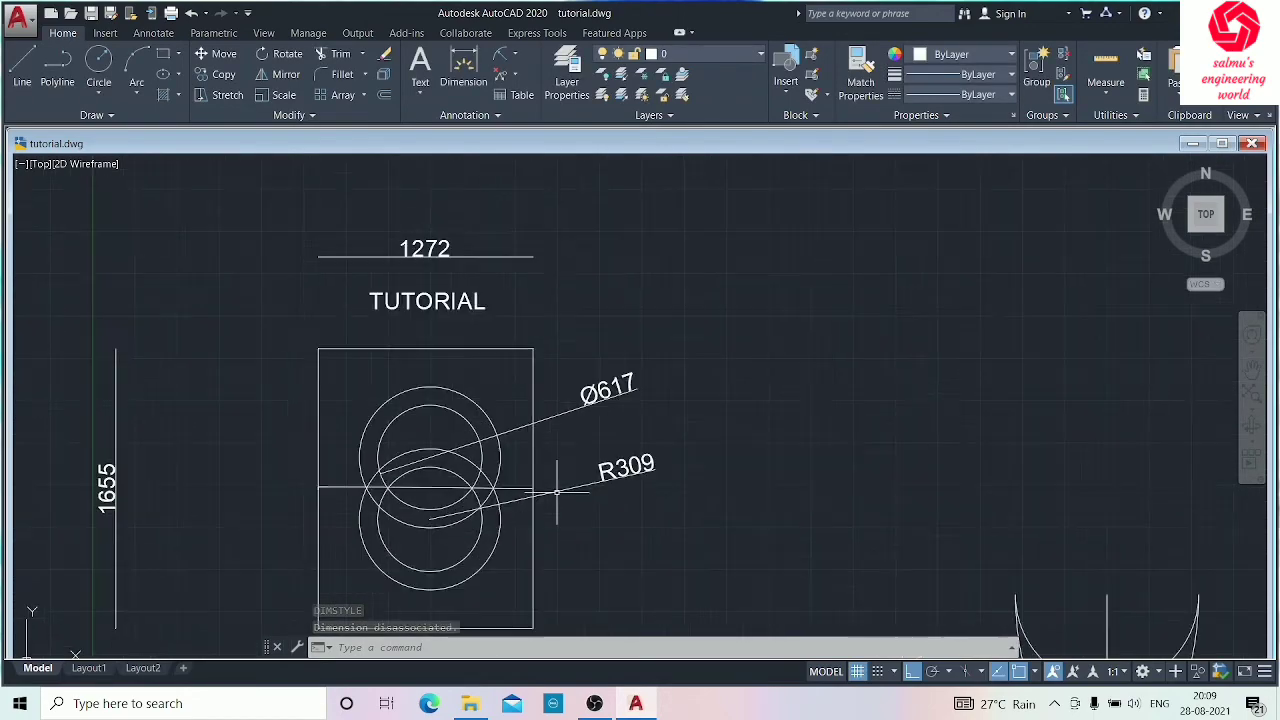
pyautogui.scroll(-2, 556, 490)
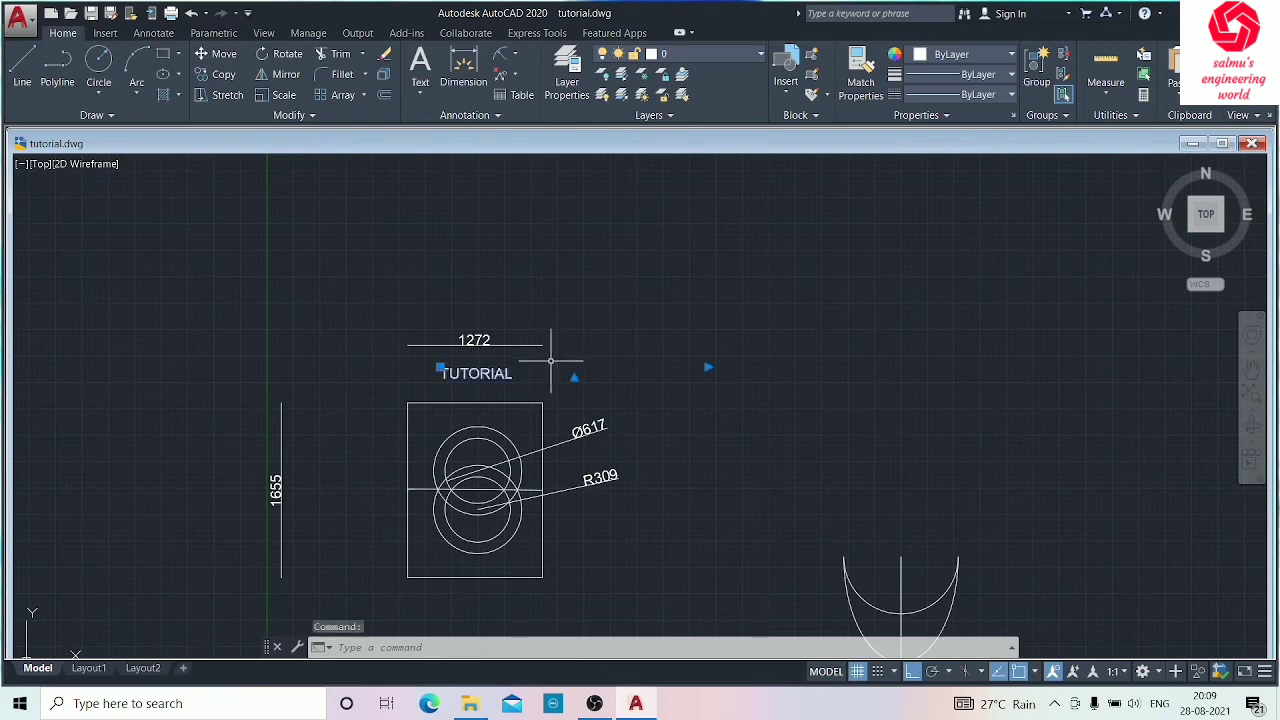
pyautogui.press('Escape')
pyautogui.scroll(-3, 599, 371)
pyautogui.scroll(1, 599, 371)
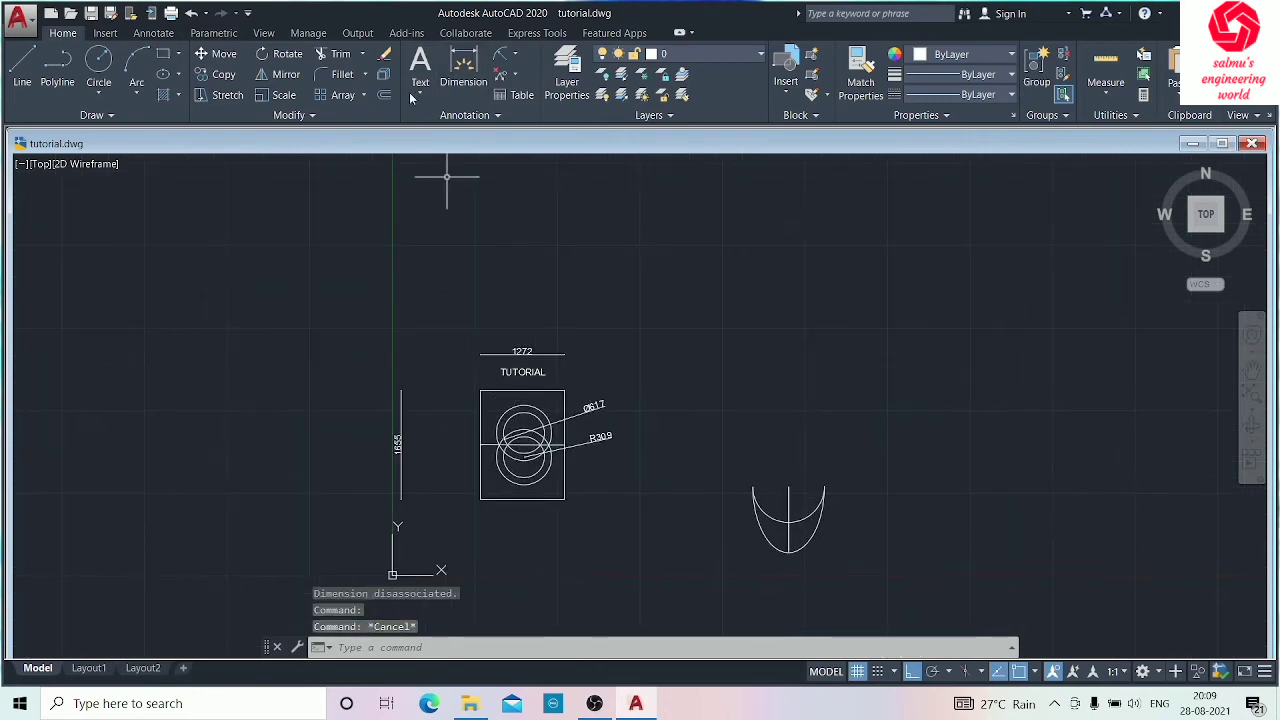
pyautogui.click(515, 57)
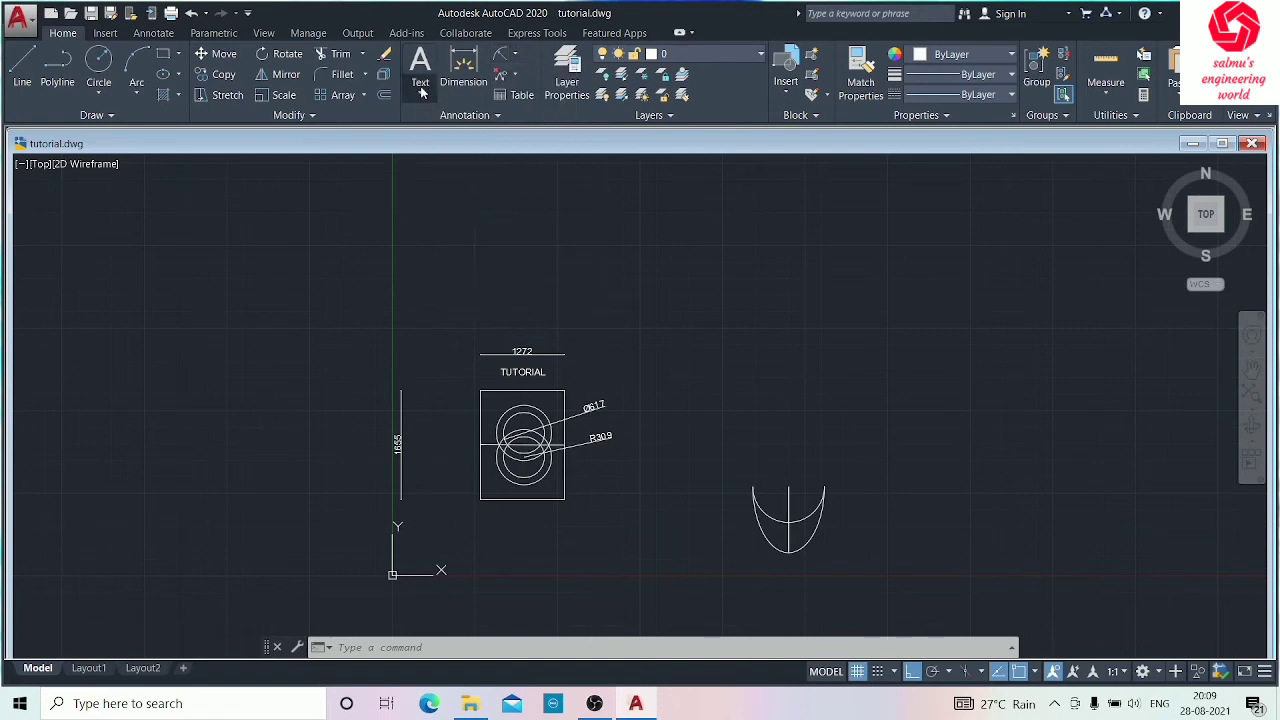
pyautogui.click(421, 92)
pyautogui.click(450, 160)
pyautogui.click(436, 266)
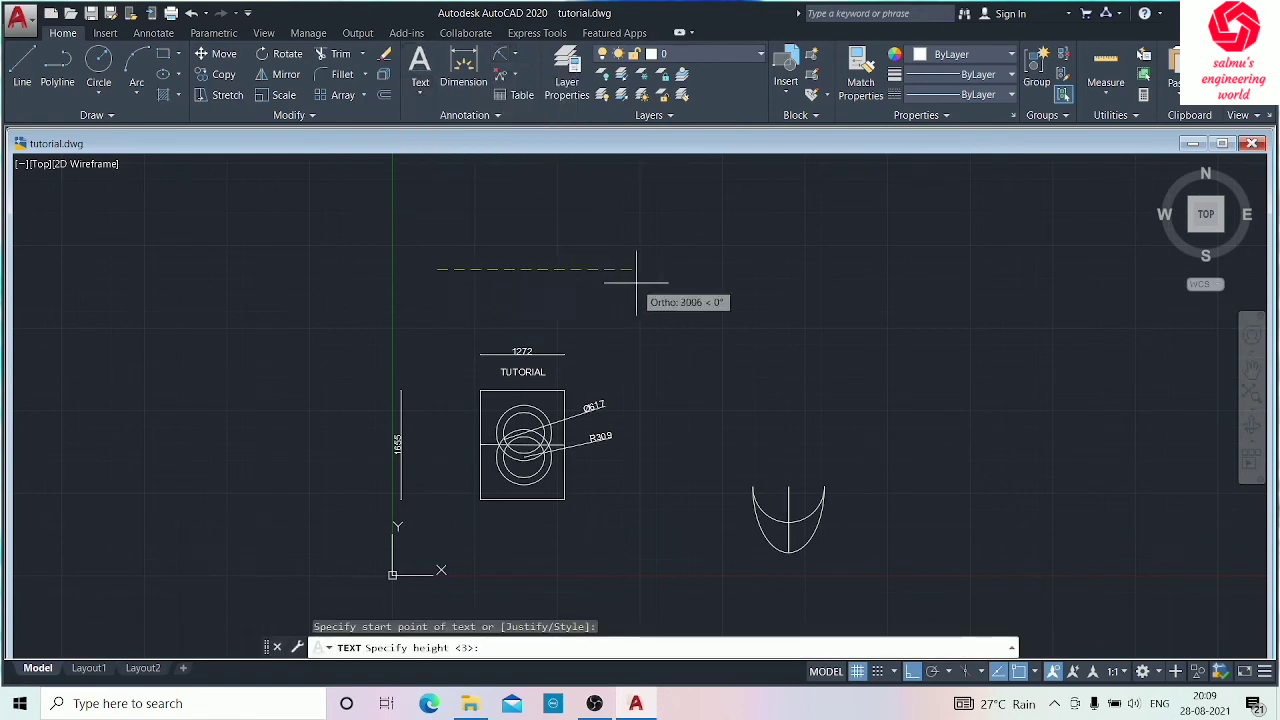
pyautogui.click(640, 266)
pyautogui.scroll(-4, 461, 268)
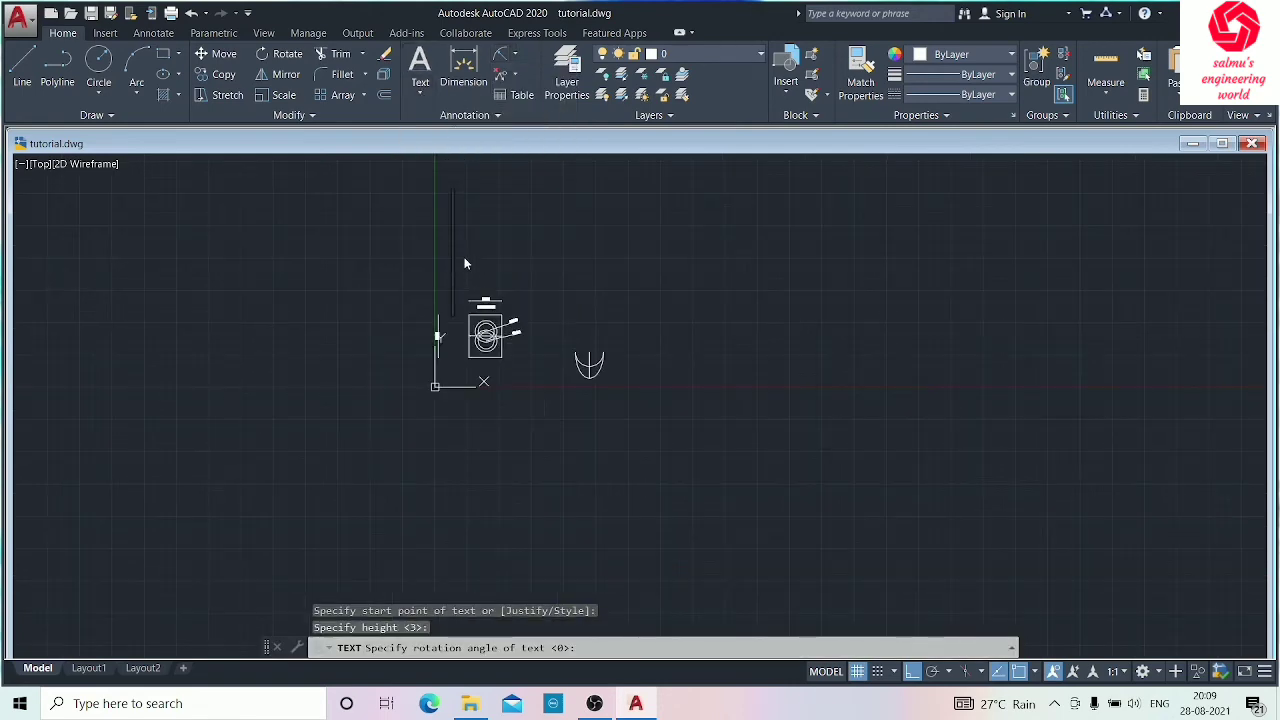
pyautogui.scroll(2, 474, 258)
pyautogui.scroll(-2, 474, 258)
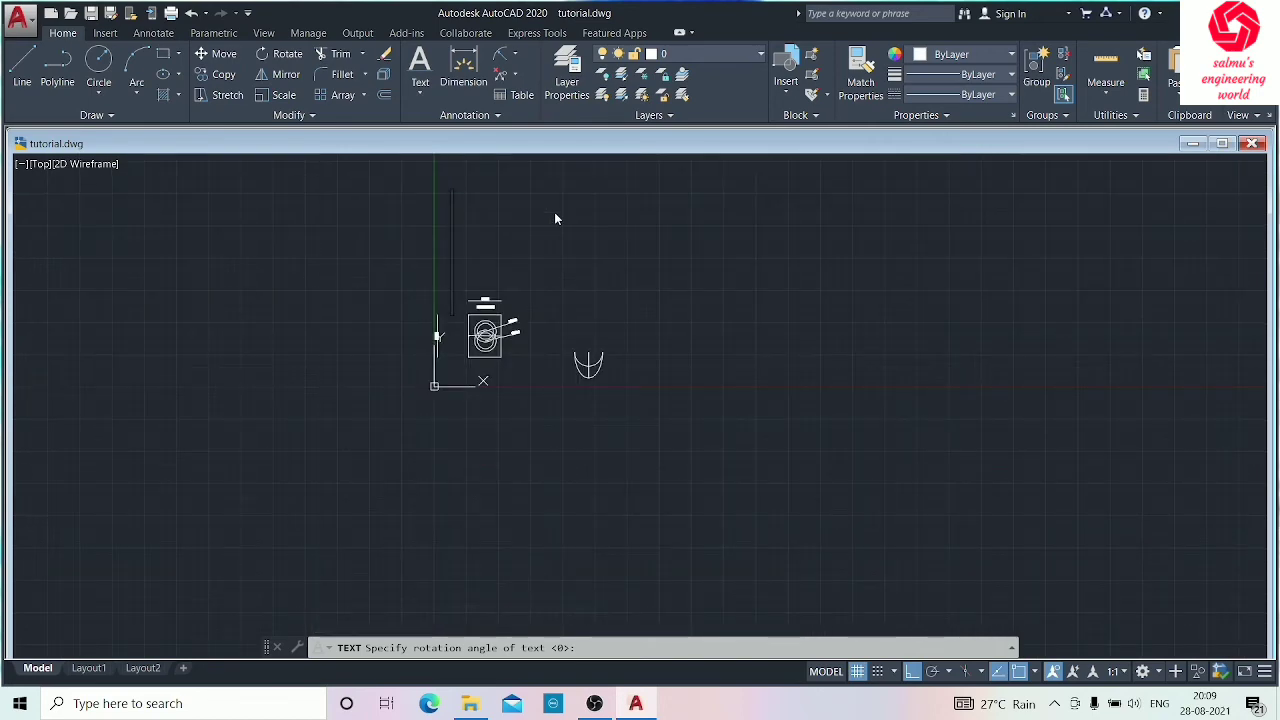
pyautogui.press('Escape')
pyautogui.write('DLI')
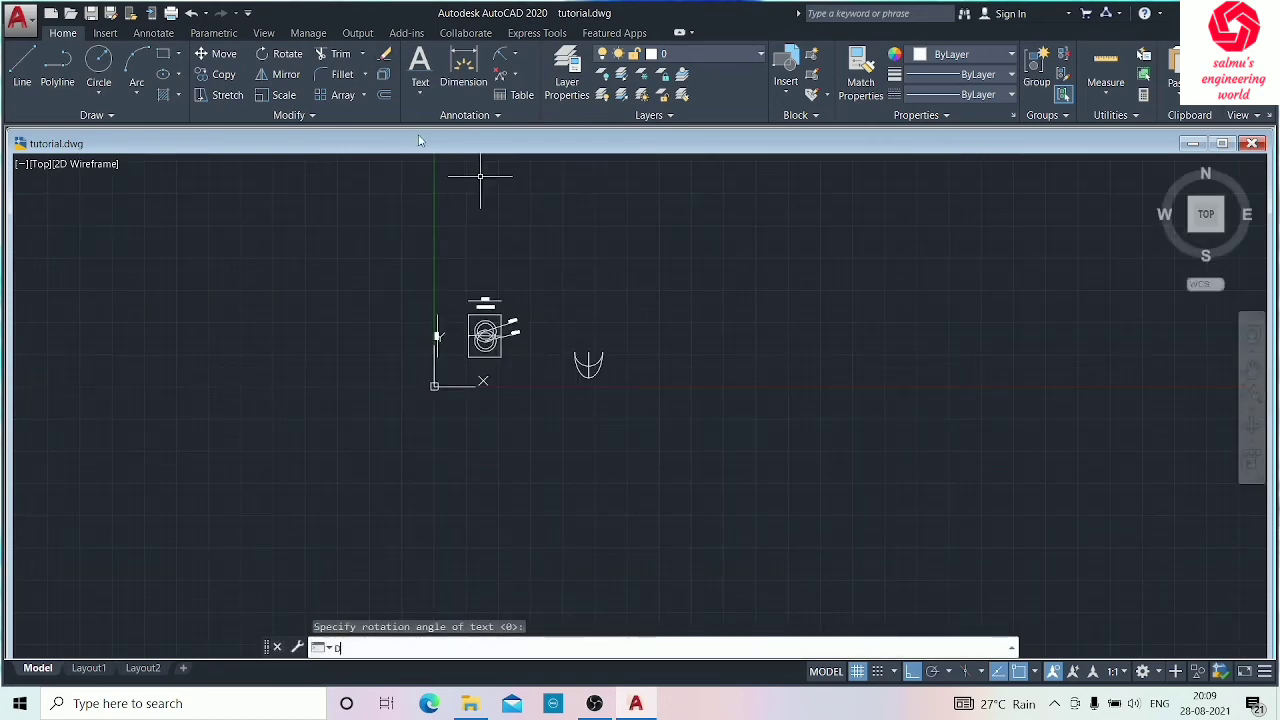
pyautogui.press('Escape')
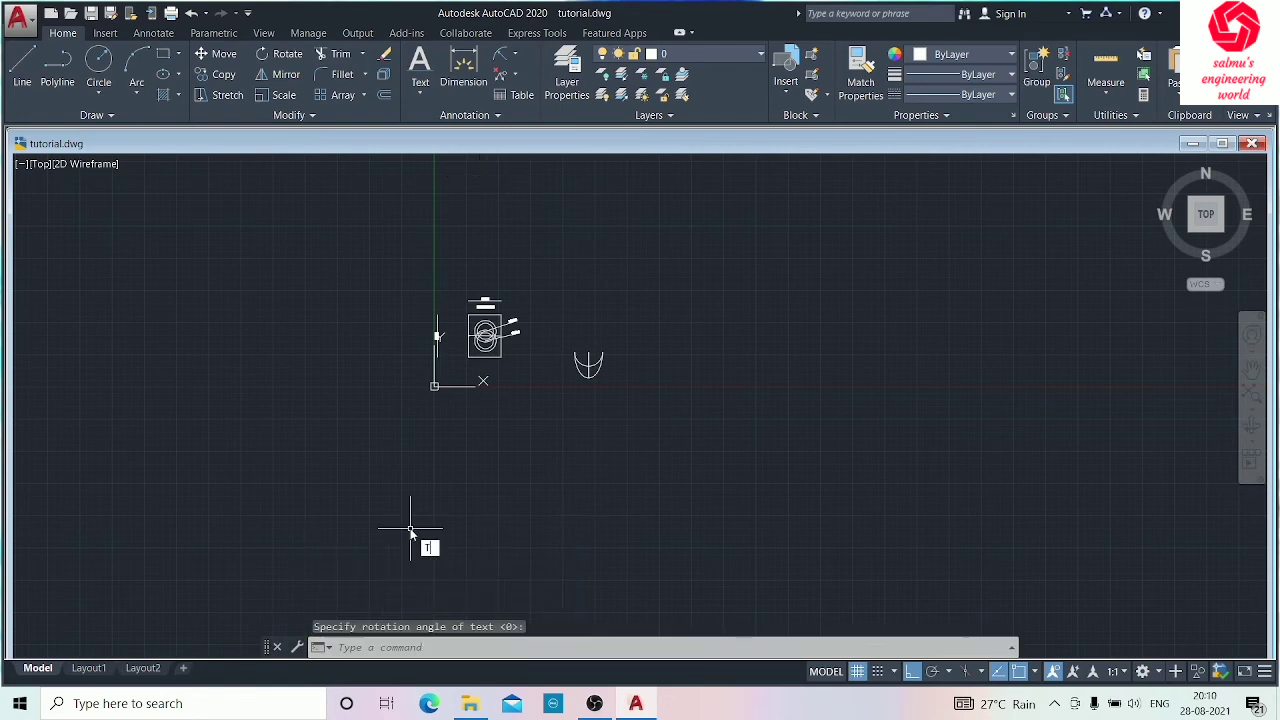
pyautogui.write('T')
pyautogui.press('Return')
pyautogui.click(450, 230)
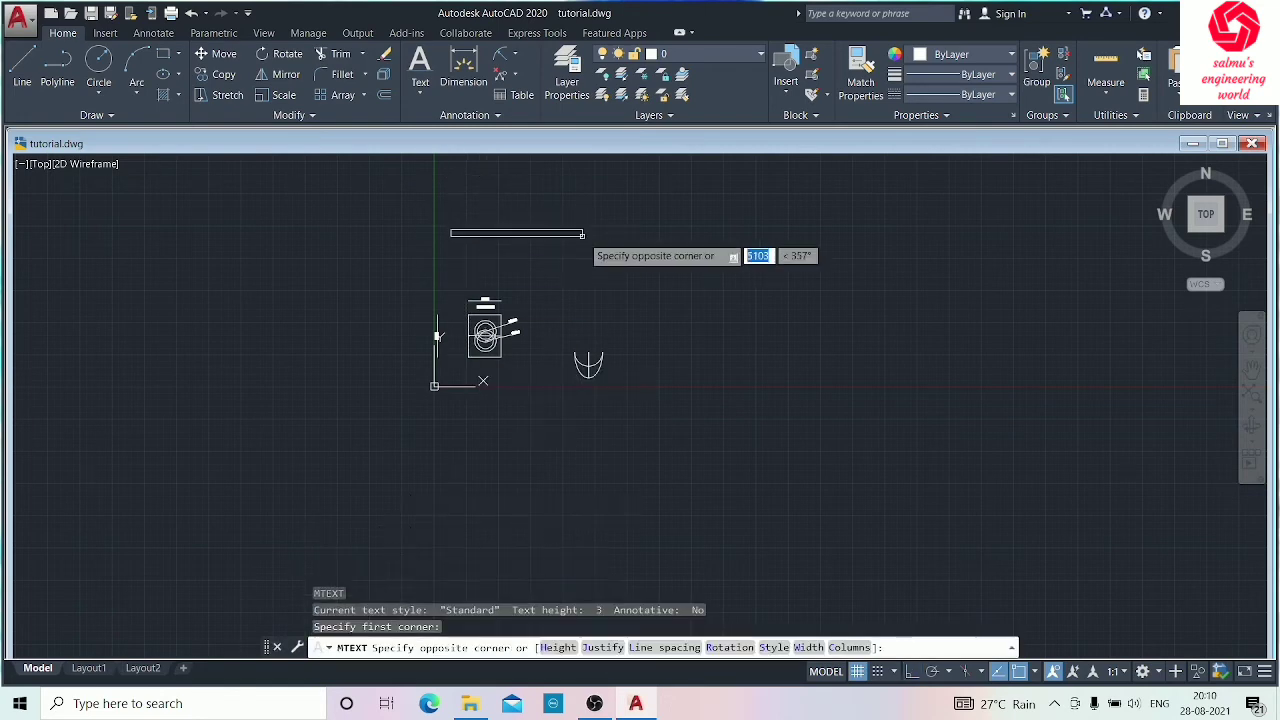
pyautogui.click(737, 262)
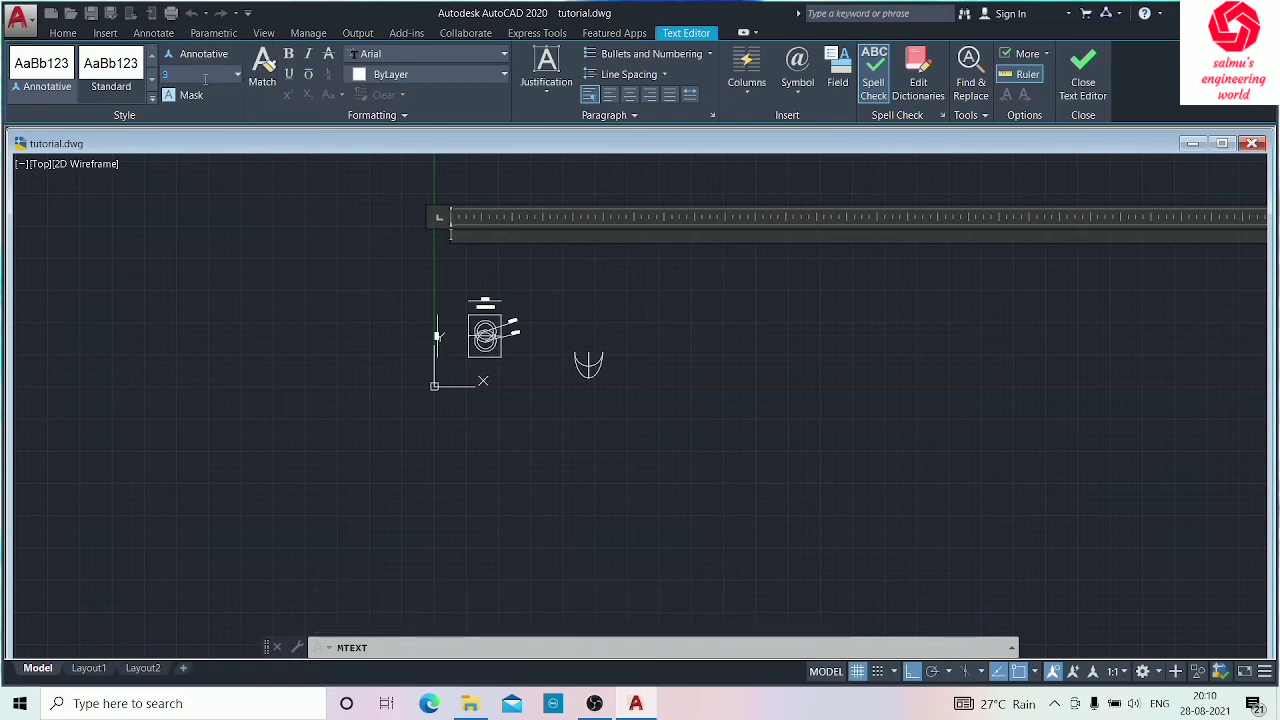
pyautogui.click(429, 251)
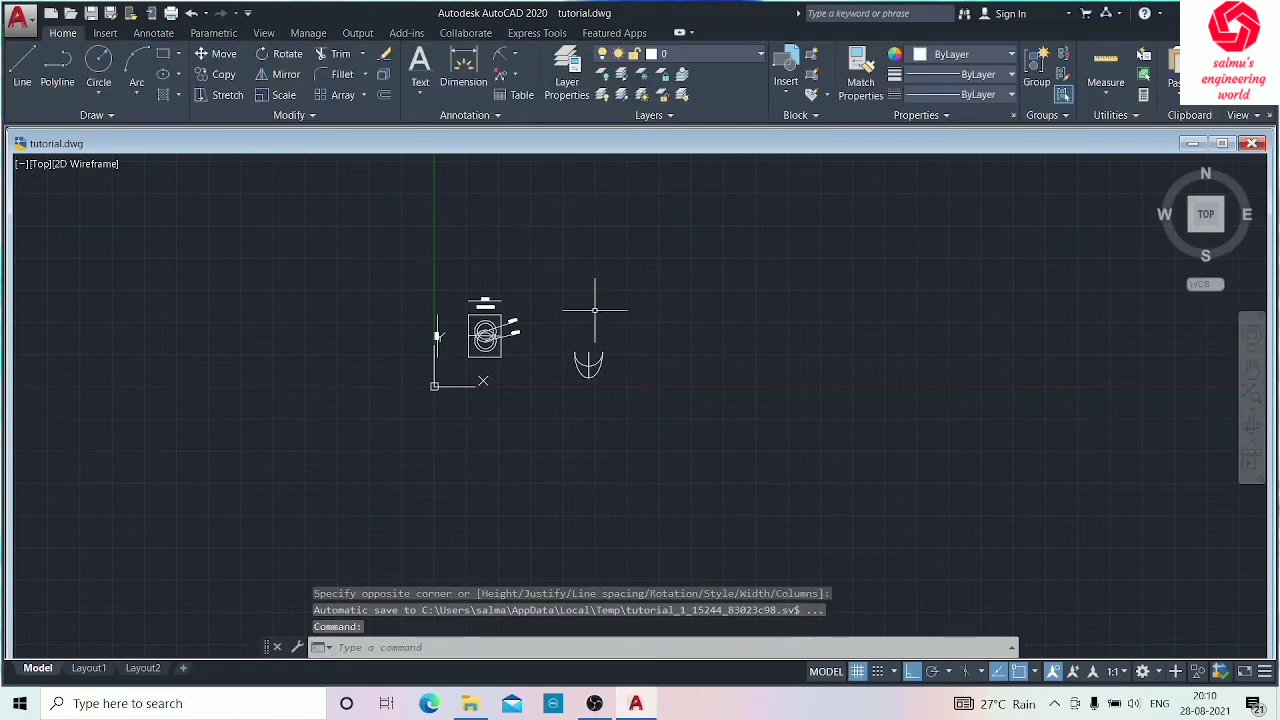
# Step: Create a multiline text reading "PART 4" with a text height of 100 in the empty area above the drawing
pyautogui.scroll(-4, 440, 277)
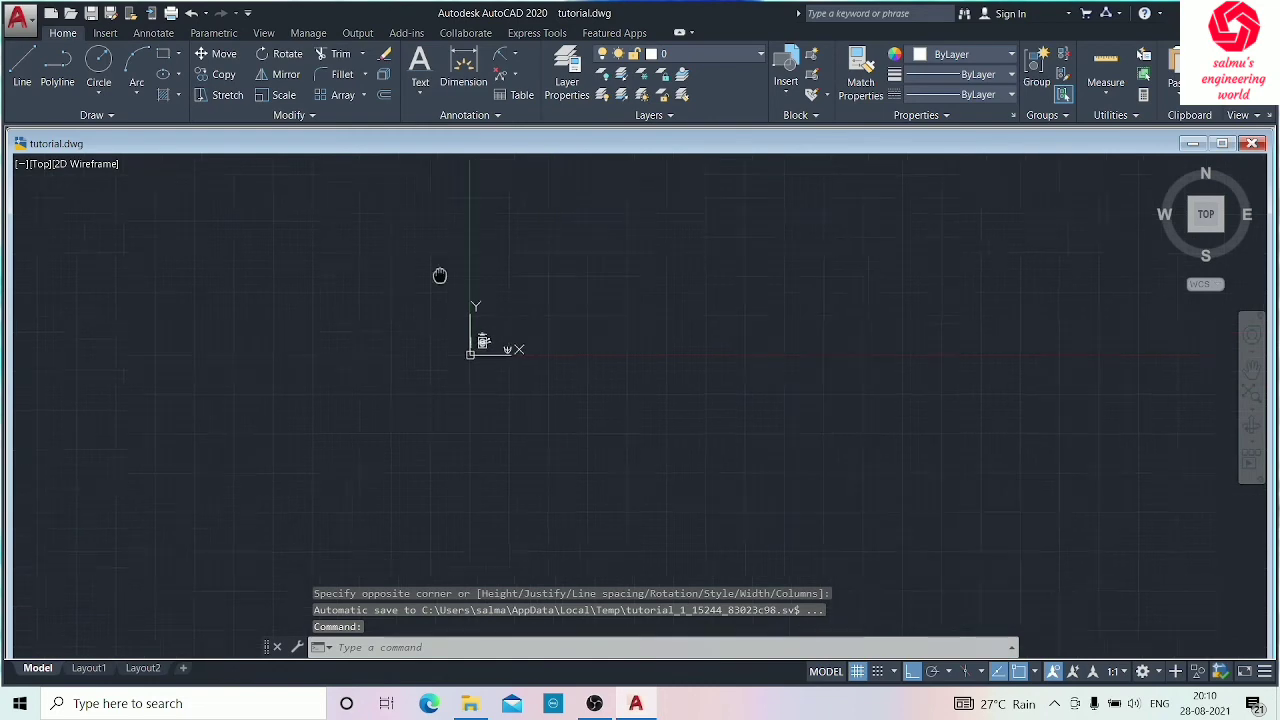
pyautogui.write('t')
pyautogui.press('Return')
pyautogui.click(375, 300)
pyautogui.click(668, 364)
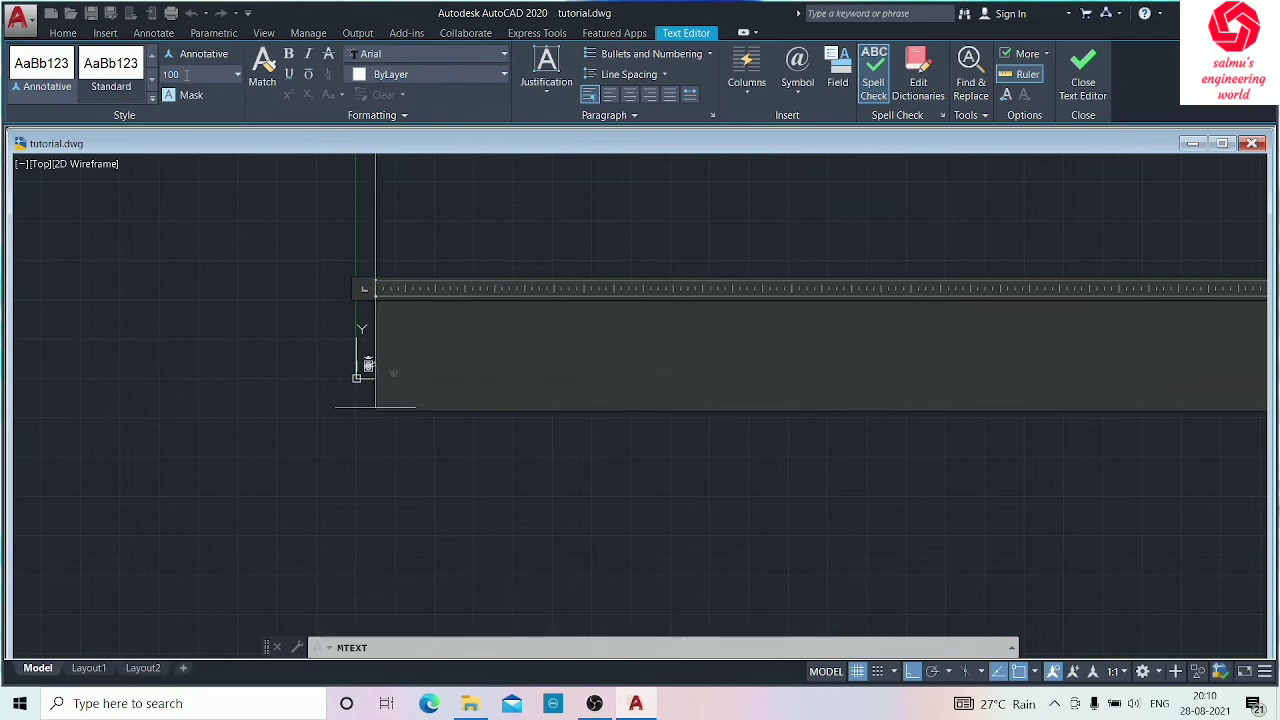
pyautogui.write('PAR')
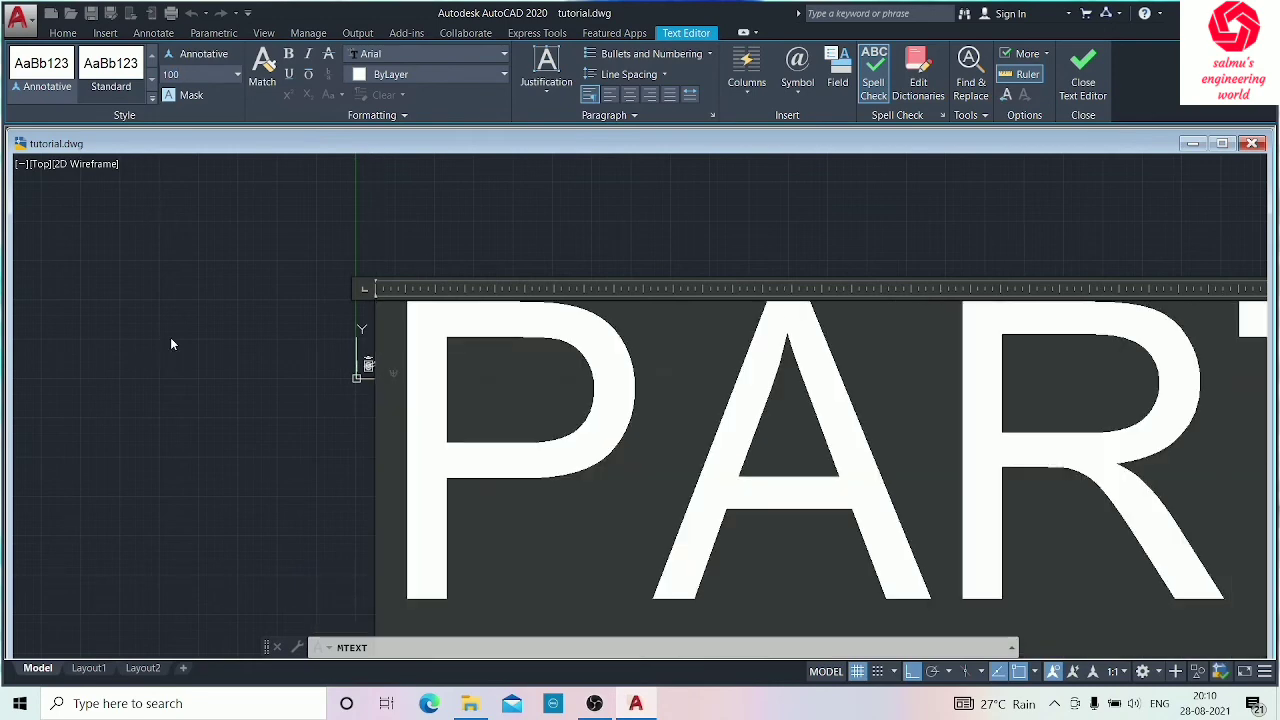
pyautogui.click(171, 344)
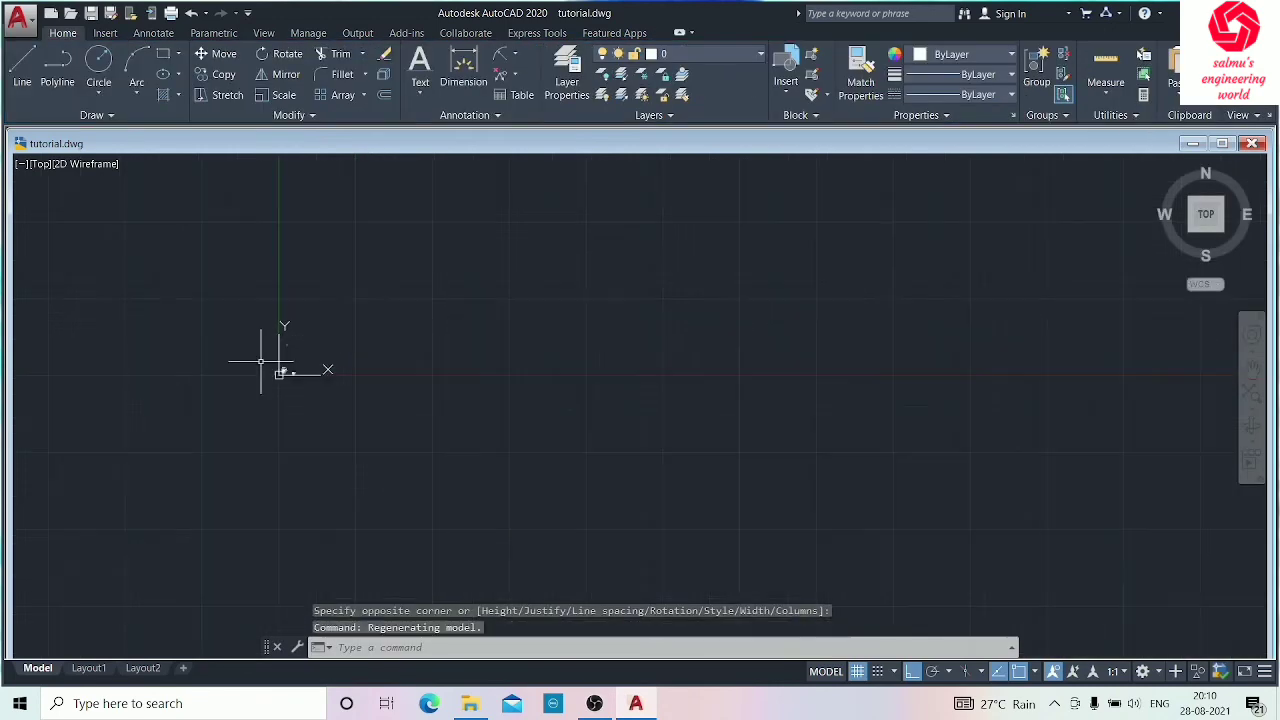
# Step: Move the PART 4 text down beside the horizontal dimension, just outside the rectangle's upper-right corner
pyautogui.write('m')
pyautogui.press('Return')
pyautogui.click(327, 222)
pyautogui.scroll(-2, 305, 515)
pyautogui.moveTo(303, 510); pyautogui.dragTo(392, 414, button='middle')
pyautogui.click(415, 465)
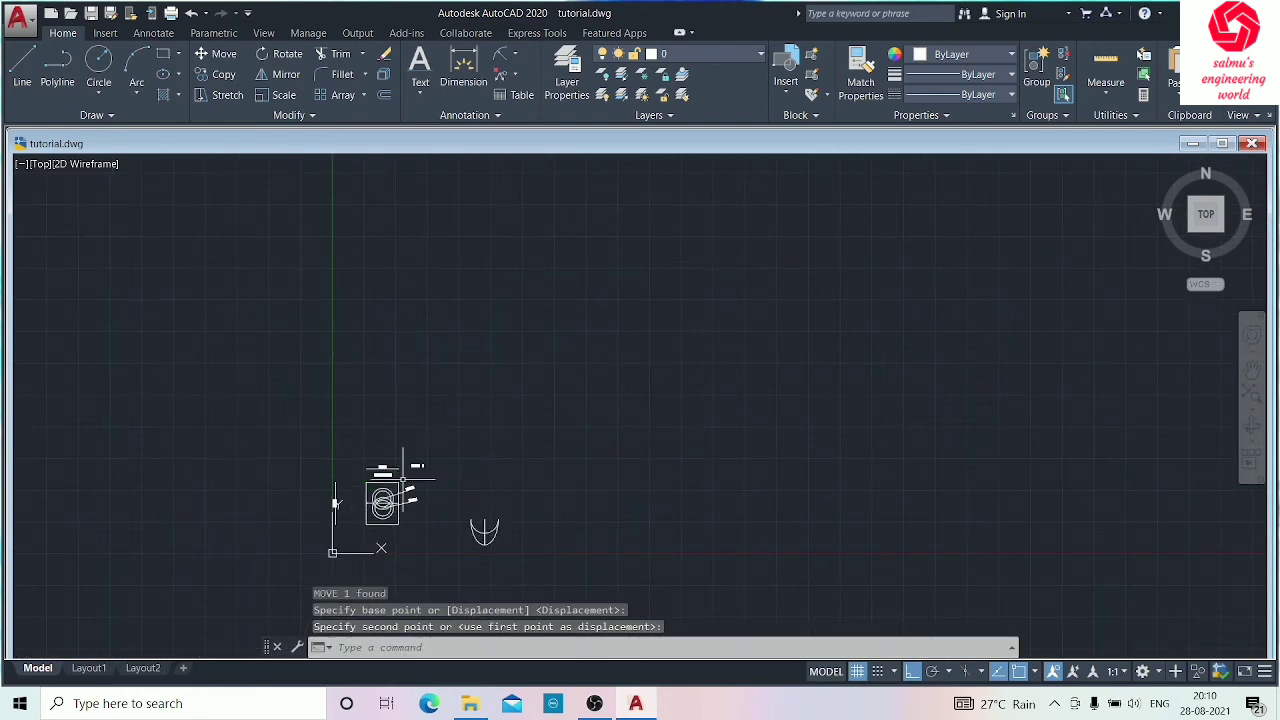
# Step: Move the PART 4 text, with ortho mode off, into the gap between the vertical dimension and the rectangle's left edge
pyautogui.scroll(6, 403, 479)
pyautogui.moveTo(403, 479); pyautogui.dragTo(521, 322, button='middle')
pyautogui.scroll(-2, 521, 322)
pyautogui.click(598, 265)
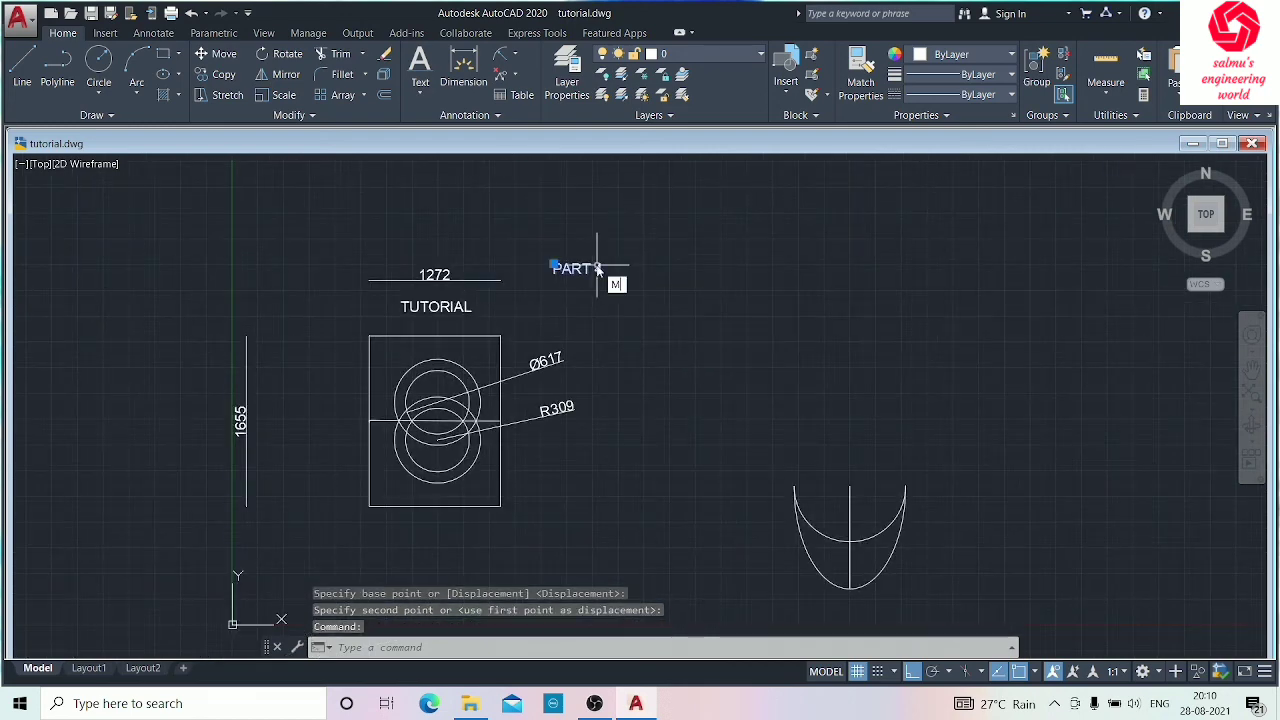
pyautogui.press('Return')
pyautogui.click(563, 266)
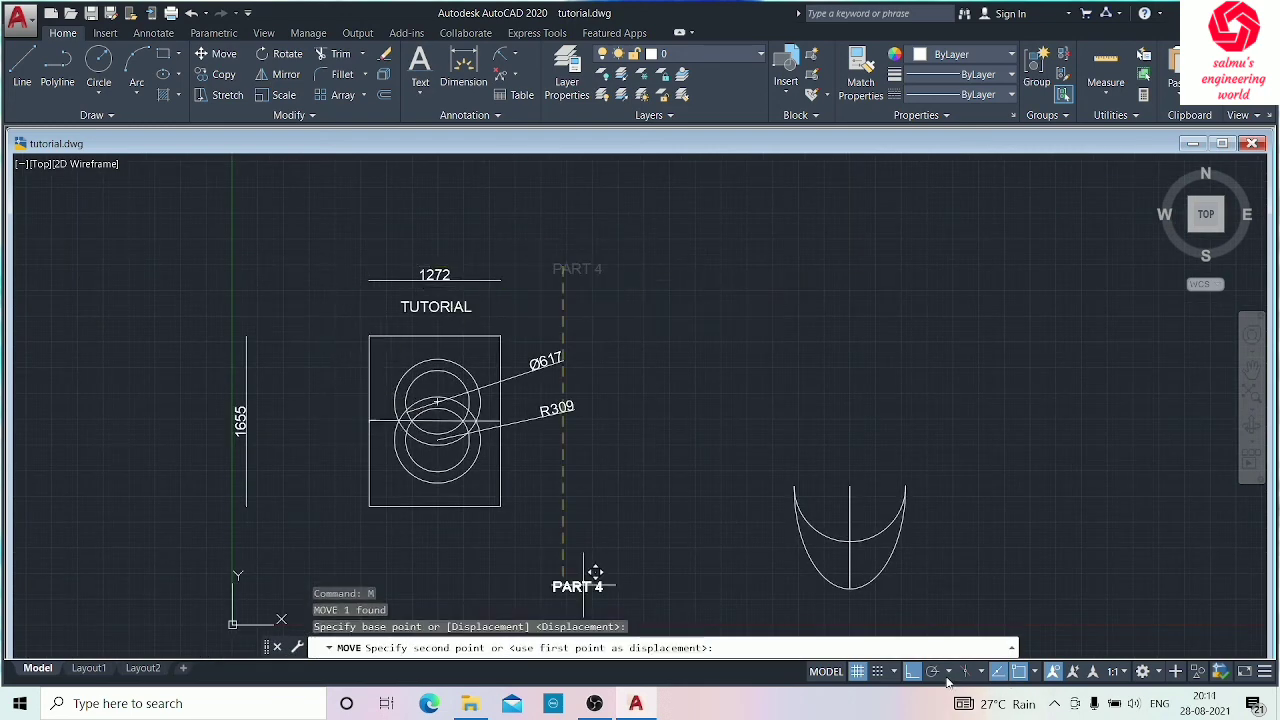
pyautogui.click(911, 671)
pyautogui.click(318, 410)
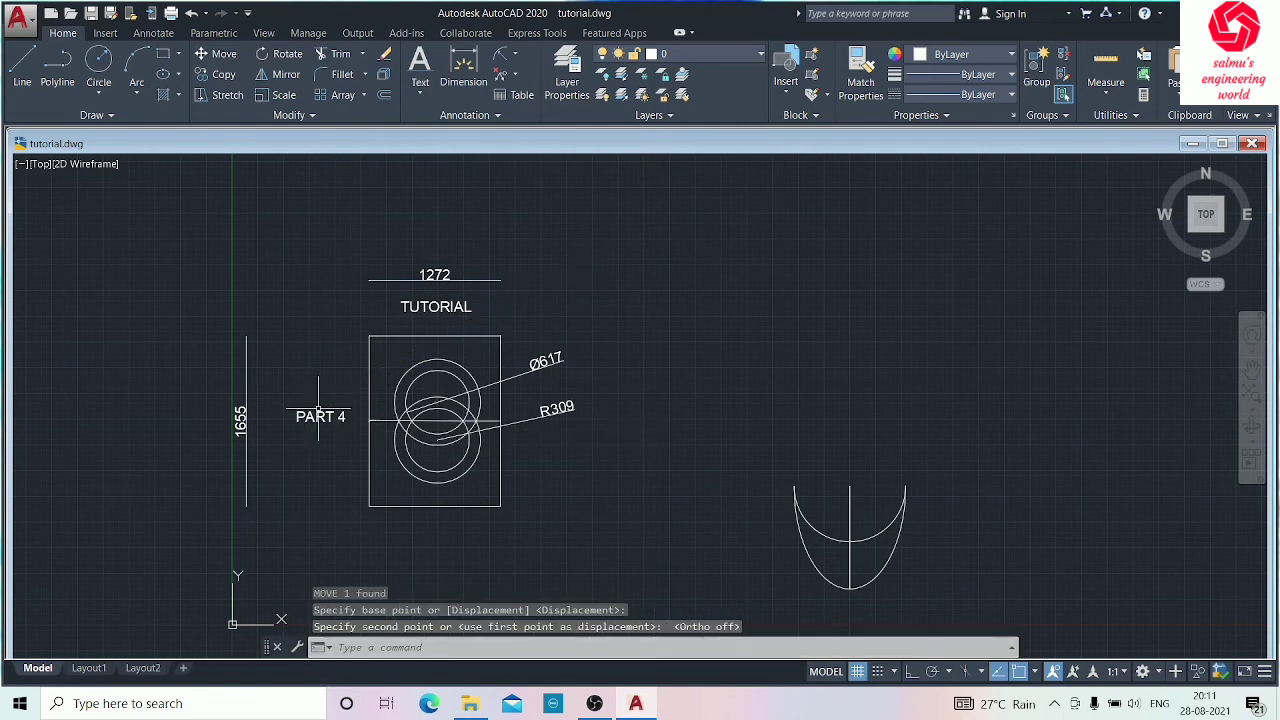
# Step: Rotate the PART 4 text a quarter turn counterclockwise so that it reads upward alongside the rectangle
pyautogui.click(312, 417)
pyautogui.write('ro')
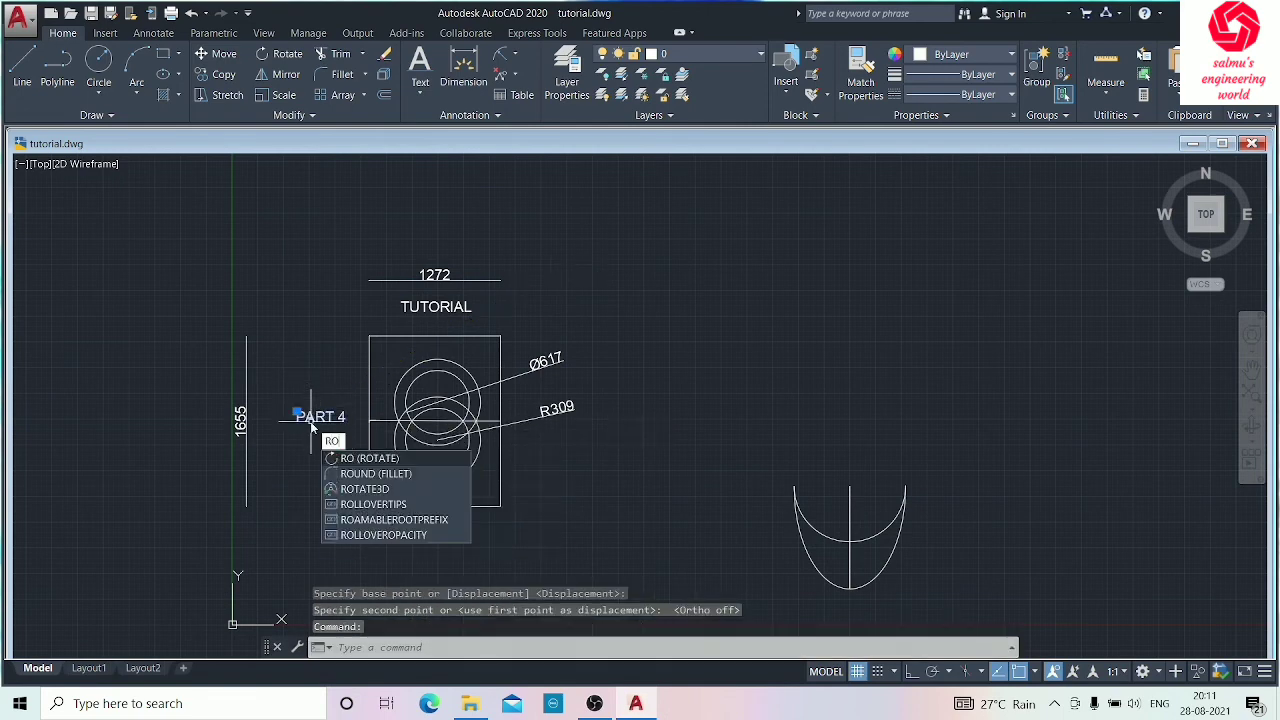
pyautogui.press('Return')
pyautogui.click(311, 416)
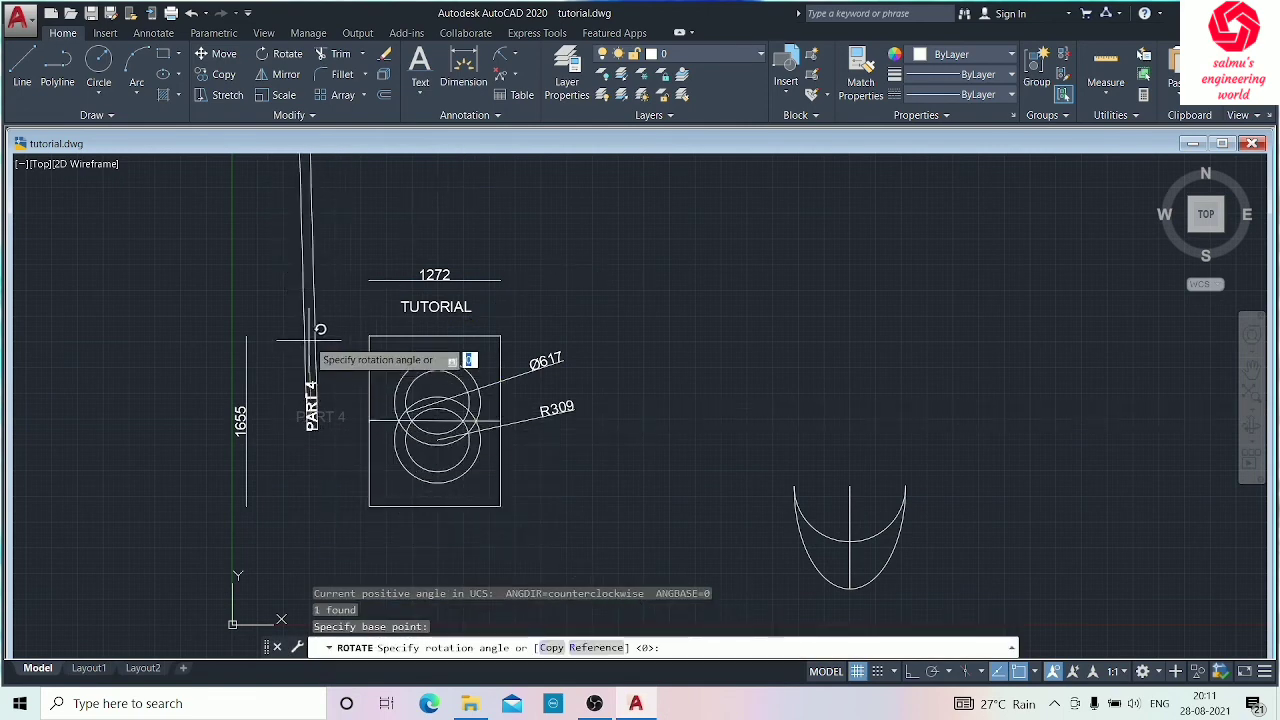
pyautogui.click(310, 337)
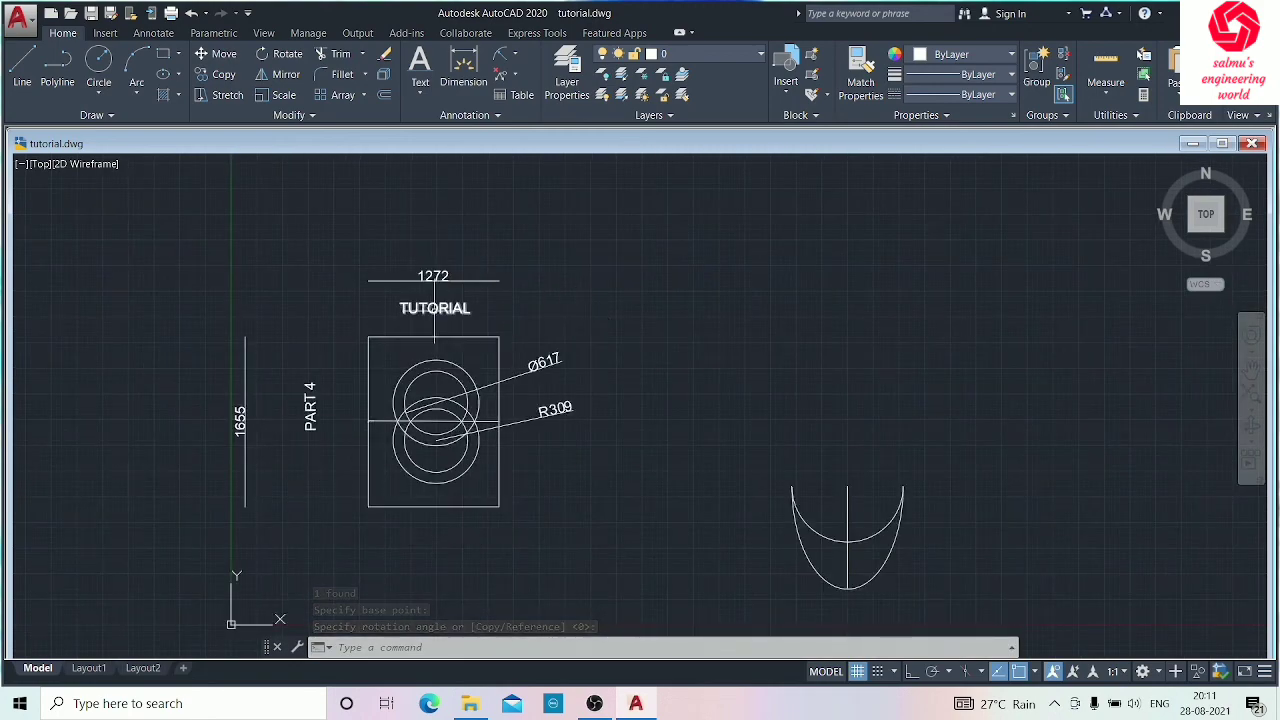
# Step: Add a diameter dimension to the upper outer circle, placing its text outside the rectangle's upper-right corner
pyautogui.scroll(4, 392, 403)
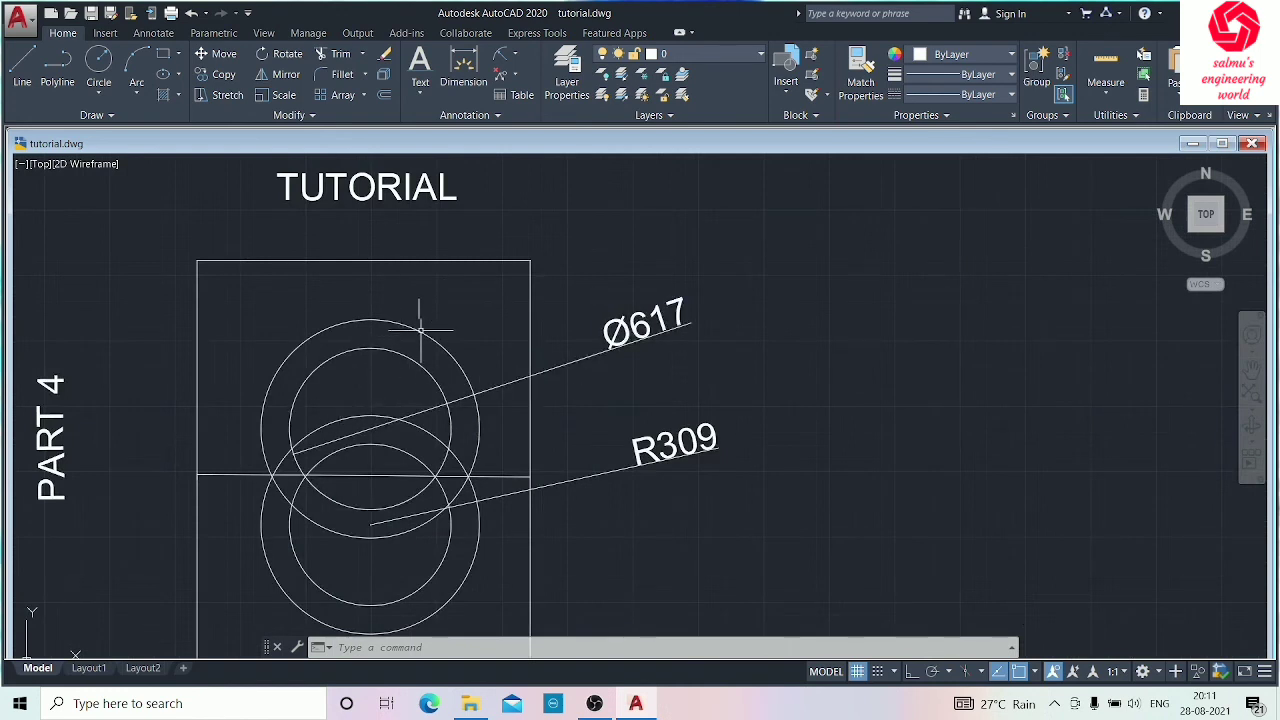
pyautogui.click(516, 58)
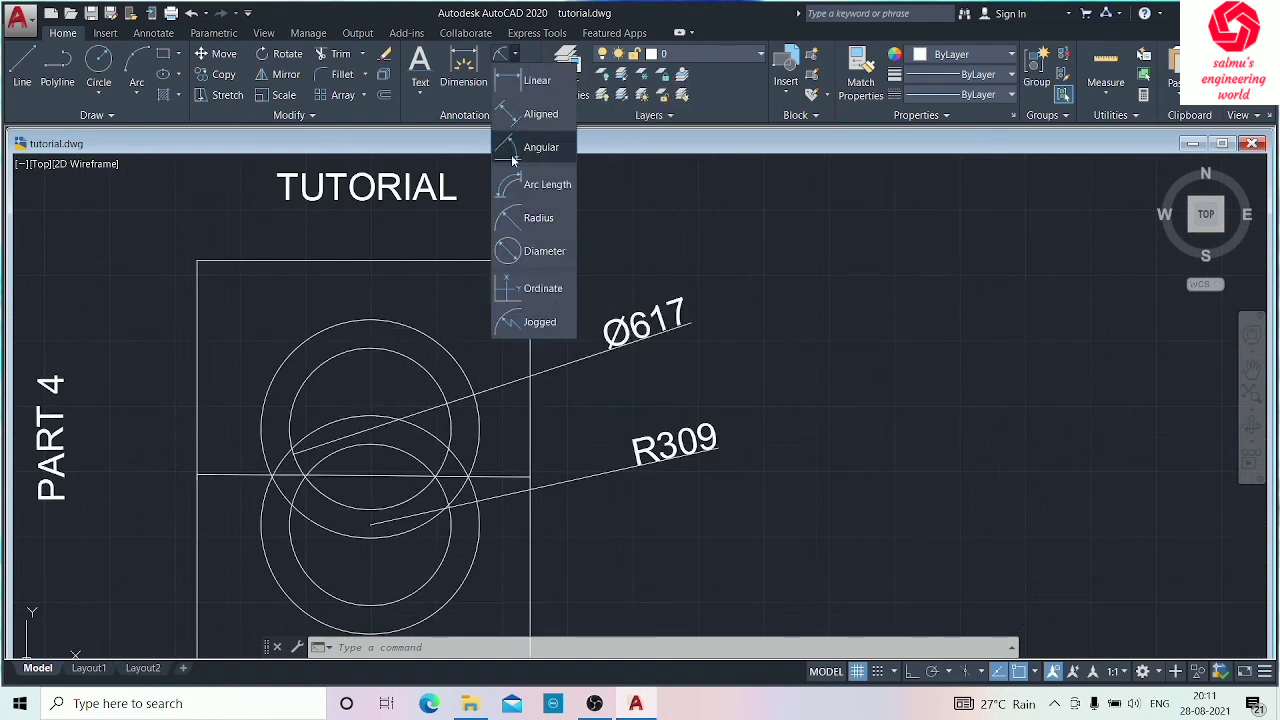
pyautogui.click(533, 256)
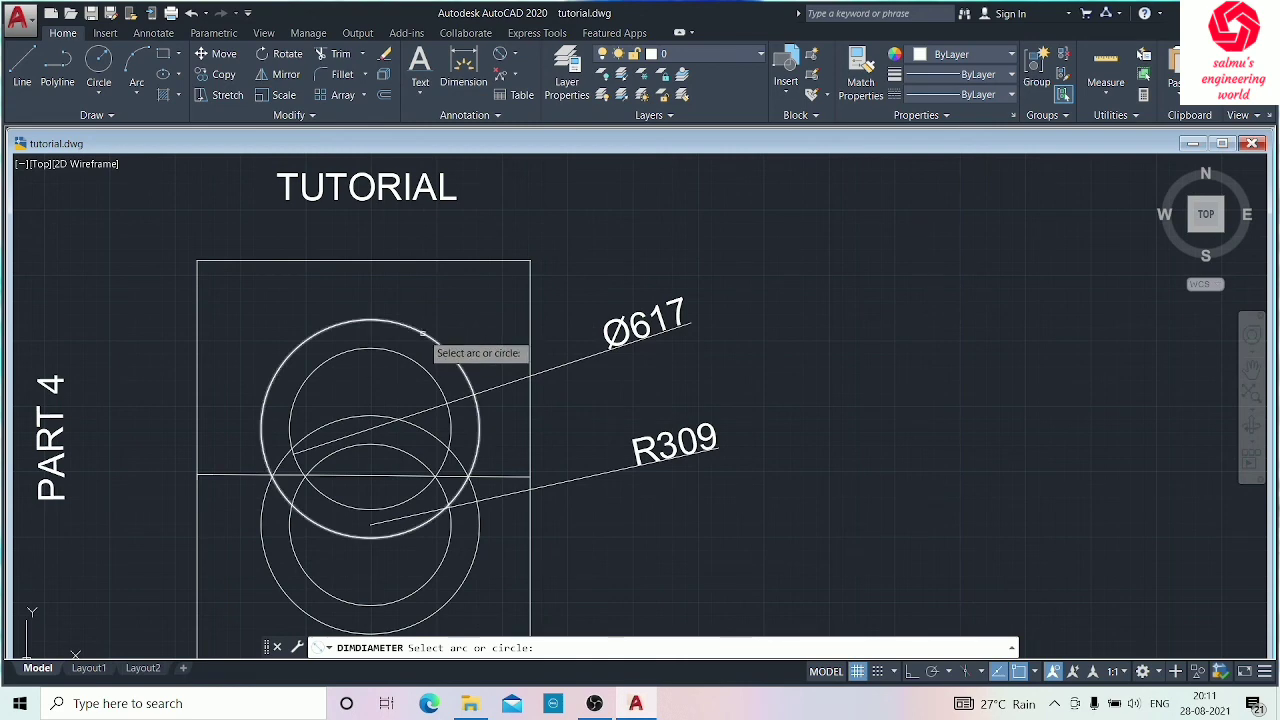
pyautogui.click(434, 338)
pyautogui.click(624, 226)
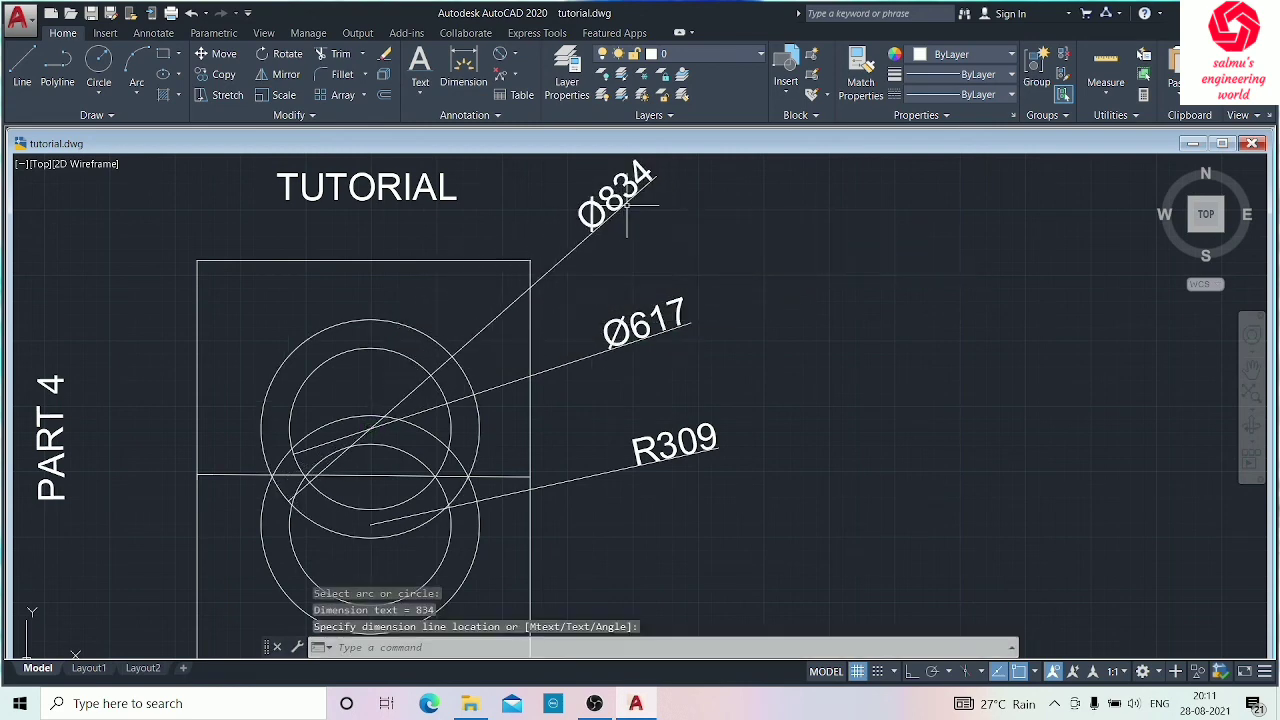
# Step: Add a radius dimension to the lower outer circle, placing its text well outside the rectangle's right edge
pyautogui.scroll(-2, 622, 230)
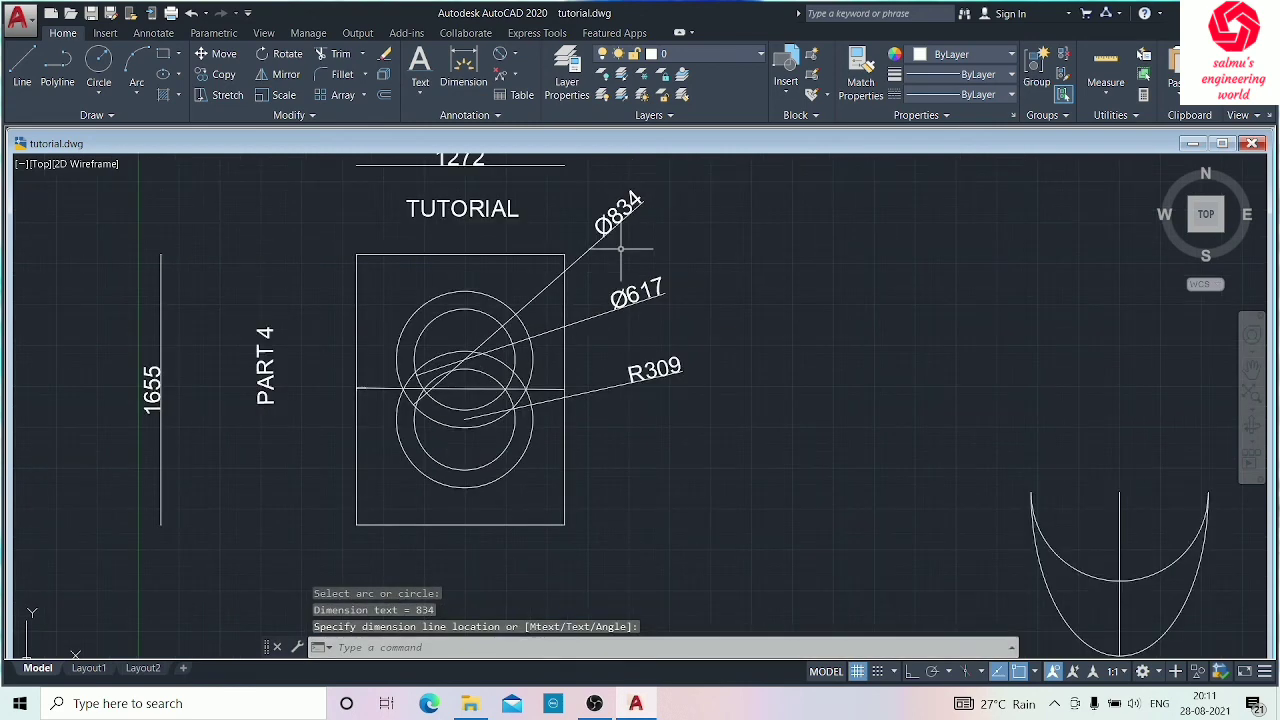
pyautogui.click(515, 55)
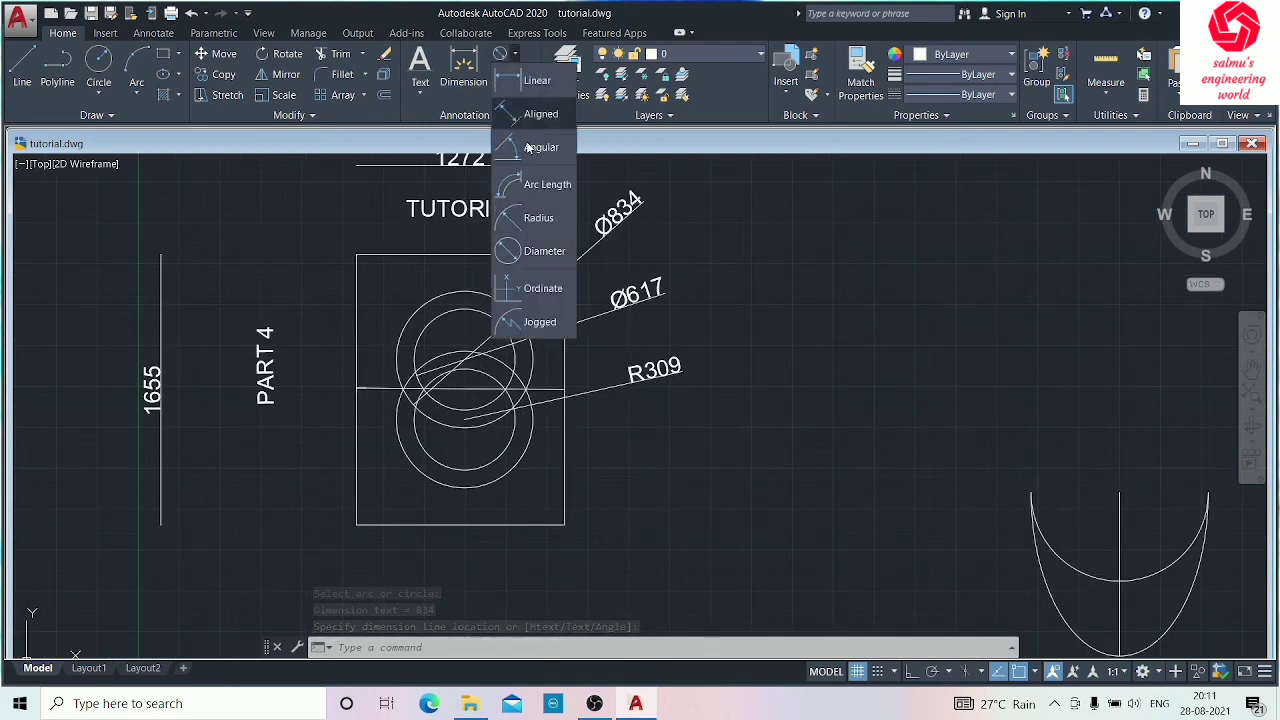
pyautogui.click(534, 226)
pyautogui.click(512, 474)
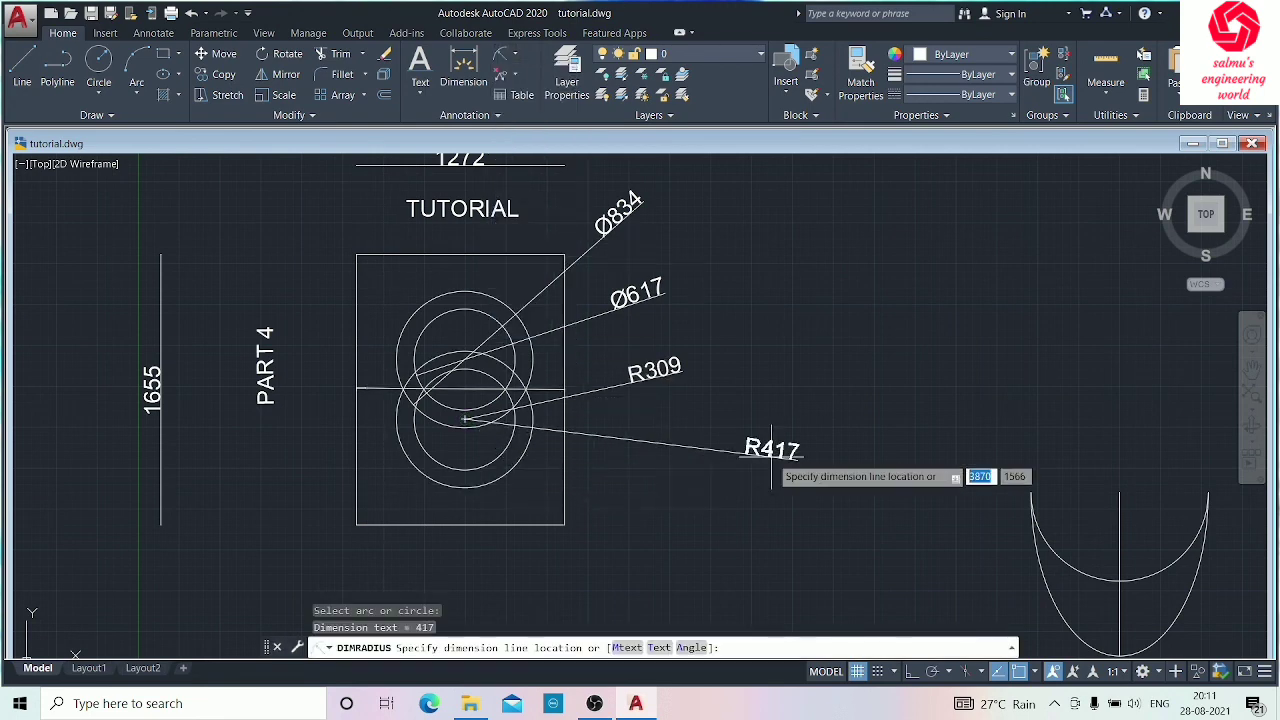
pyautogui.click(755, 446)
pyautogui.scroll(-3, 600, 470)
pyautogui.scroll(2, 648, 490)
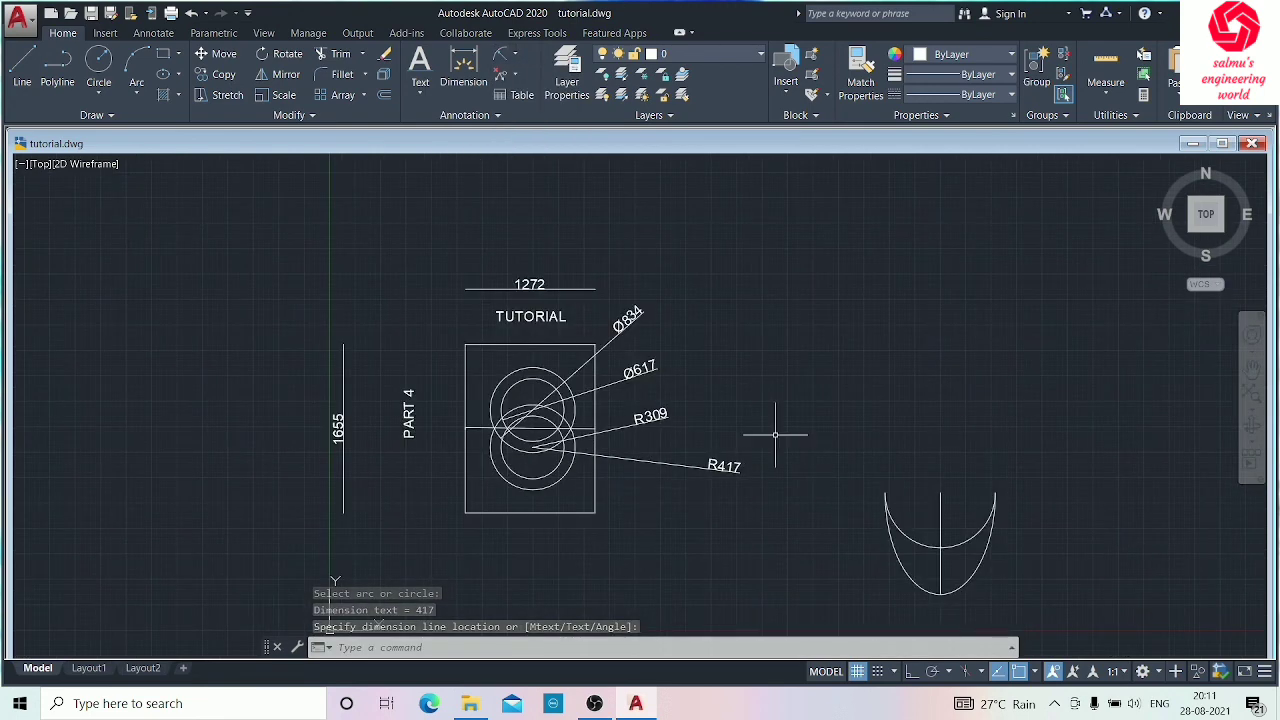